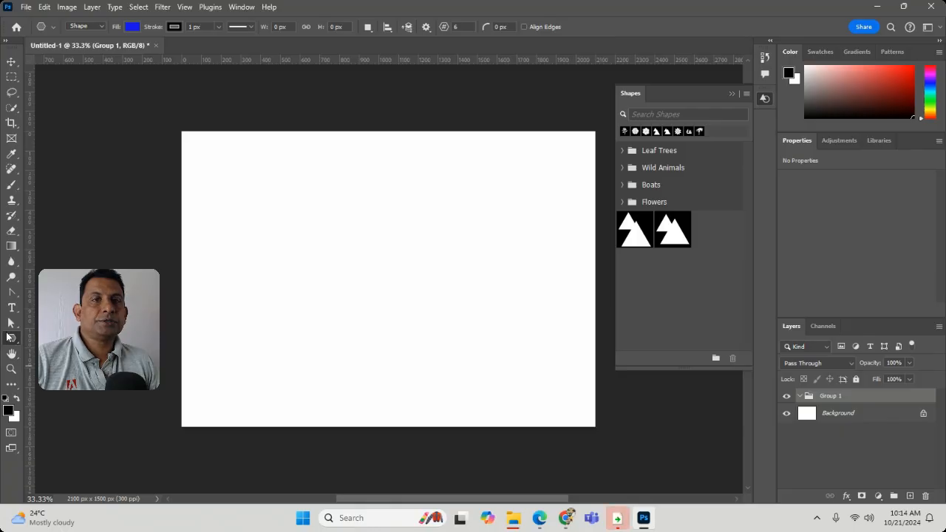
Step: Draw a rectangle about 836 by 219 px near the canvas's upper-left corner with the Rectangle tool
click(53, 350)
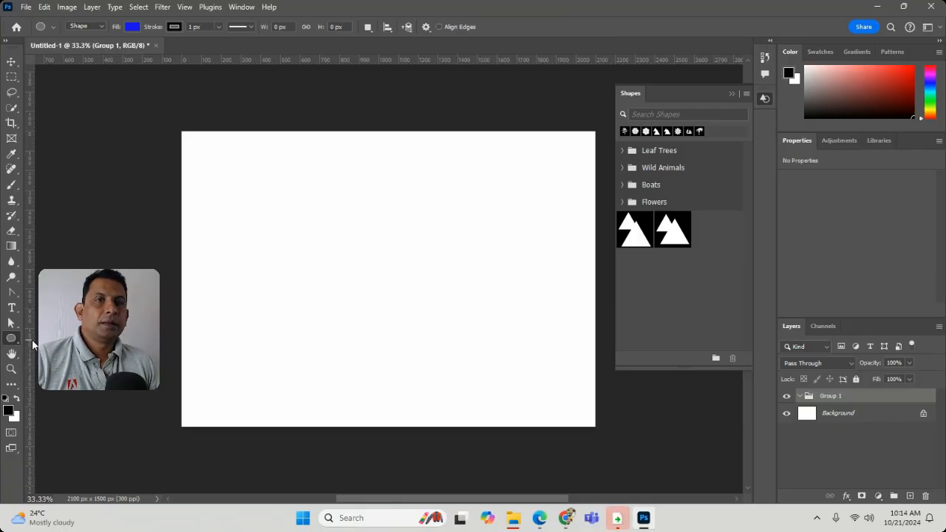
right_click(13, 341)
click(52, 337)
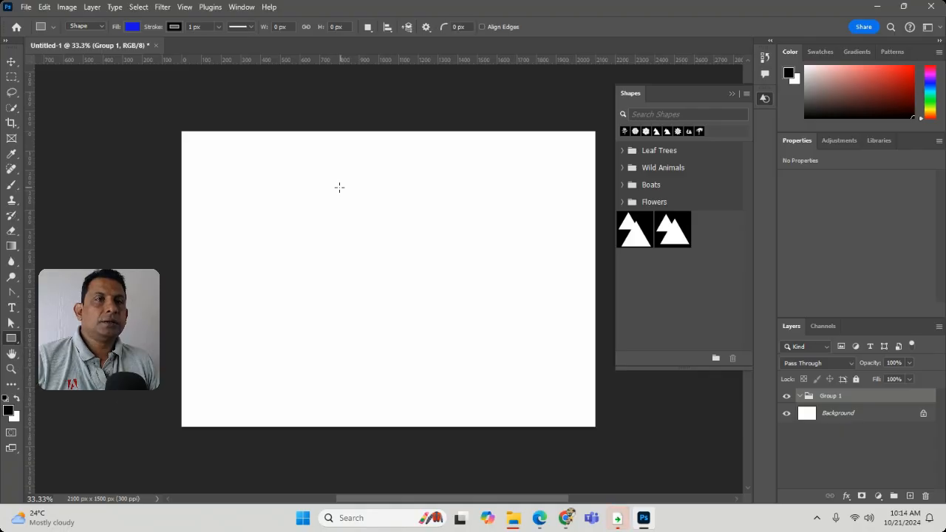
drag(200, 155, 340, 189)
key(ctrl+z)
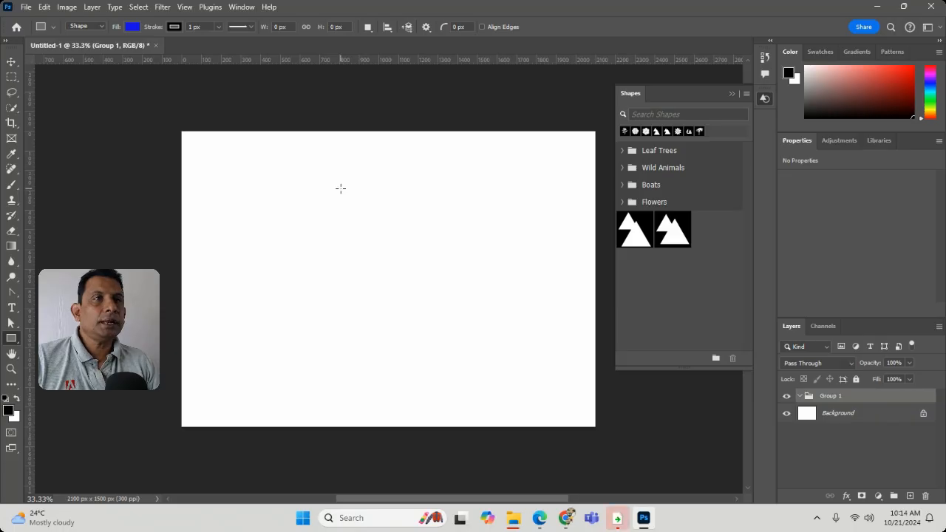
drag(205, 155, 369, 198)
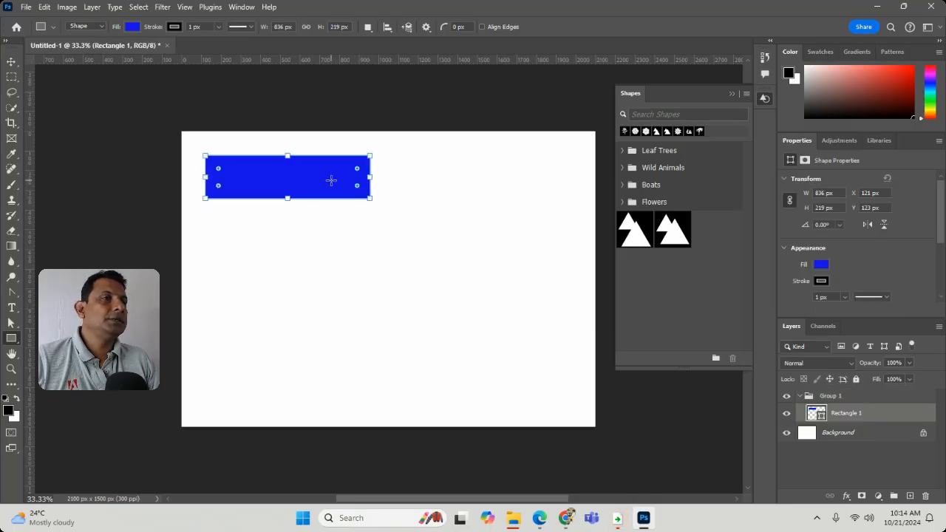
Step: Change the rectangle's fill to a custom medium green, #64c442
click(131, 27)
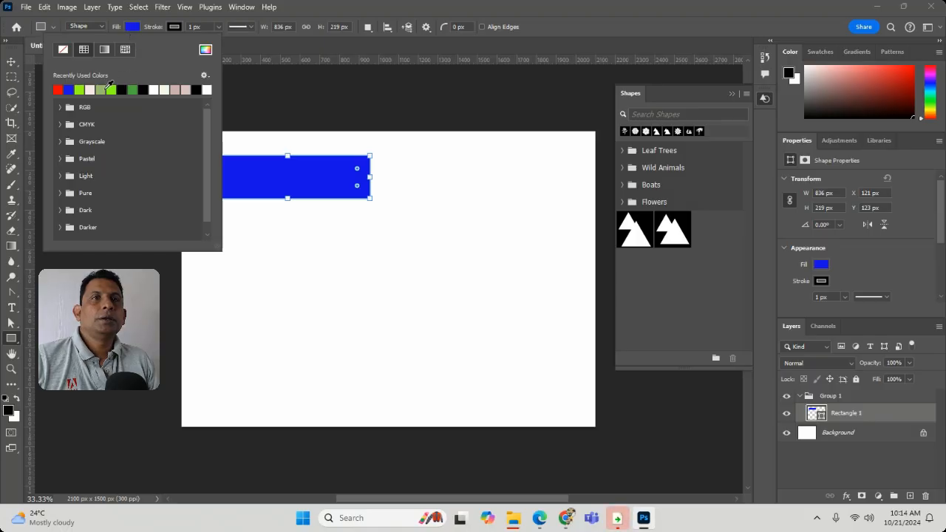
click(206, 51)
drag(449, 207, 458, 237)
click(479, 213)
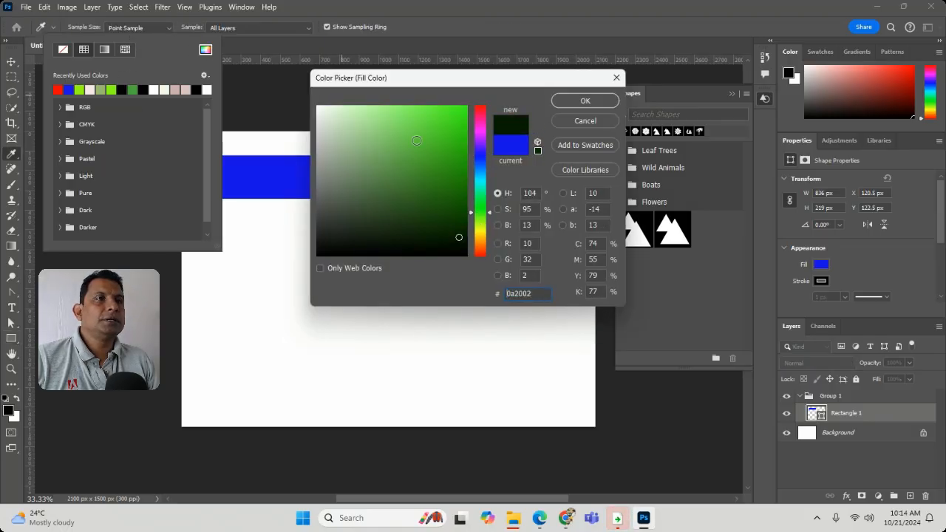
click(416, 141)
click(585, 101)
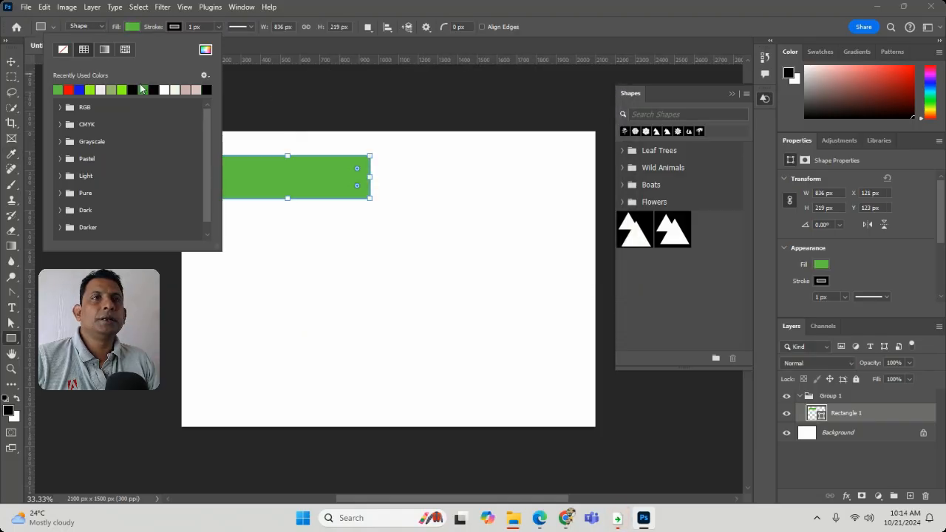
click(288, 274)
click(237, 218)
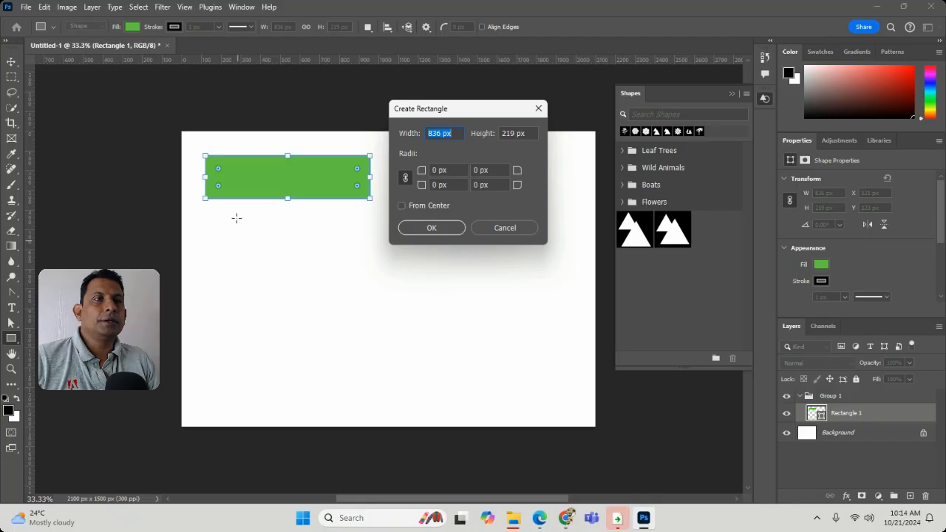
click(505, 227)
drag(214, 218, 399, 260)
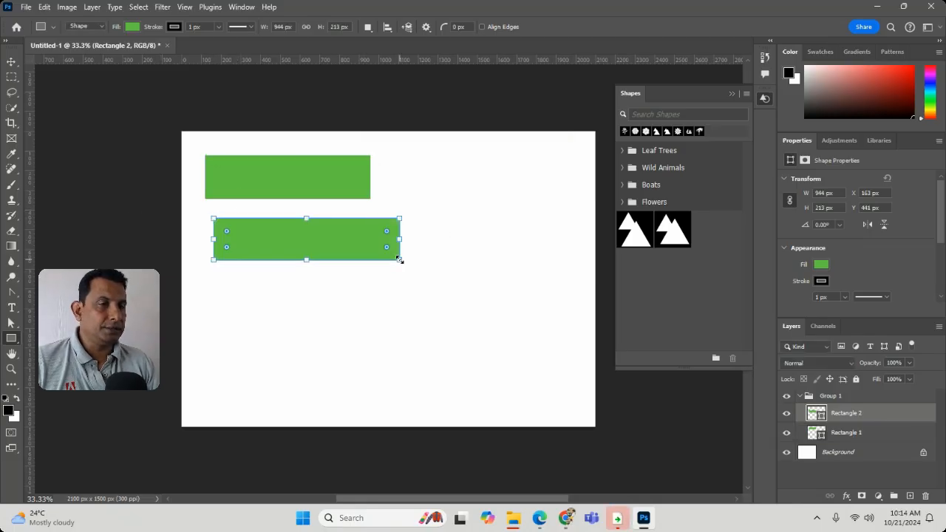
key(ctrl+z)
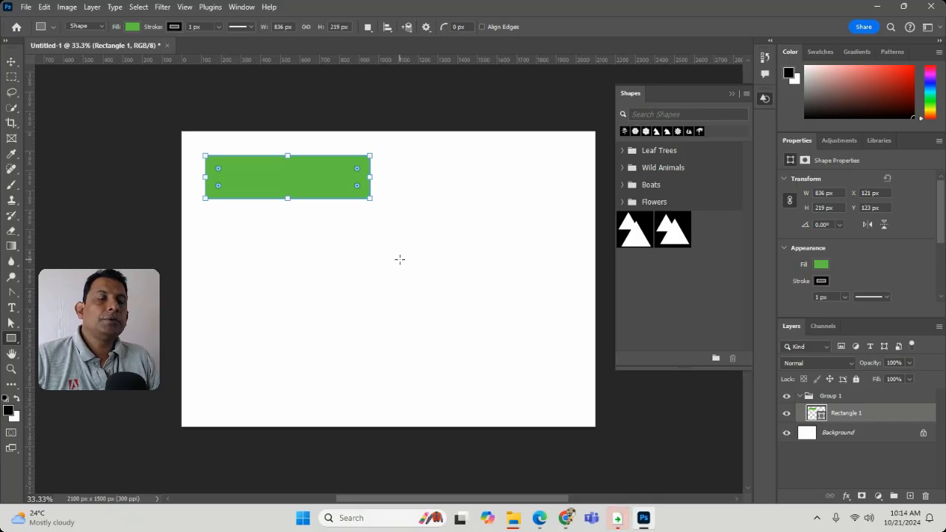
Step: Create a second rectangle of exactly 836 by 219 px and move it below the first, aligned with its left edge
click(296, 263)
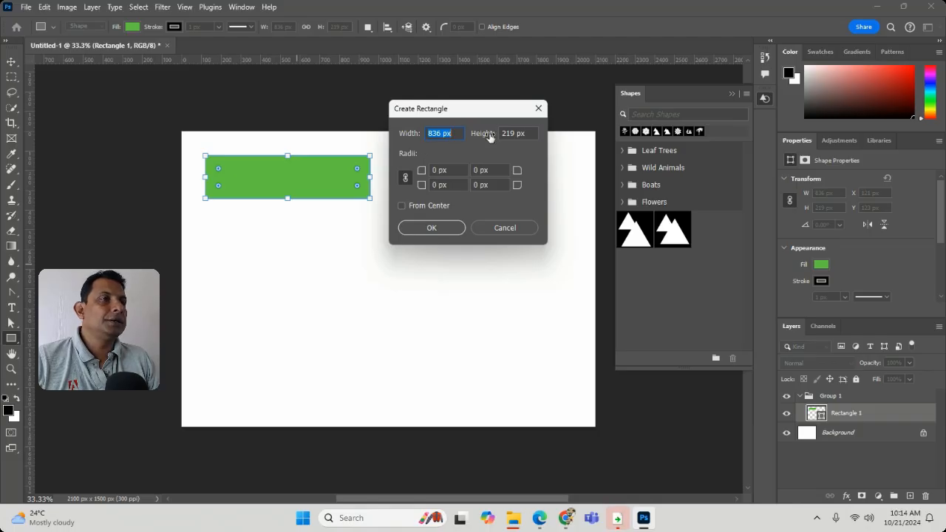
click(435, 229)
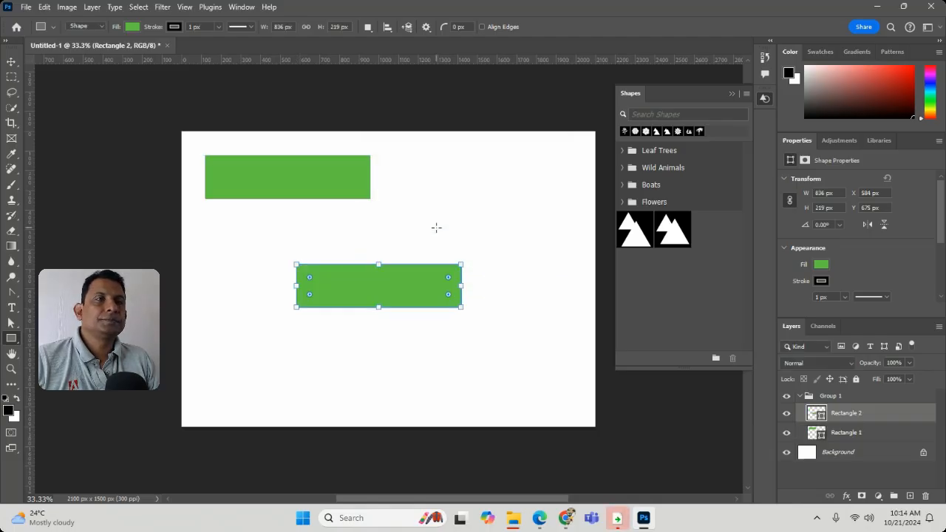
key(v)
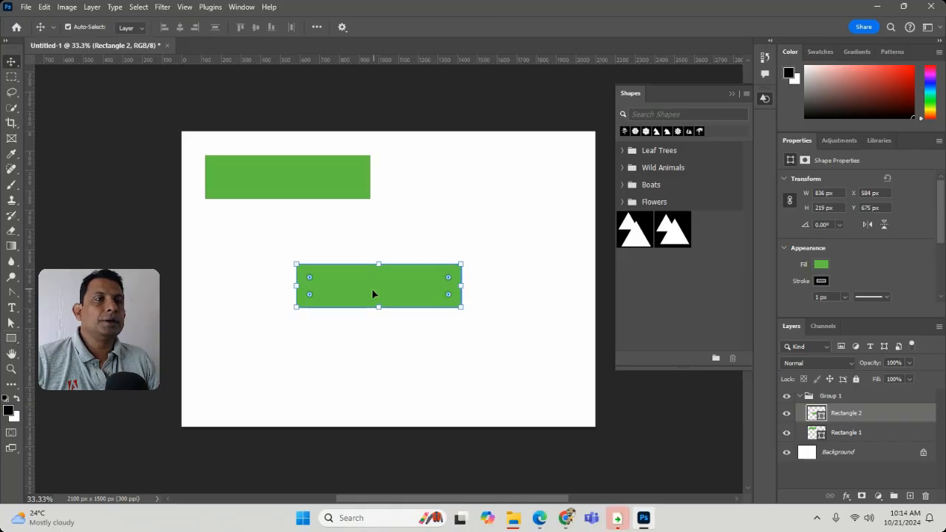
drag(372, 294, 280, 255)
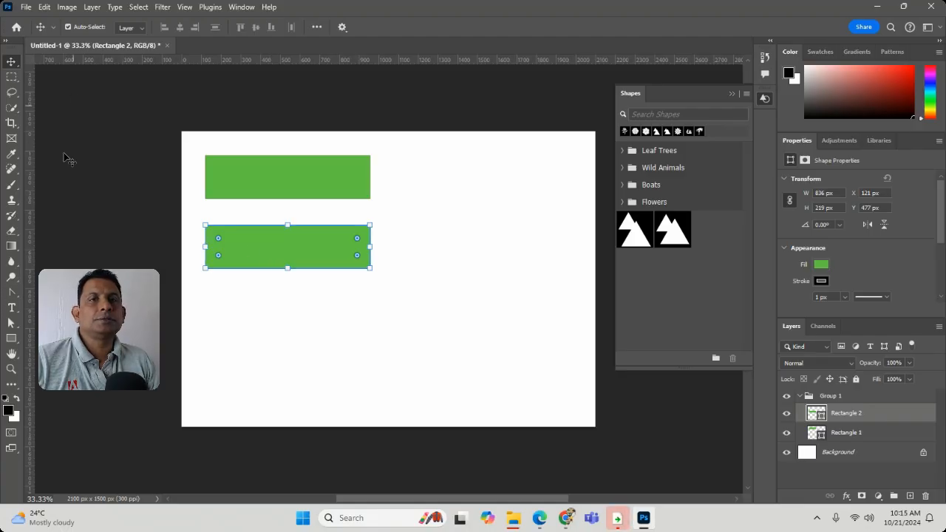
Step: Try a 94.74 px stroke on the second rectangle and a third rectangle about 890 by 309 px, undoing each
click(11, 337)
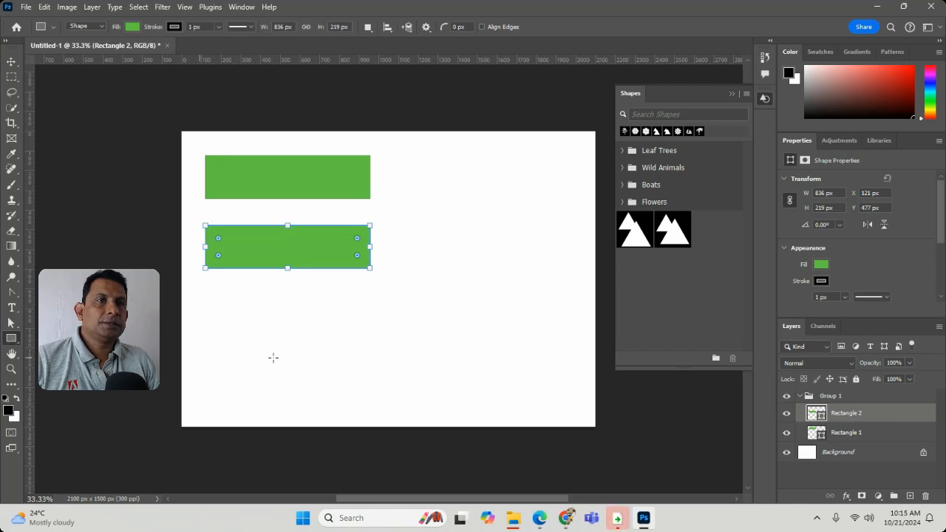
click(220, 28)
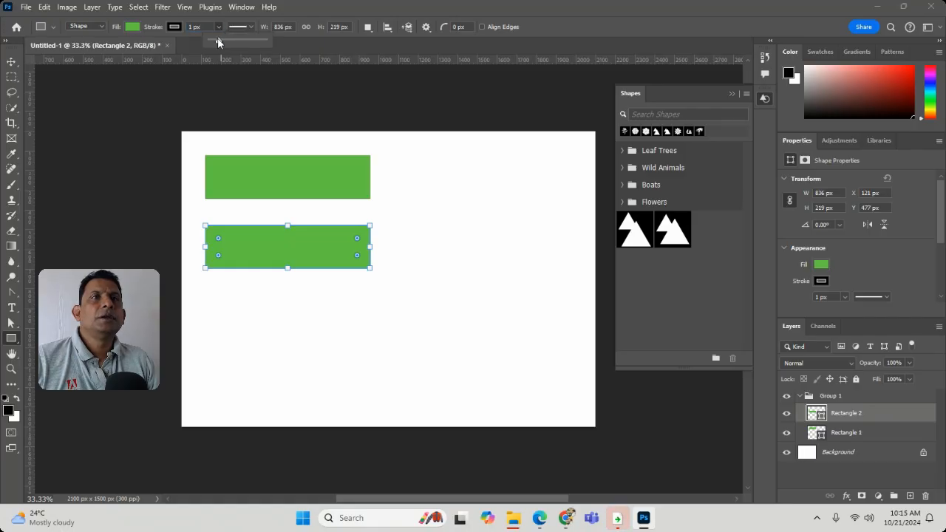
drag(222, 40, 238, 41)
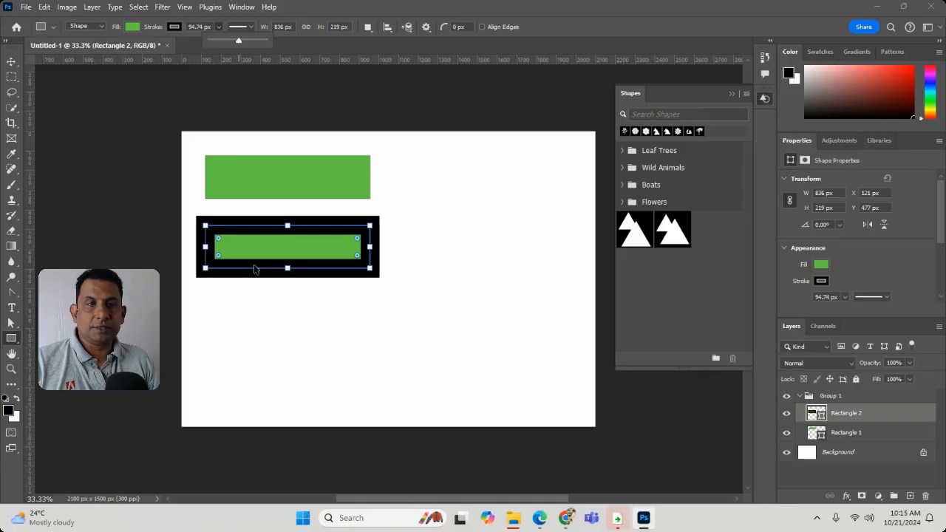
key(ctrl+z)
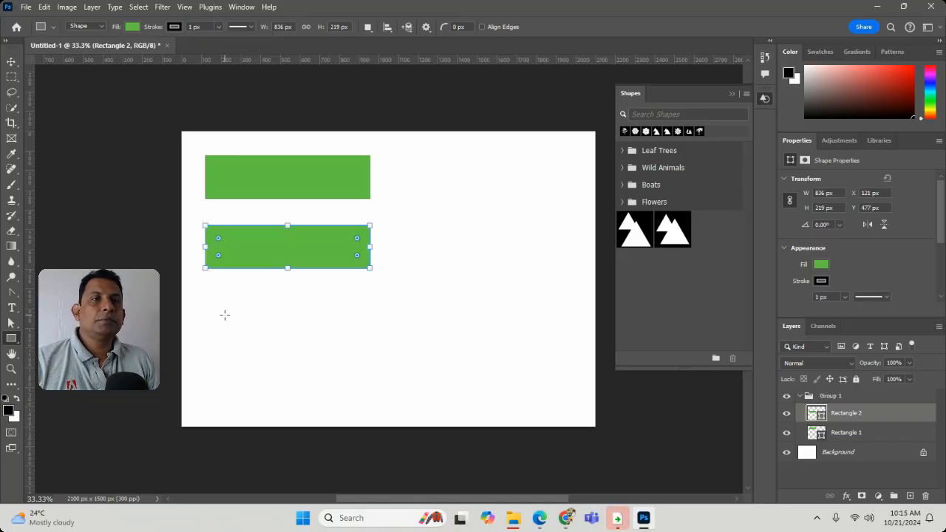
drag(212, 301, 389, 363)
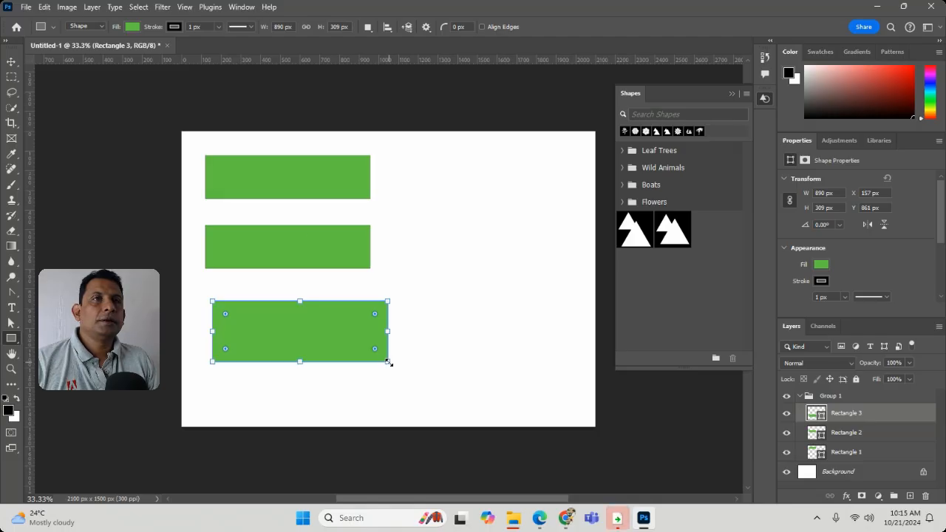
key(ctrl+z)
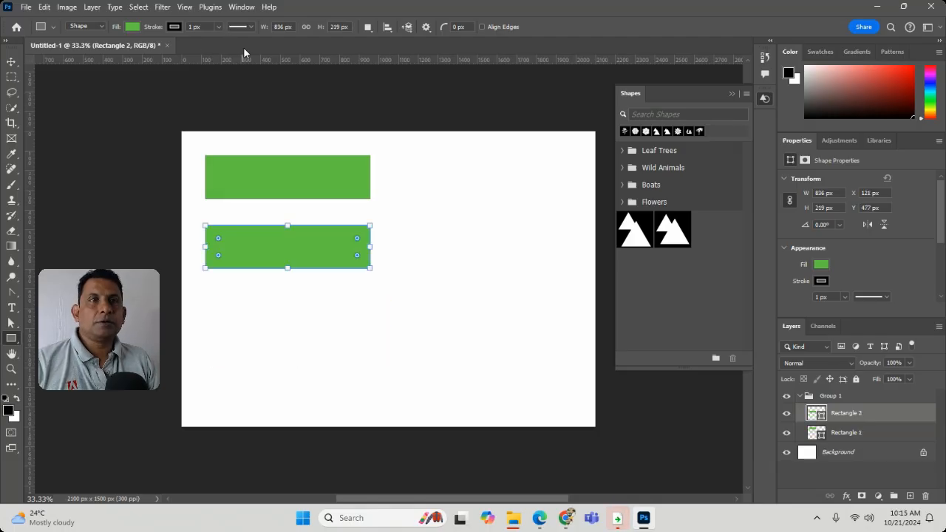
Step: With no shape selected, set the stroke width to 1.96 px and draw a third rectangle about 1082 by 363 px below the other two
click(13, 62)
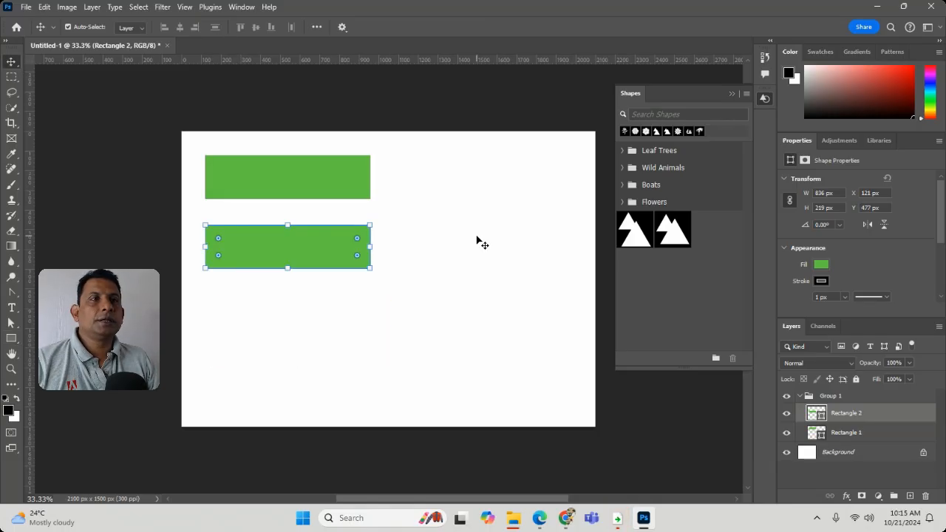
click(481, 241)
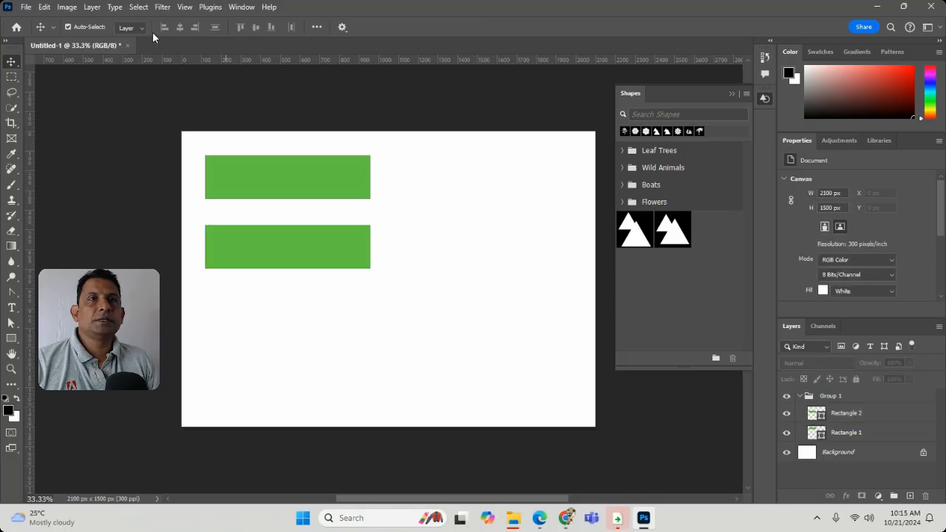
click(11, 337)
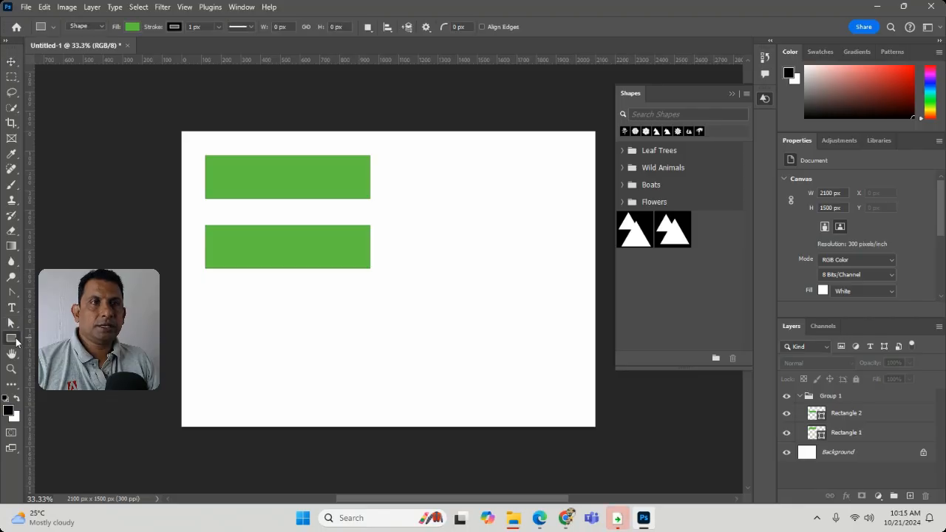
click(217, 27)
mouse_move(217, 37)
mouse_down()
mouse_move(235, 40)
mouse_move(217, 46)
mouse_up()
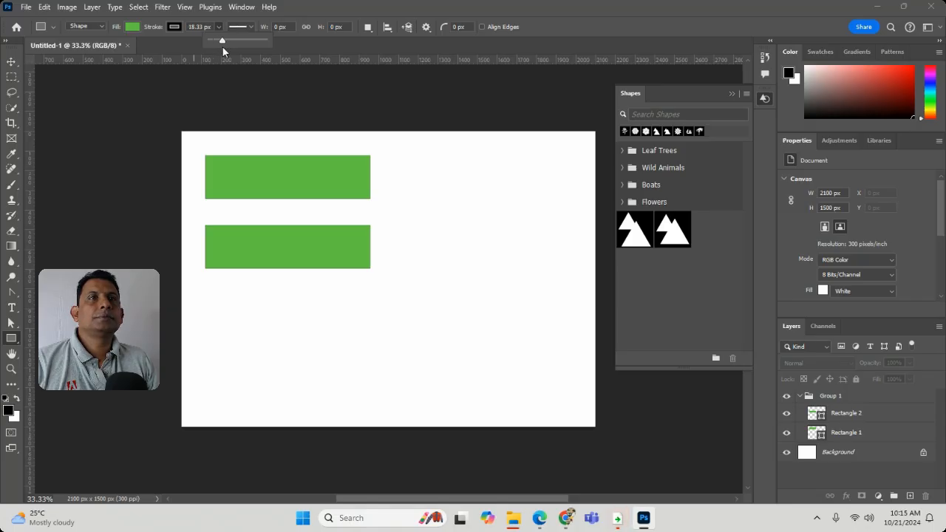
drag(215, 49, 219, 49)
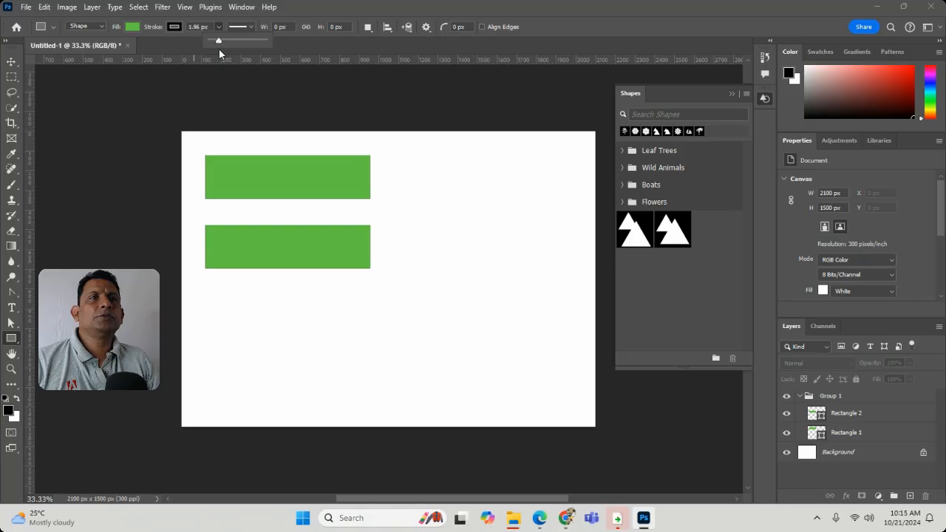
drag(222, 310, 435, 381)
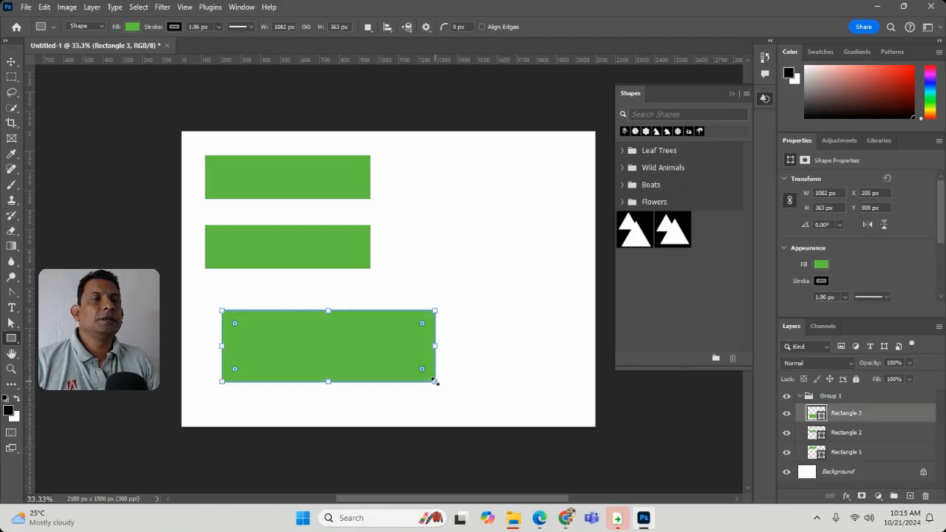
Step: Change the fill of the third rectangle's layer to golden yellow, #e6c612
click(11, 369)
drag(432, 298, 435, 329)
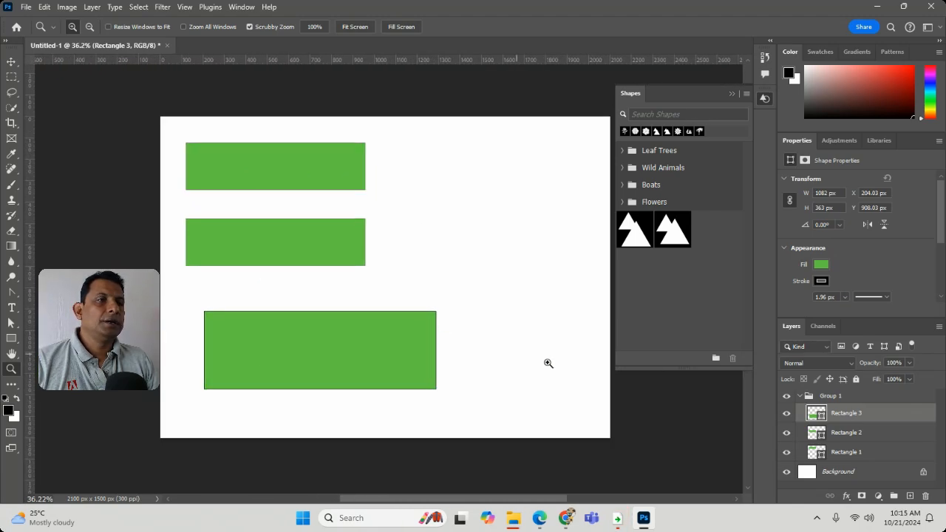
double_click(813, 416)
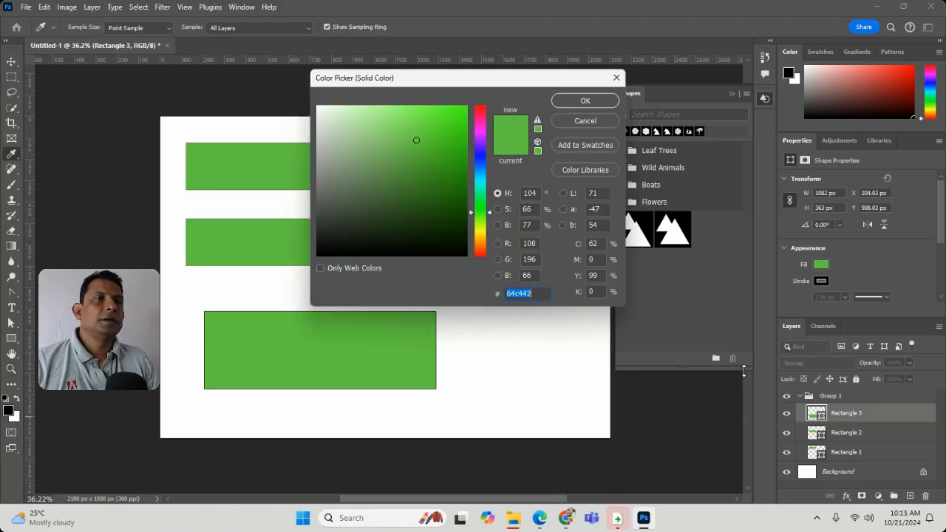
click(455, 120)
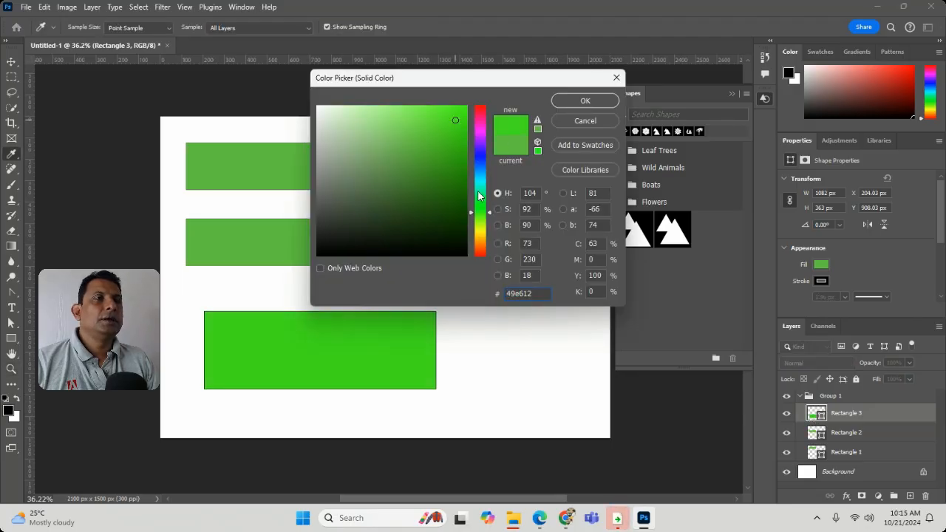
drag(480, 212, 480, 235)
click(583, 101)
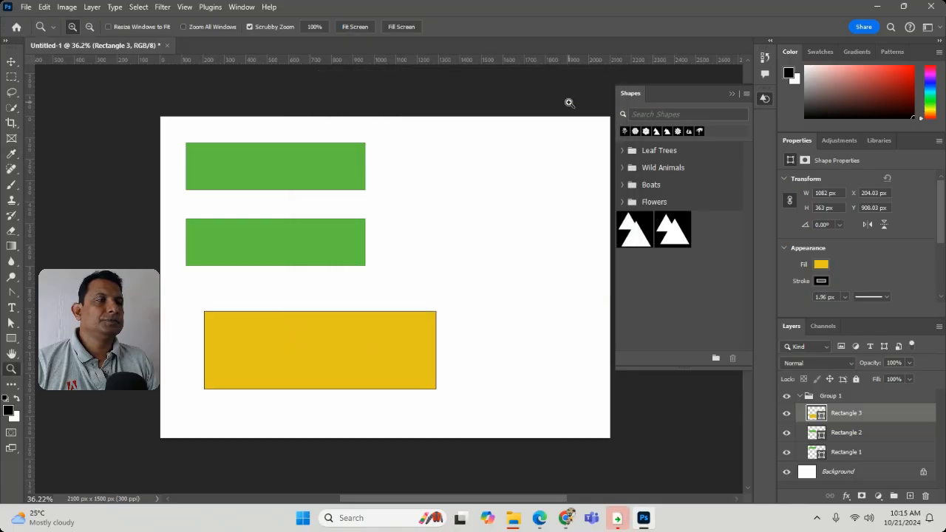
Step: Recolor the third rectangle's layer with dark green, #128a31
double_click(817, 417)
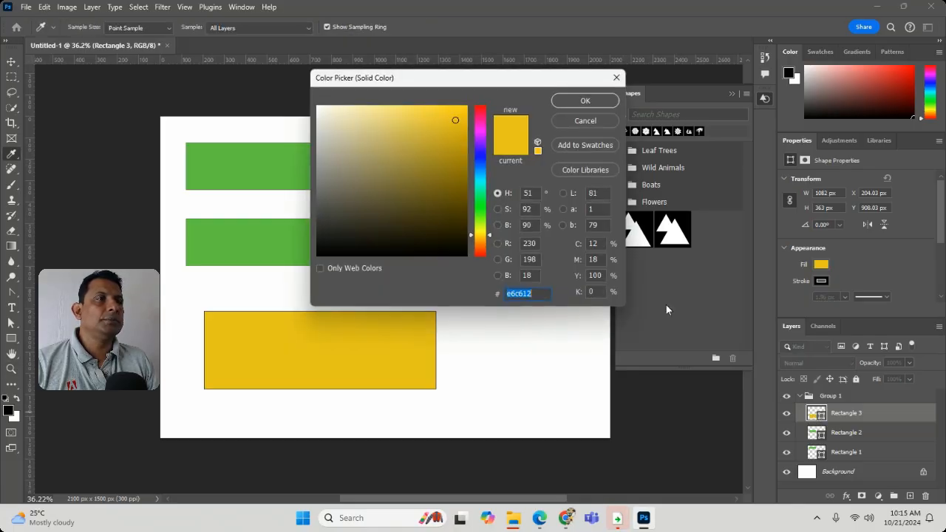
drag(453, 199, 457, 230)
click(479, 200)
click(446, 174)
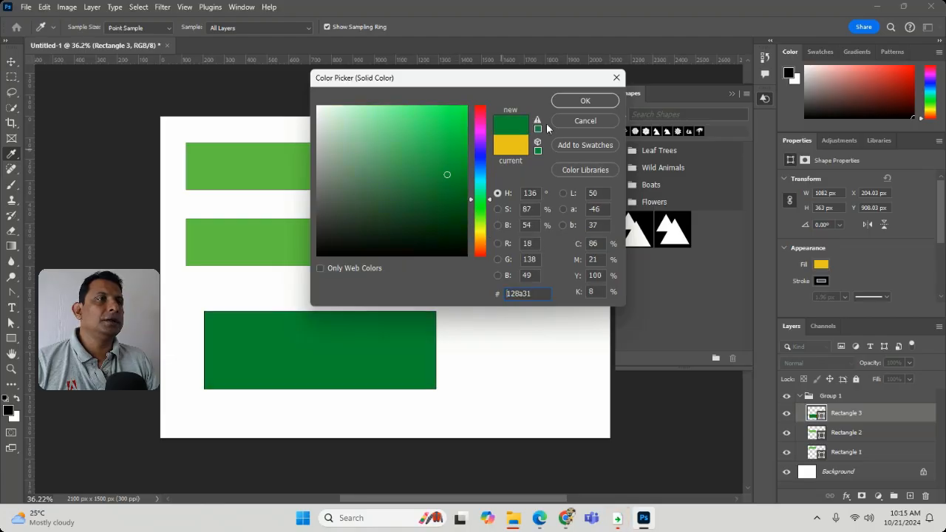
click(586, 100)
key(z)
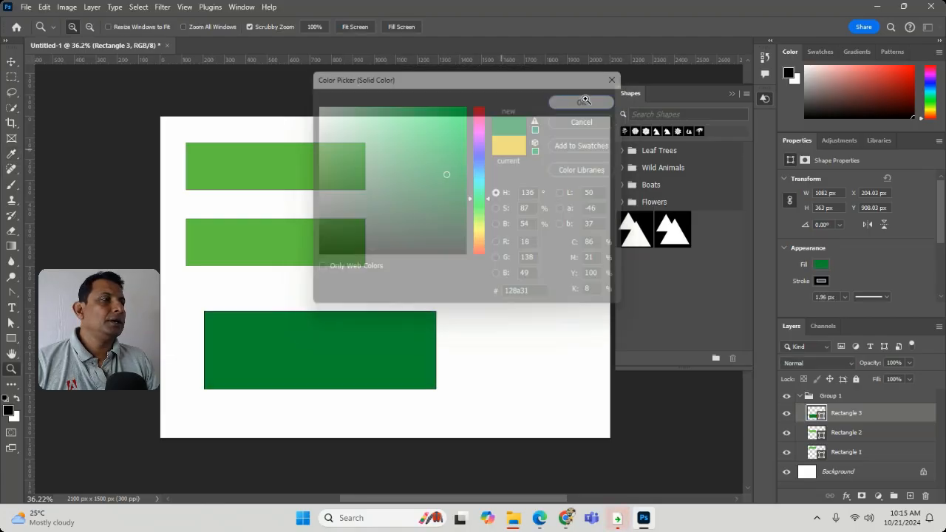
Step: Try a lime green fill on the third rectangle and settle on a medium green from the recently used colors
click(822, 264)
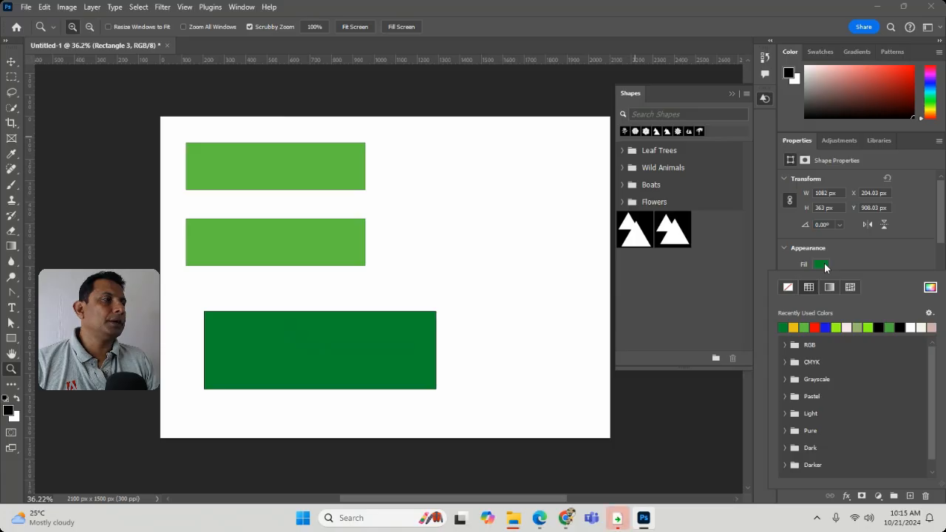
click(841, 326)
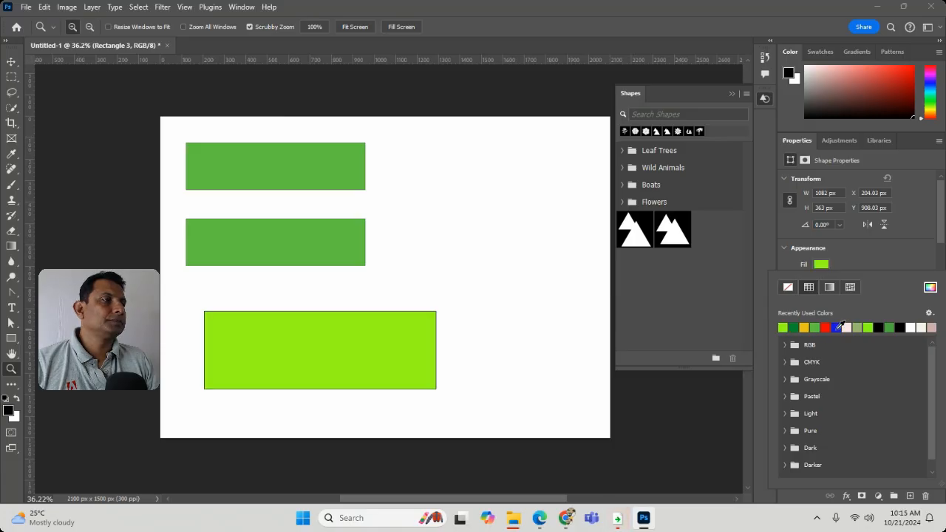
click(890, 326)
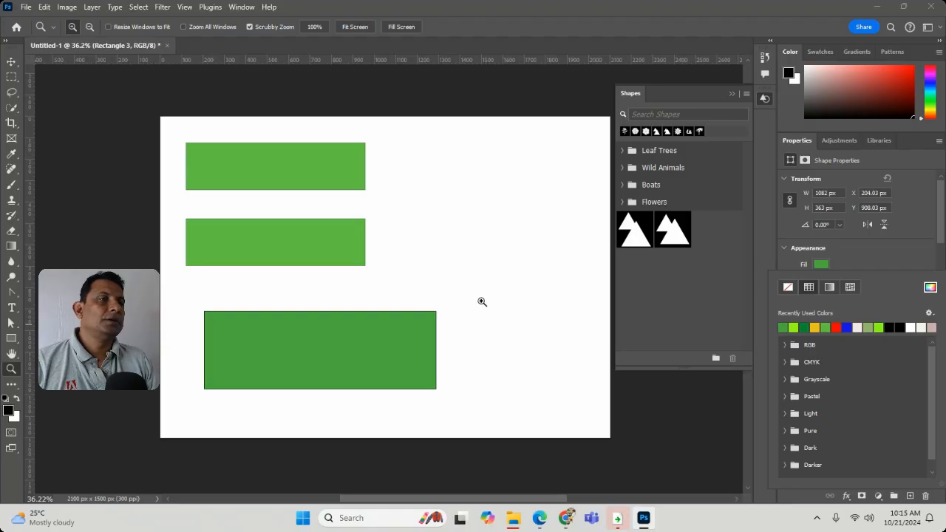
click(388, 327)
click(389, 328)
Step: Select the second rectangle and change its fill to red from the recently used colors
key(v)
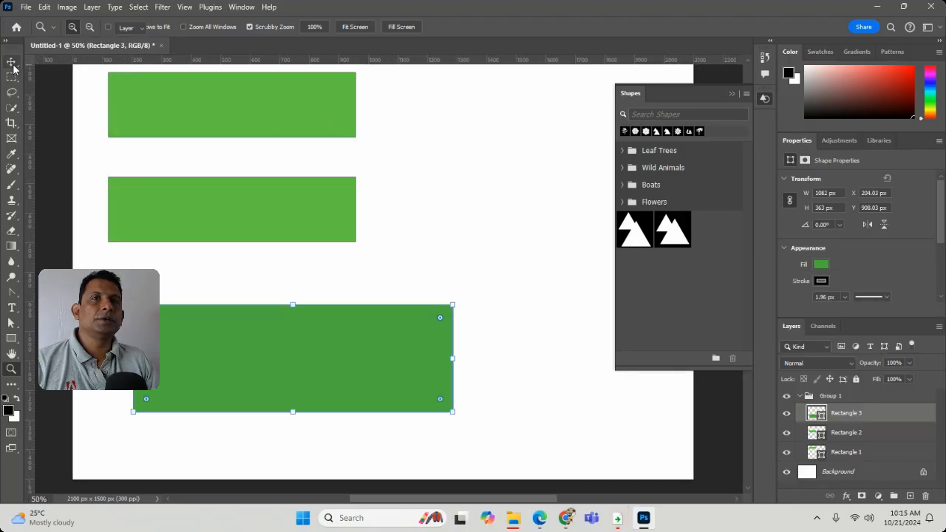
click(263, 215)
click(821, 266)
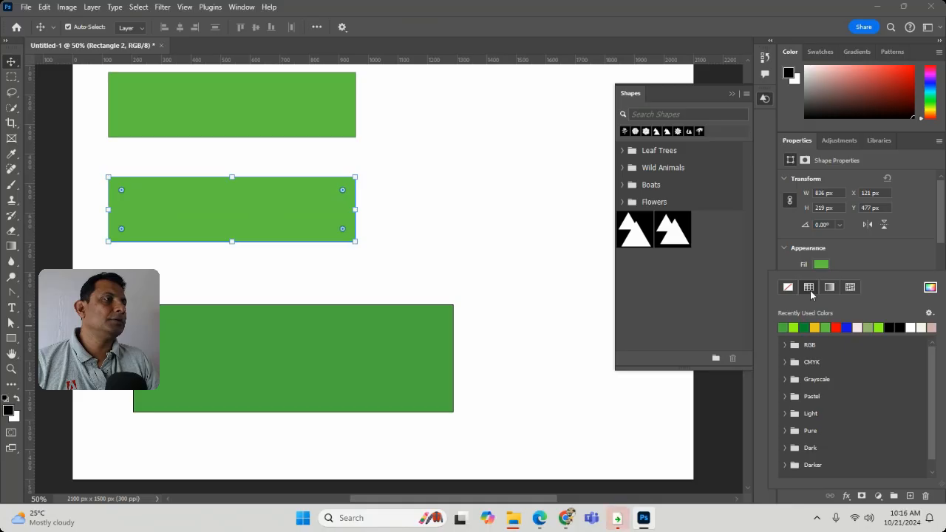
click(836, 327)
click(249, 111)
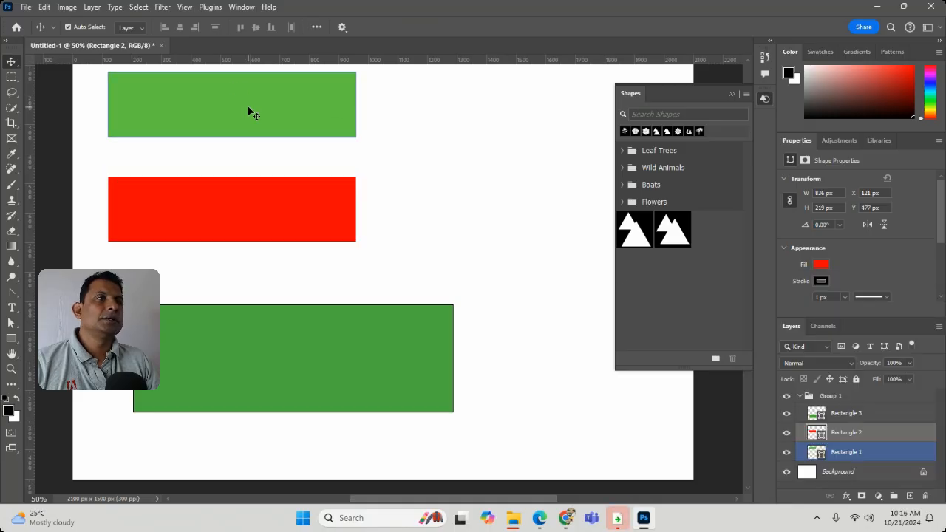
Step: Select the first rectangle and set its stroke width to 51.08 px
click(249, 111)
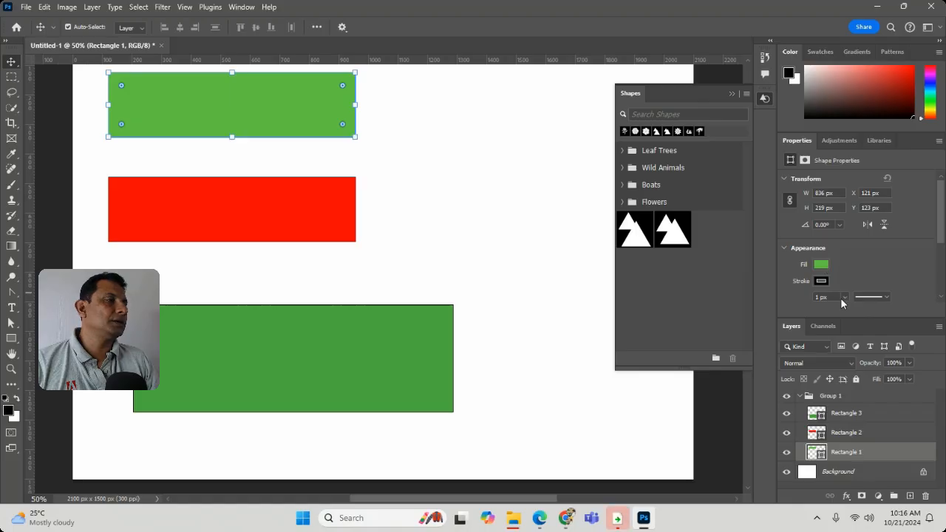
click(842, 298)
drag(841, 310, 856, 313)
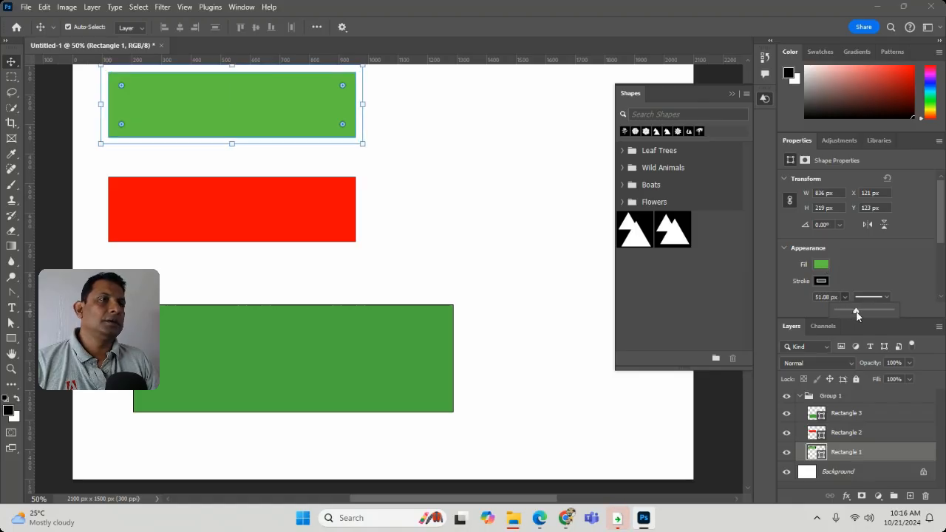
click(897, 265)
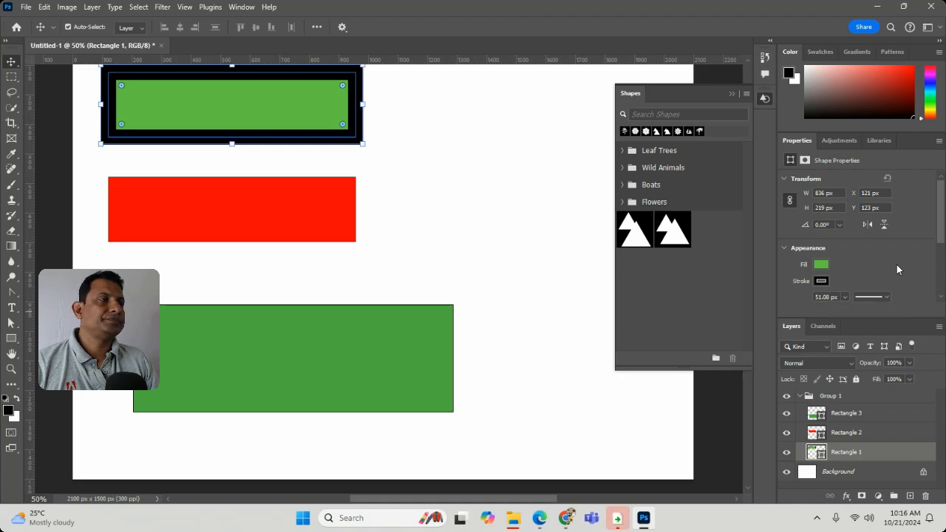
Step: Try dark green and lime green as the first rectangle's stroke color and return the stroke to black
click(823, 281)
click(815, 342)
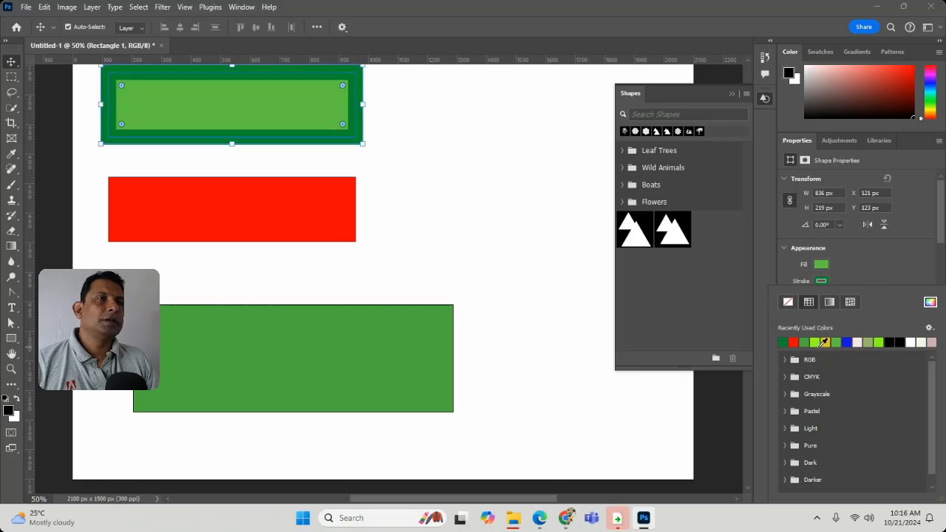
click(877, 343)
click(893, 342)
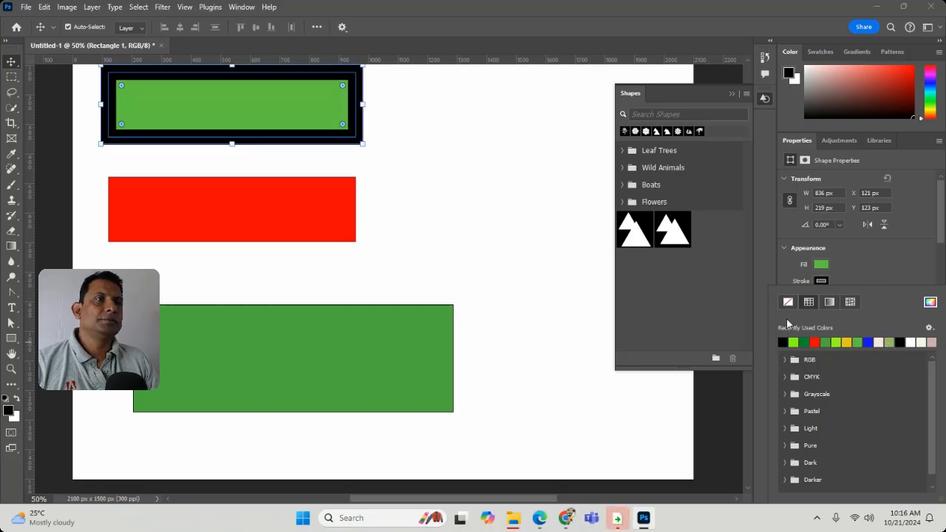
Step: Move the first rectangle to about X 653 px, Y 211 px and deselect it
mouse_move(297, 118)
mouse_down()
mouse_move(429, 191)
mouse_move(455, 144)
mouse_up()
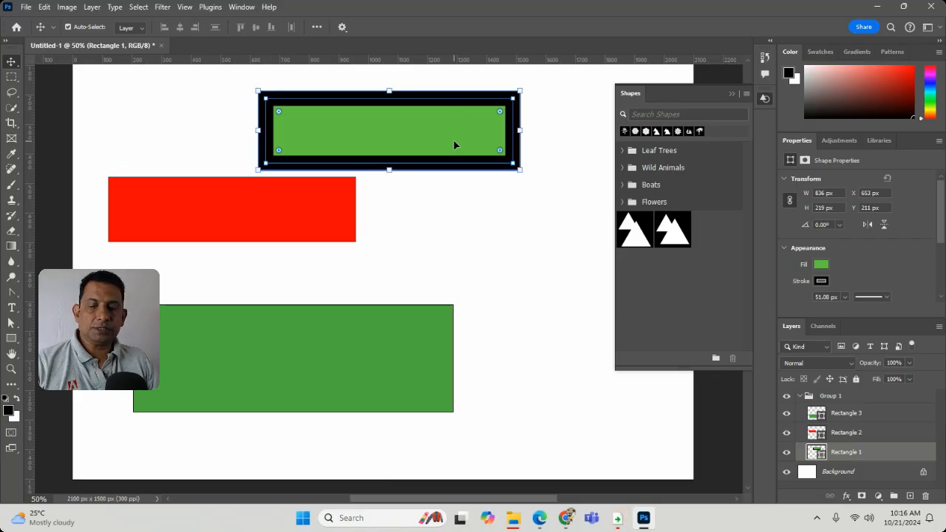
click(386, 245)
Step: Try to delete the second rectangle with the whole canvas selected, switch its layer's blend mode to Color, and remove the selection
click(279, 213)
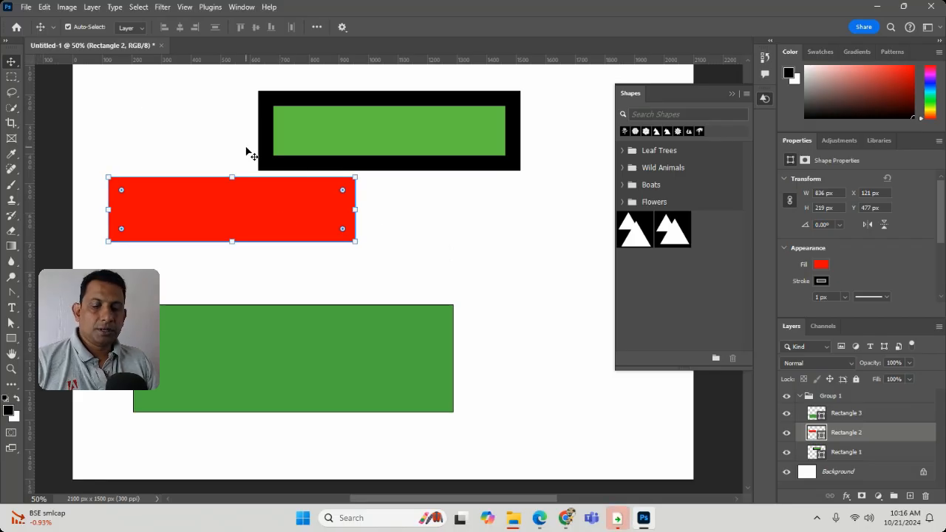
key(ctrl+a)
key(Delete)
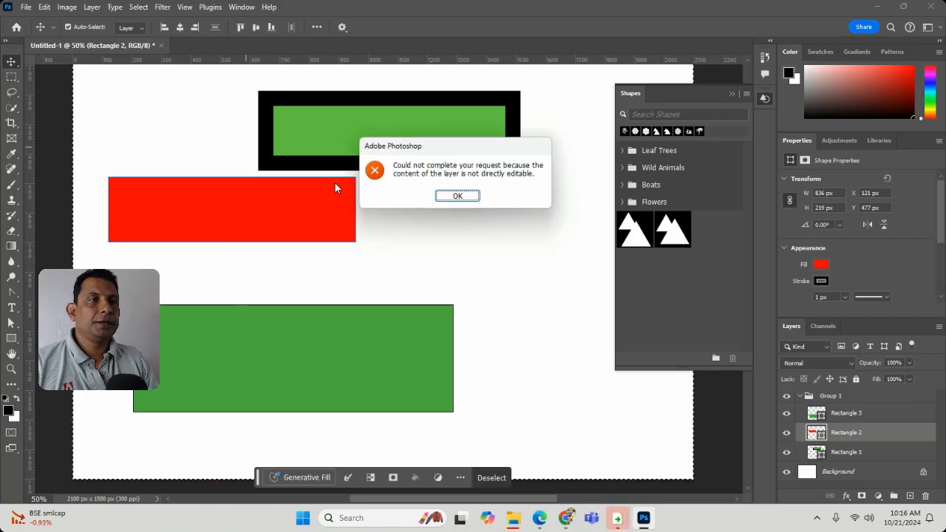
click(470, 197)
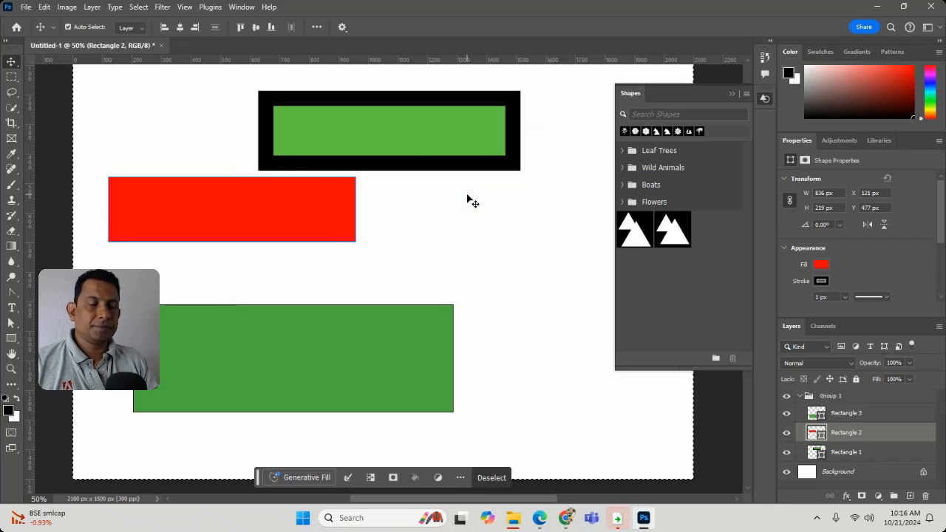
key(Delete)
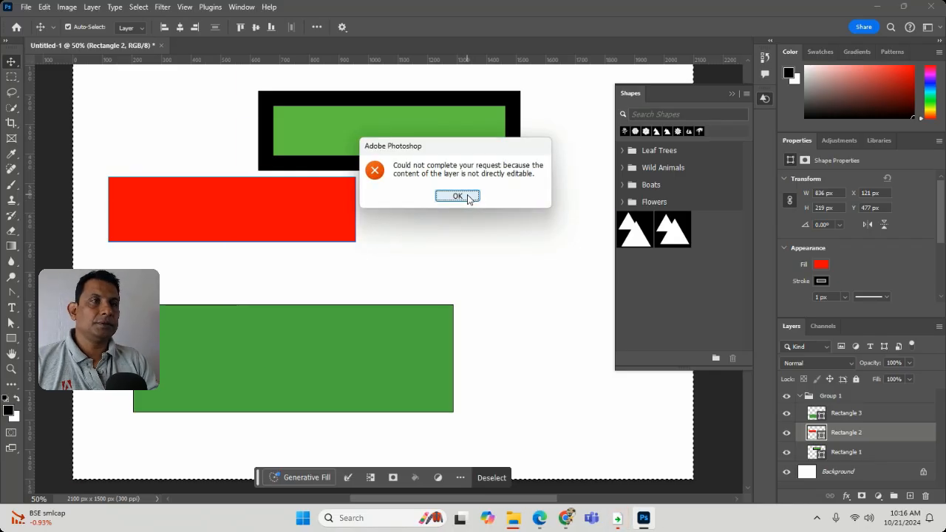
click(467, 197)
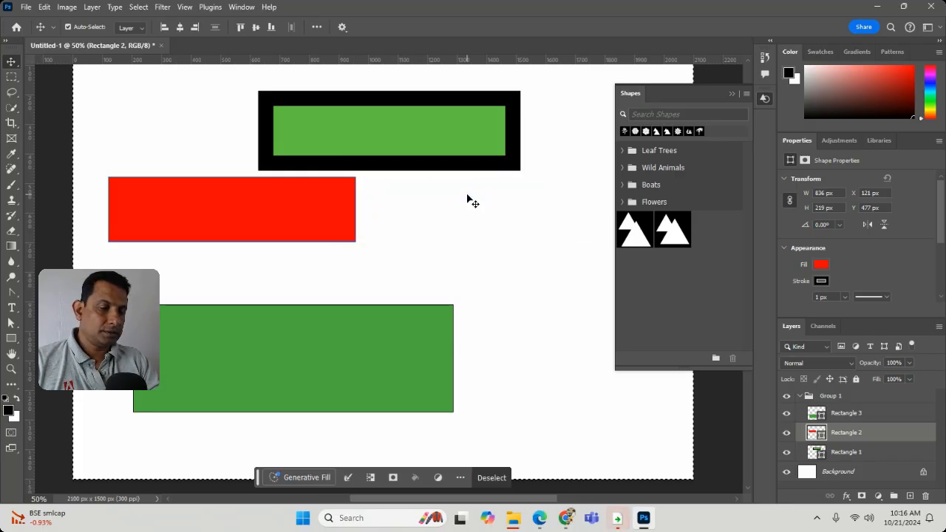
key(shift+alt+c)
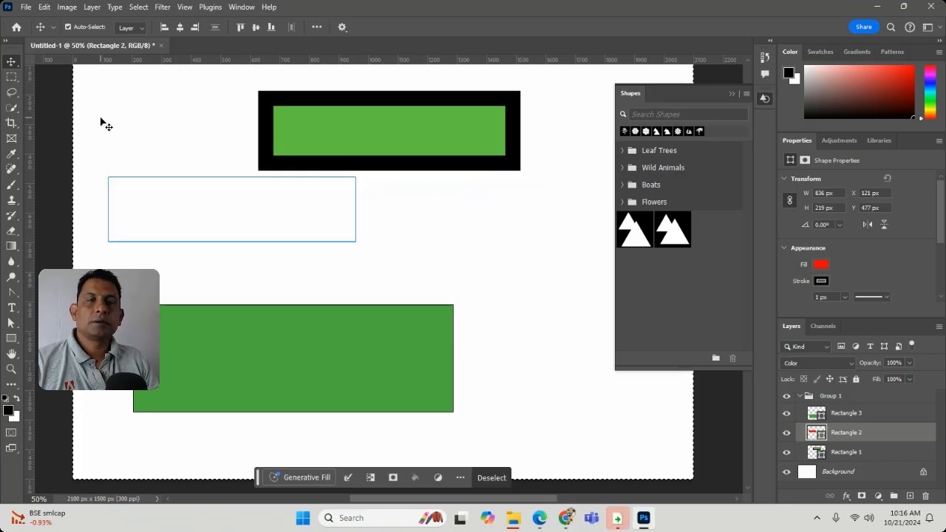
key(ctrl+d)
Step: Select all three rectangles on the canvas together and delete them
click(124, 133)
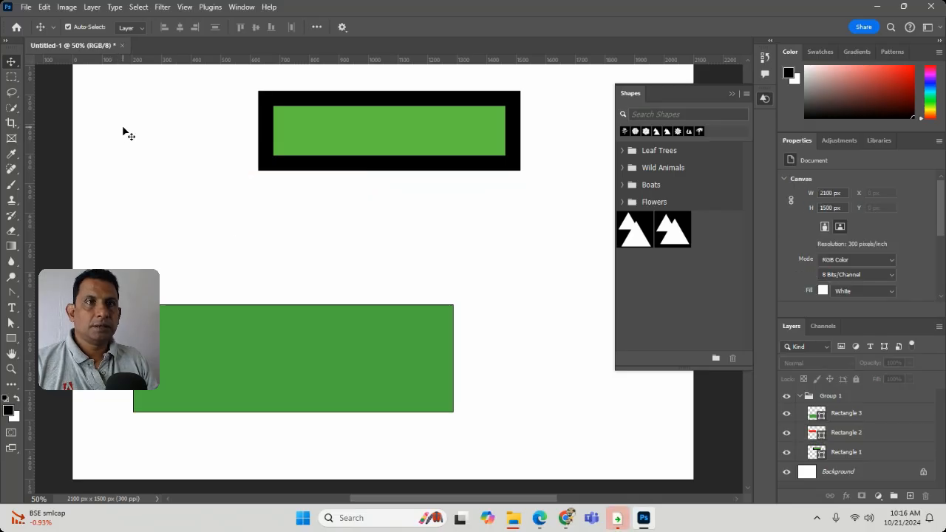
drag(243, 169, 523, 401)
key(ctrl+g)
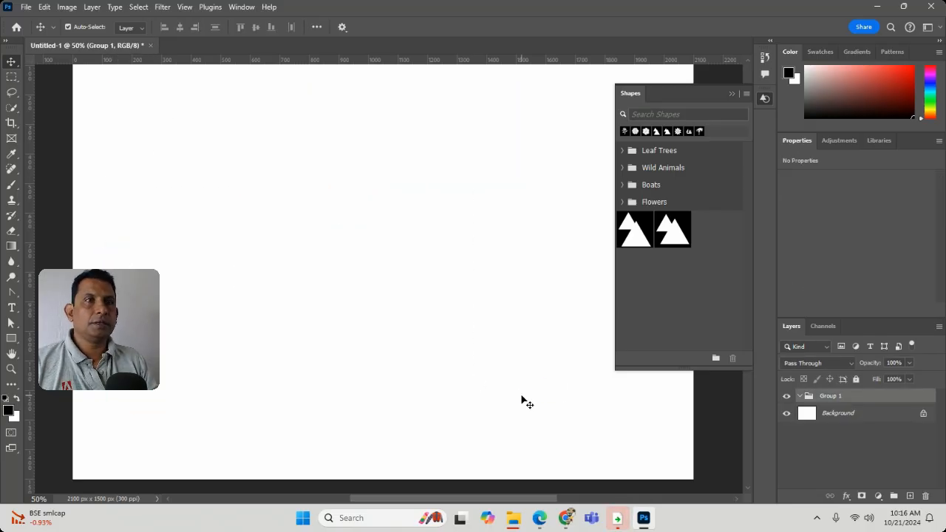
Step: Draw a new green rectangle about 1010 by 444 px in the upper-left part of the canvas with the Rectangle tool
key(ctrl+minus)
key(ctrl+minus)
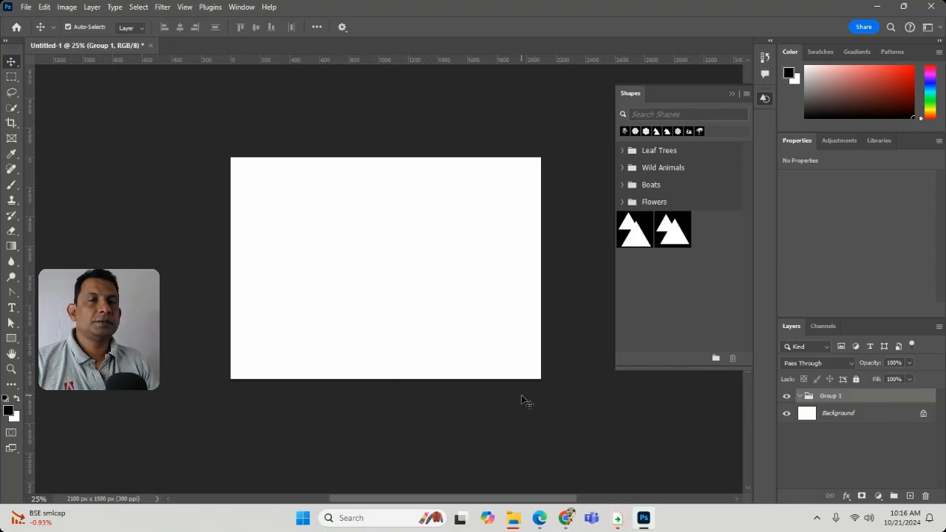
key(ctrl+plus)
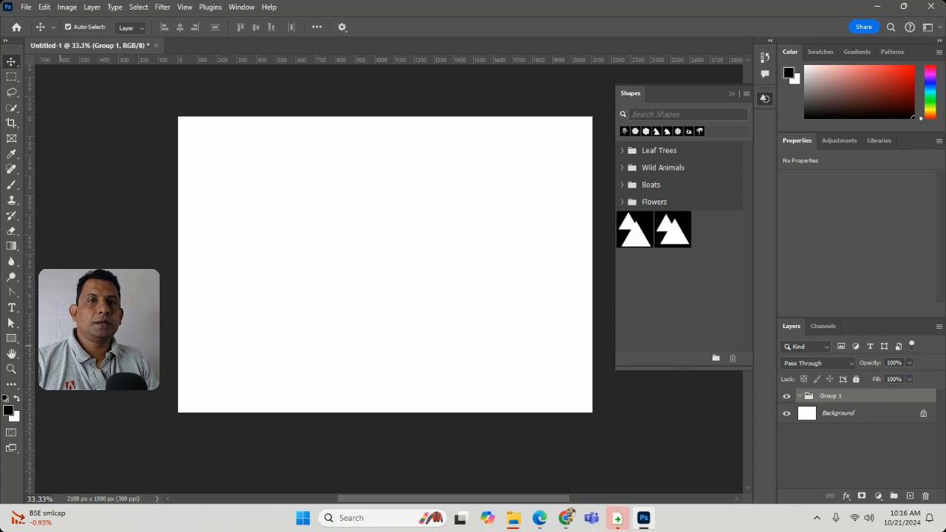
click(11, 338)
drag(203, 160, 402, 248)
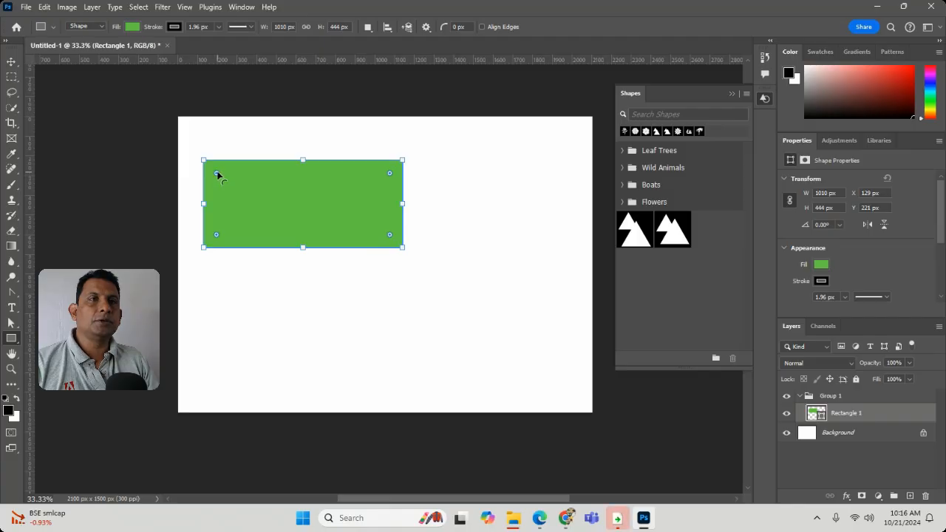
Step: Round all corners of the new rectangle and reduce its height to about 181 px
mouse_move(217, 173)
mouse_down()
mouse_move(317, 181)
mouse_move(204, 179)
mouse_move(223, 180)
mouse_up()
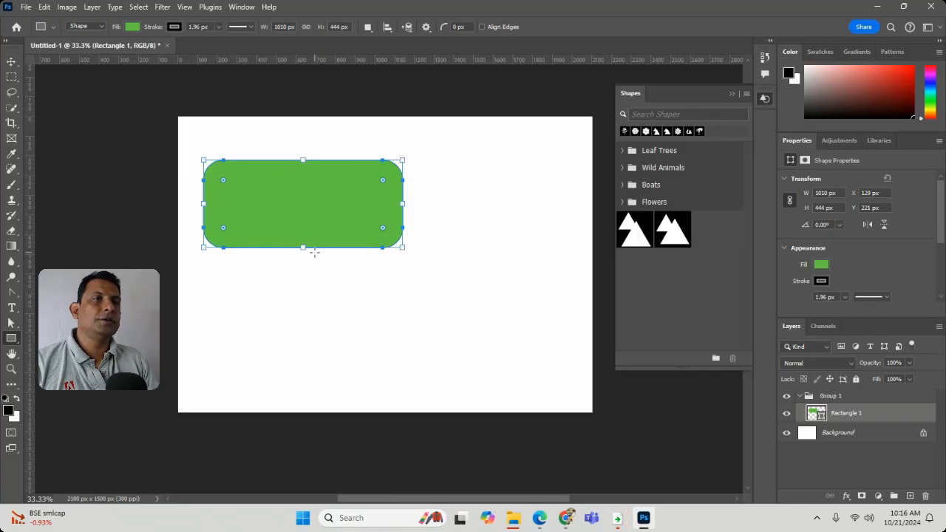
drag(301, 247, 300, 195)
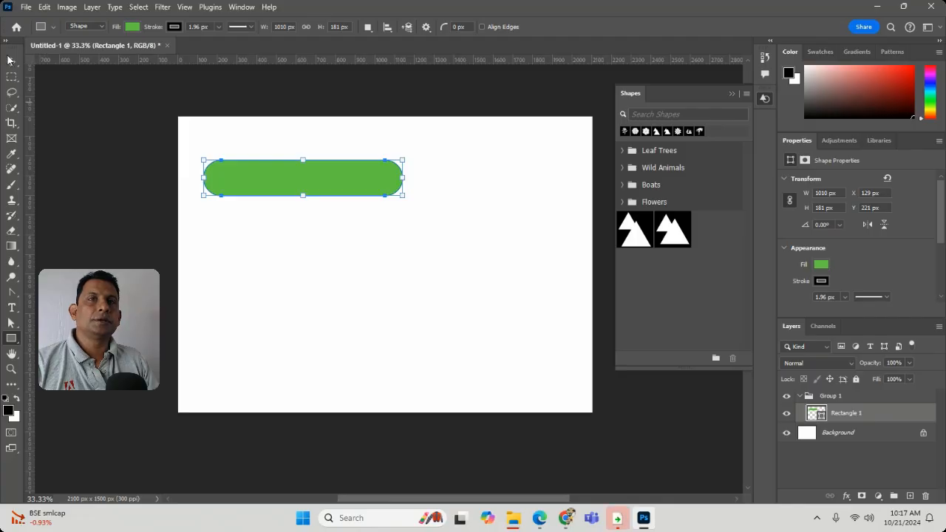
key(v)
drag(293, 153, 385, 266)
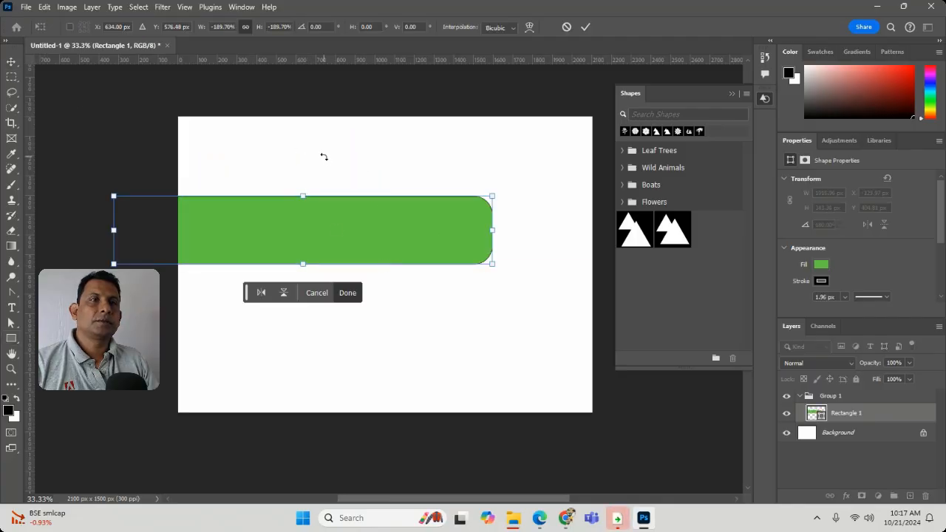
key(ctrl+z)
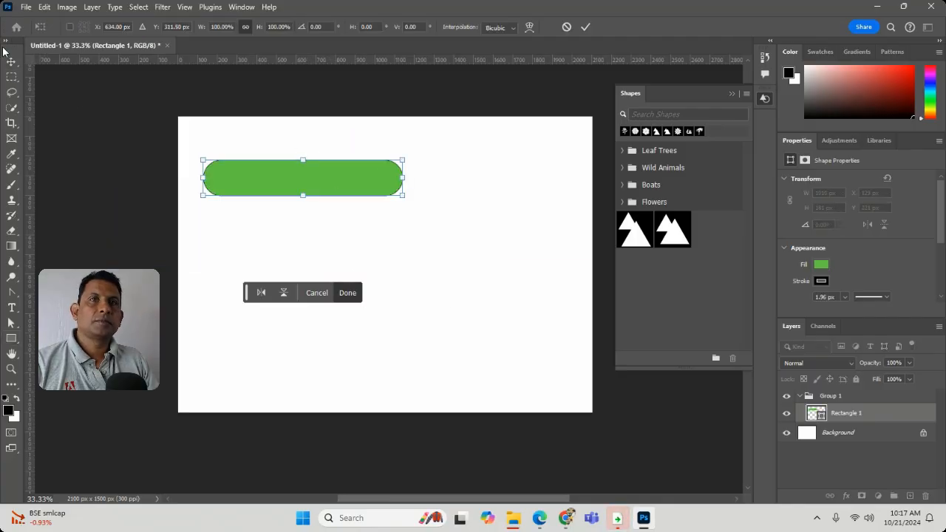
key(Escape)
Step: Move the rounded rectangle to about X 153 px, Y 245 px and set all four corner radii to 70 px
drag(318, 185, 275, 175)
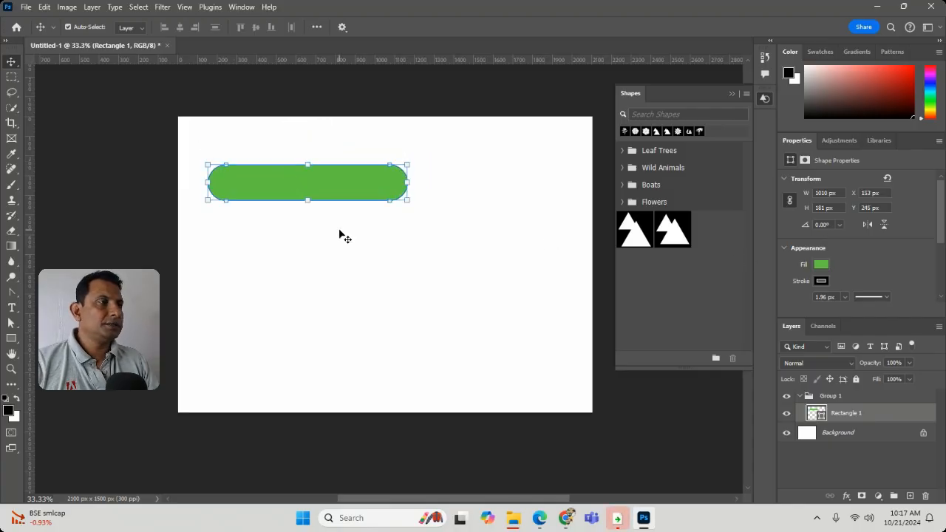
drag(942, 242, 943, 292)
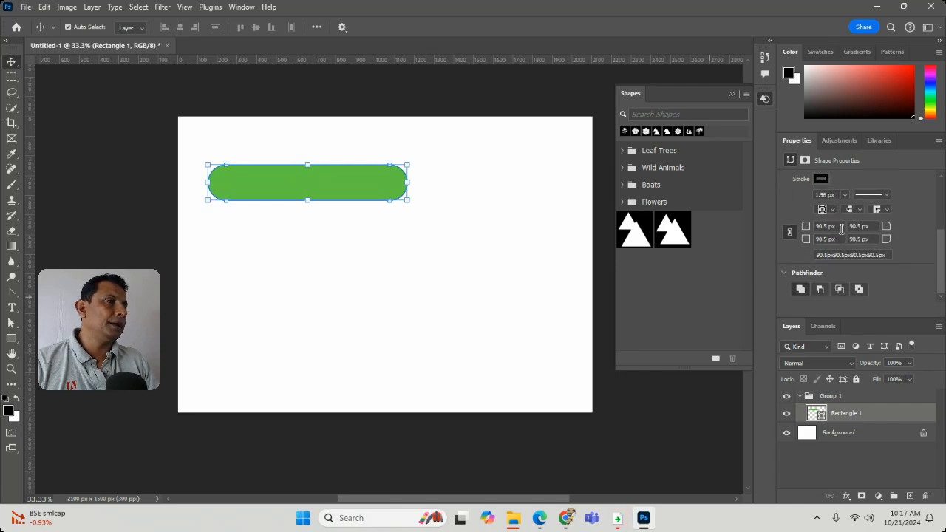
drag(840, 229, 790, 230)
text(70)
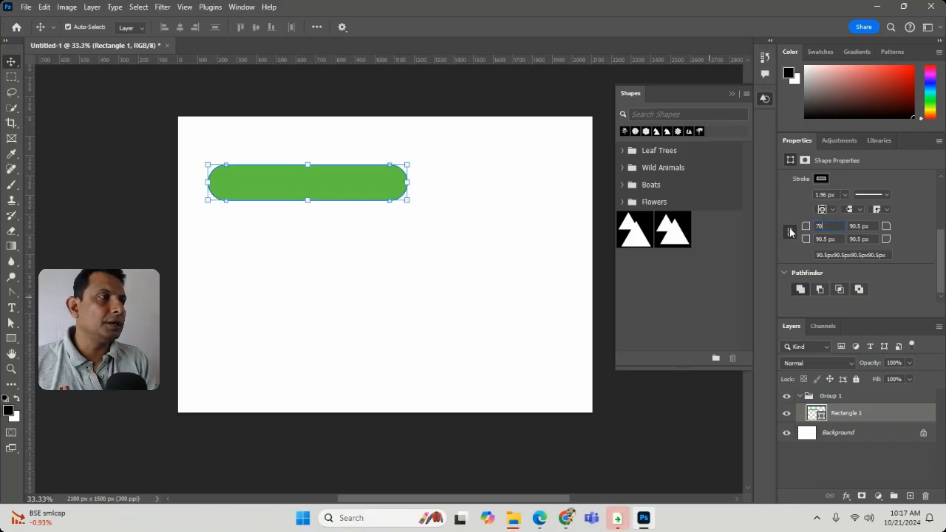
key(Tab)
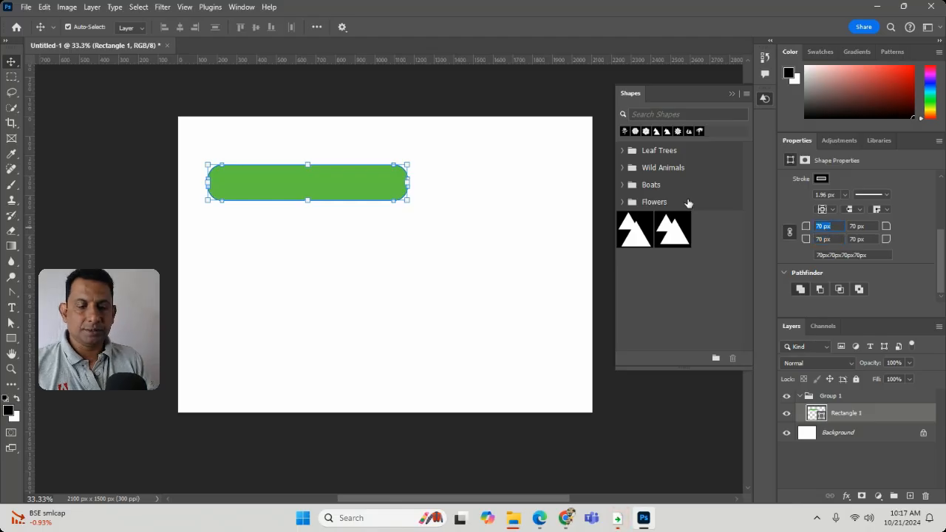
Step: Reduce all four corner radii of the rounded rectangle to 20 px
text(3)
text(0)
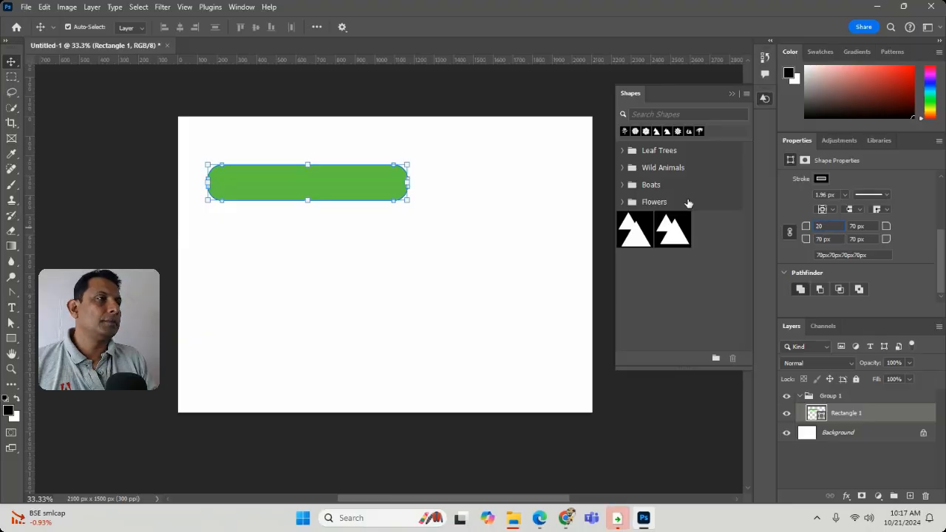
key(Return)
Step: Deselect the rounded rectangle to inspect its corners and select it again
key(ctrl+t)
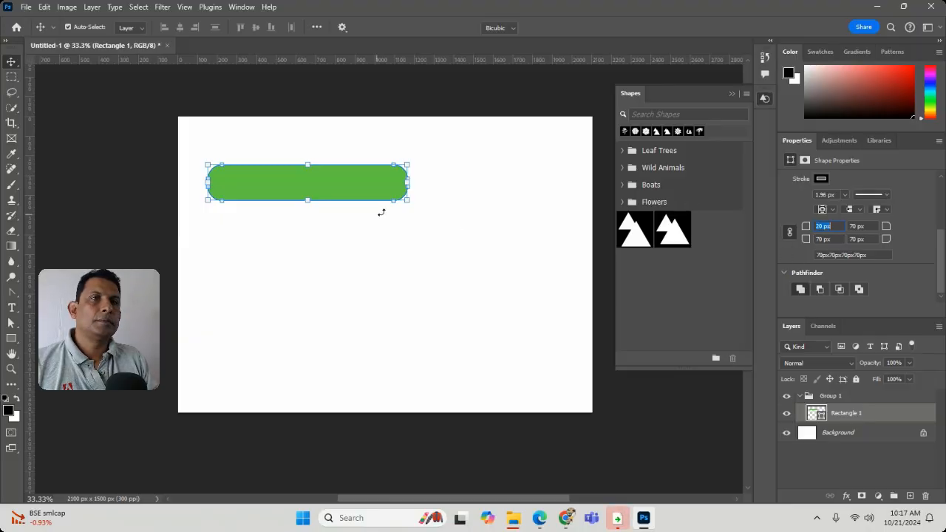
click(11, 62)
click(314, 210)
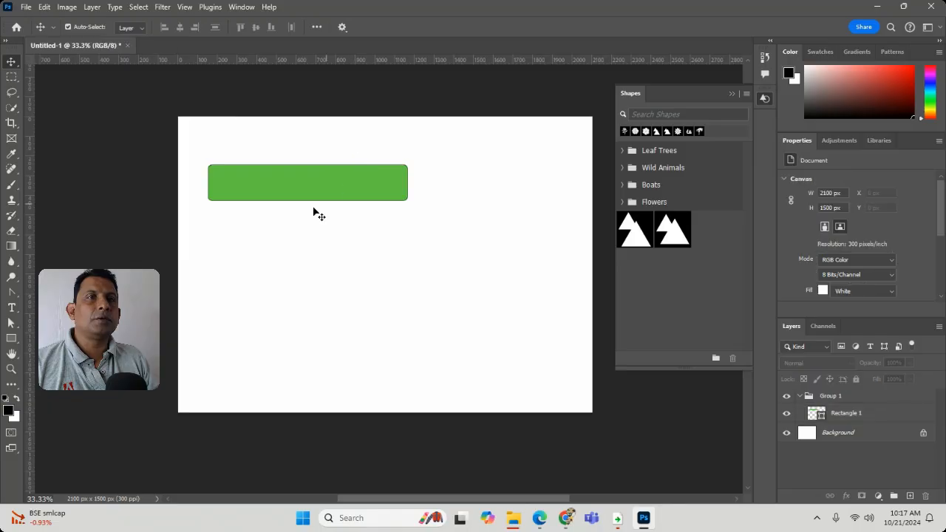
click(340, 187)
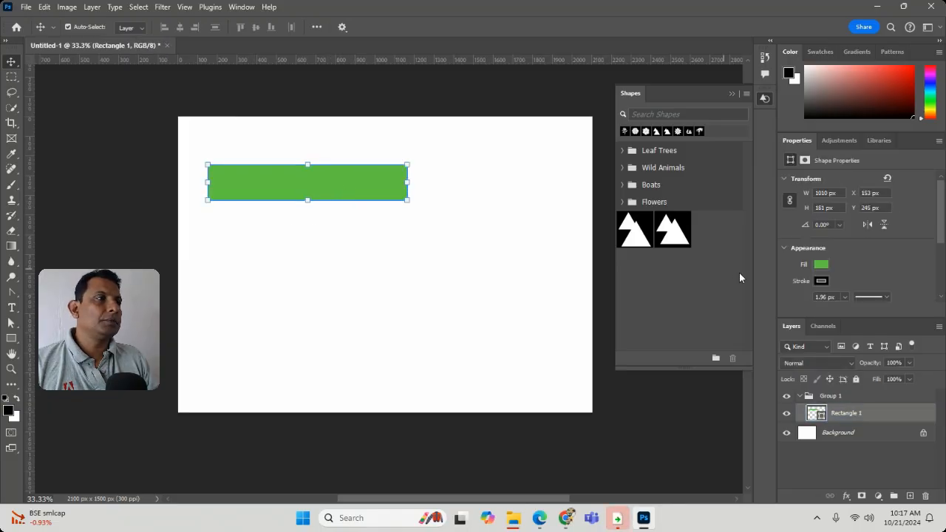
Step: Set all four linked corner radii of the green rectangle to 50 px and reselect the shape after viewing it deselected
scroll(921, 268, down, 1)
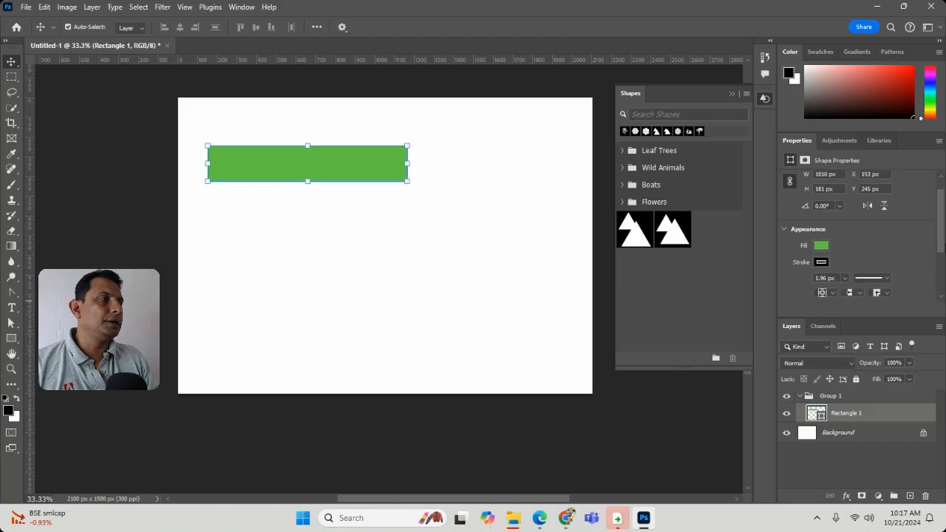
scroll(385, 231, down, 1)
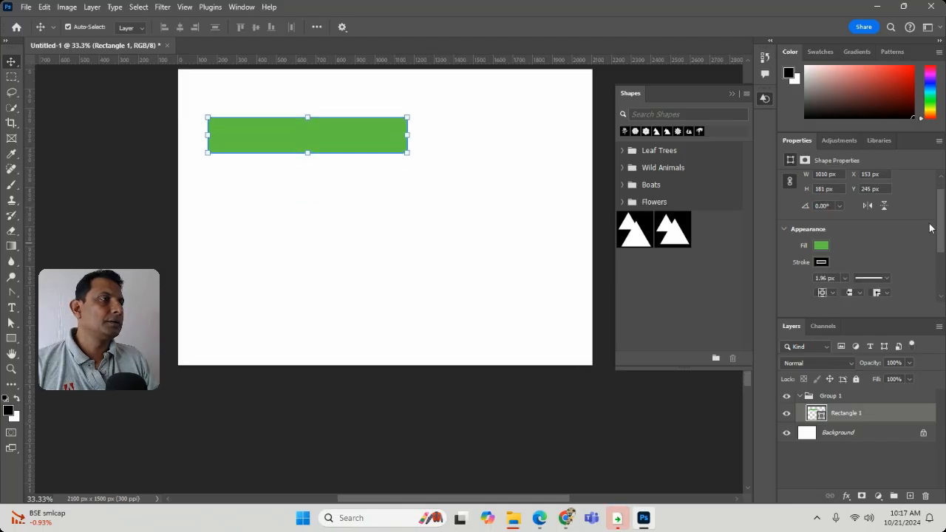
drag(940, 239, 944, 280)
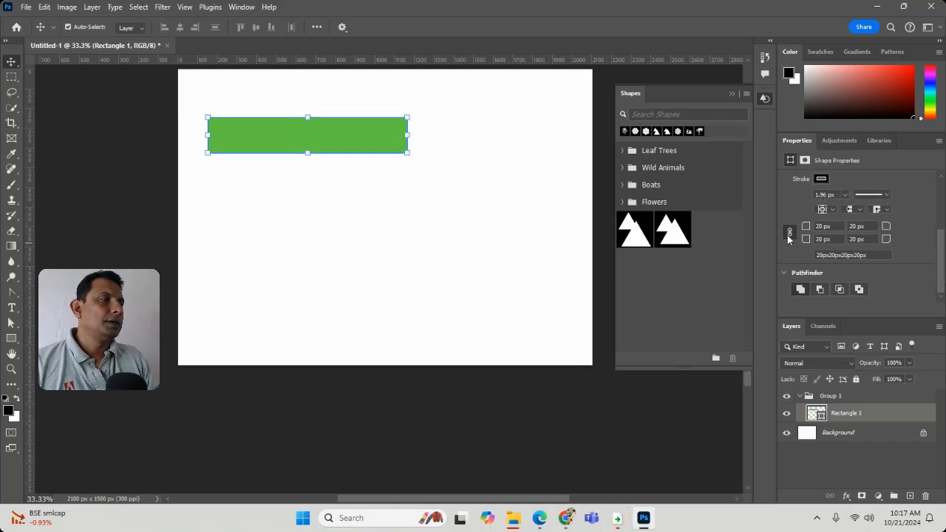
click(835, 229)
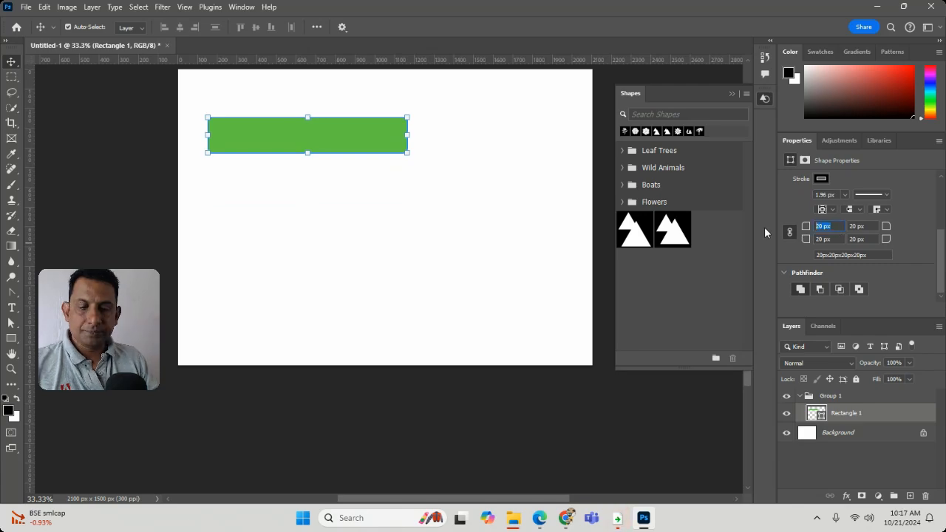
text(50)
key(Return)
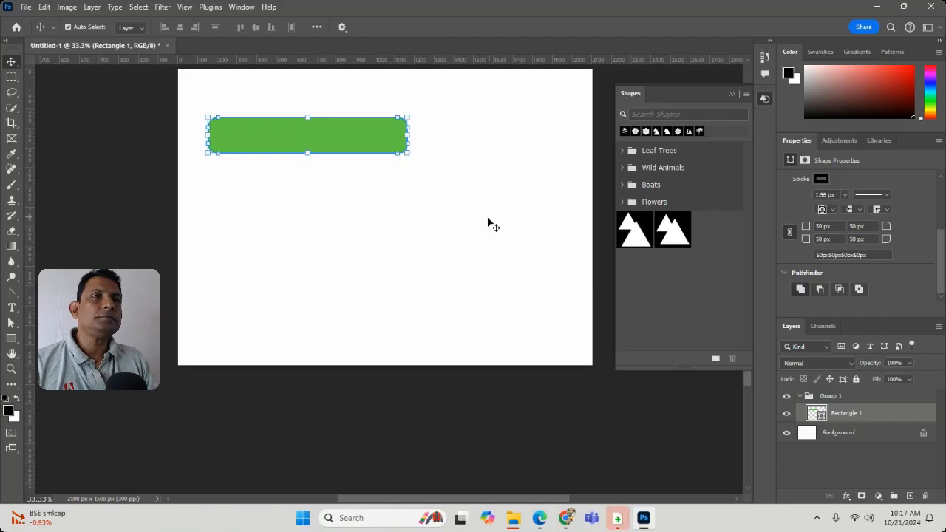
click(426, 222)
click(334, 140)
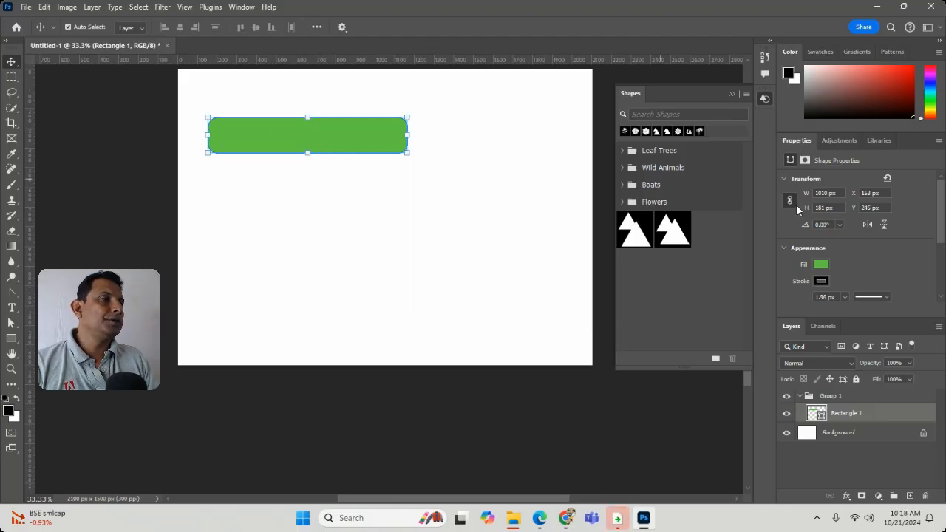
Step: Undo the last corner radius change on the green rectangle
scroll(923, 253, down, 3)
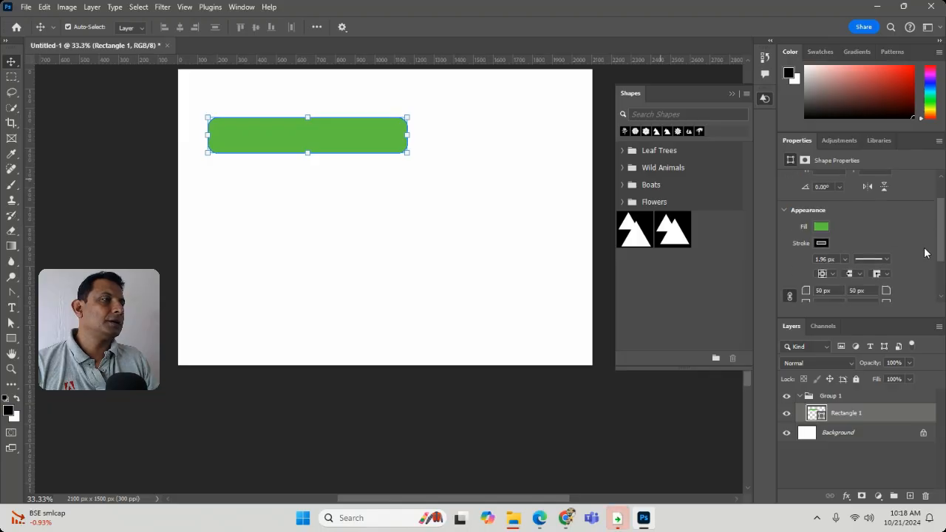
scroll(924, 253, down, 1)
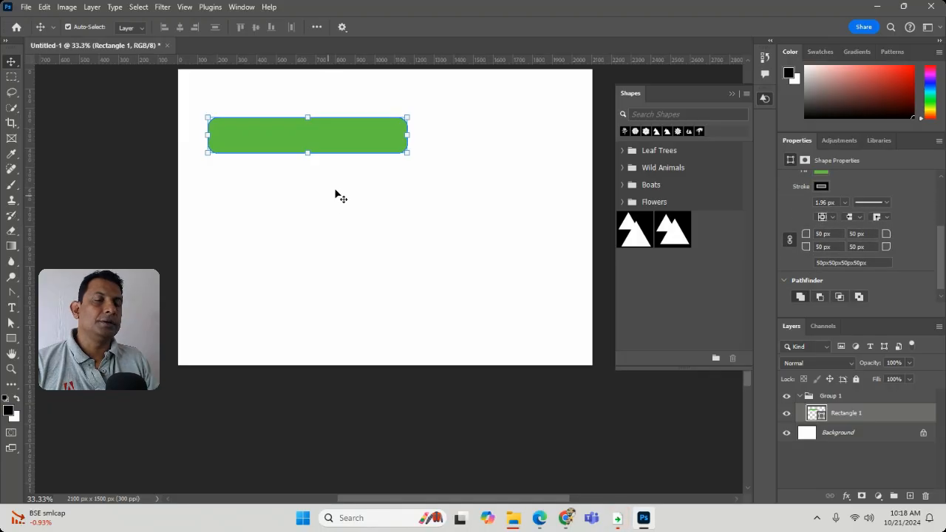
key(ctrl)
key(ctrl+z)
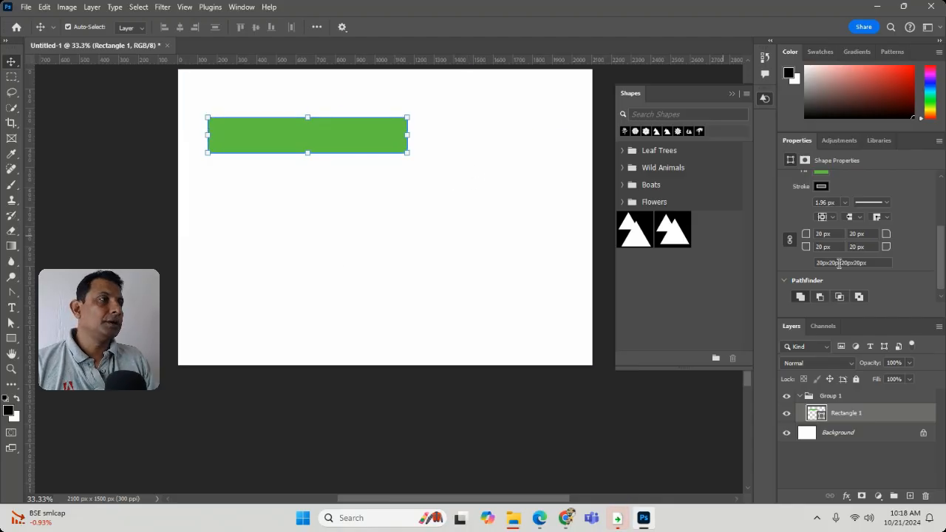
Step: Unlink the corner radii of the green rectangle and set both bottom corner radii to 0 px
click(786, 242)
drag(834, 248, 757, 248)
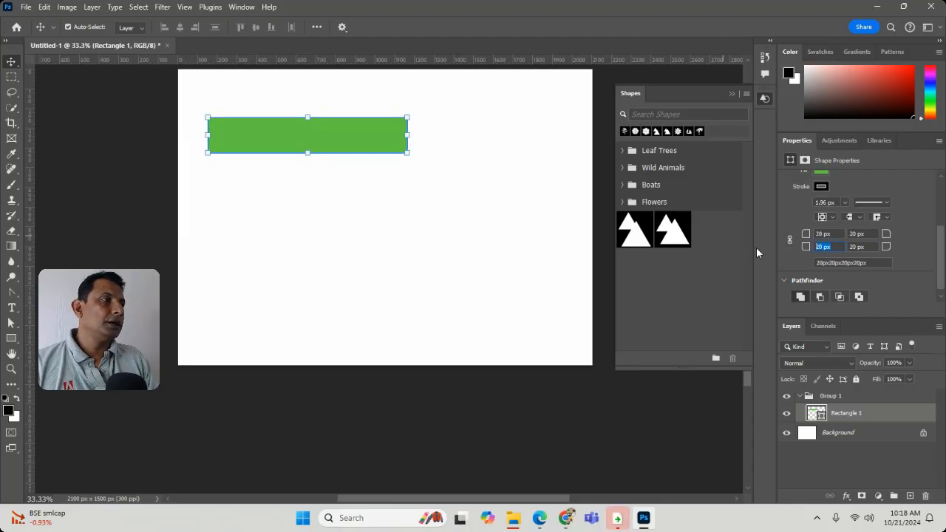
text(0)
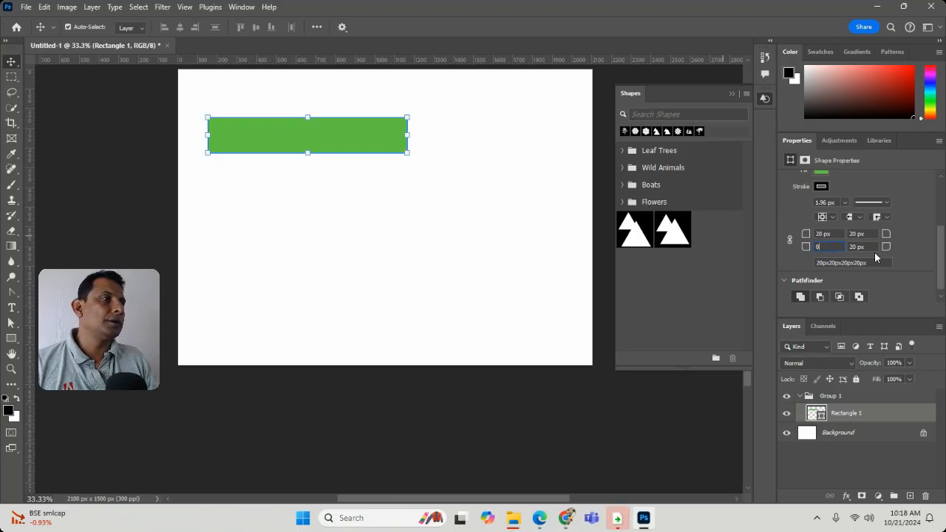
key(Tab)
text(0)
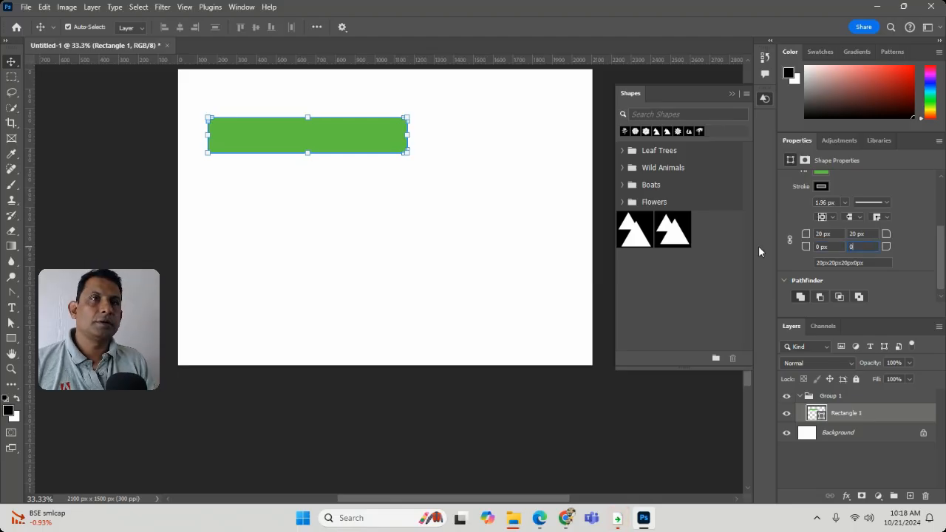
key(Return)
Step: Set both top corner radii of the green rectangle to 40 px and deselect the shape
click(821, 233)
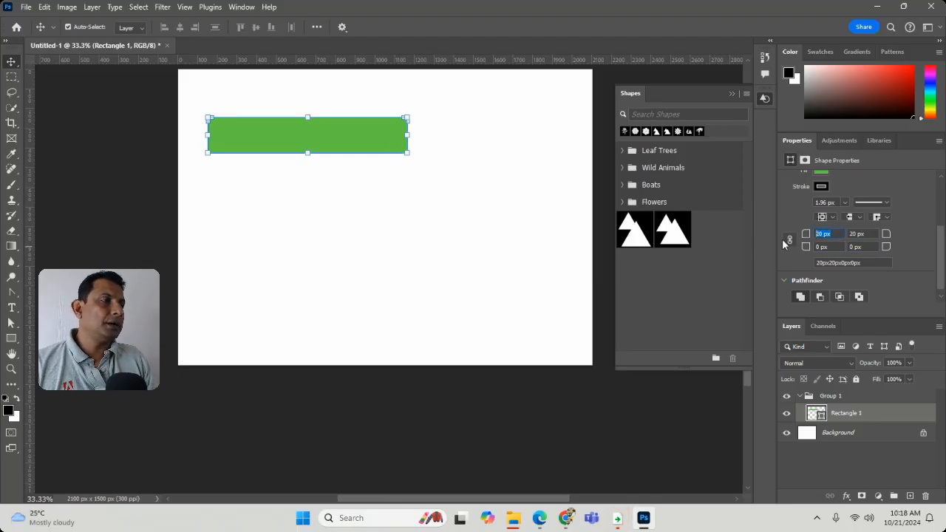
text(40)
key(Tab)
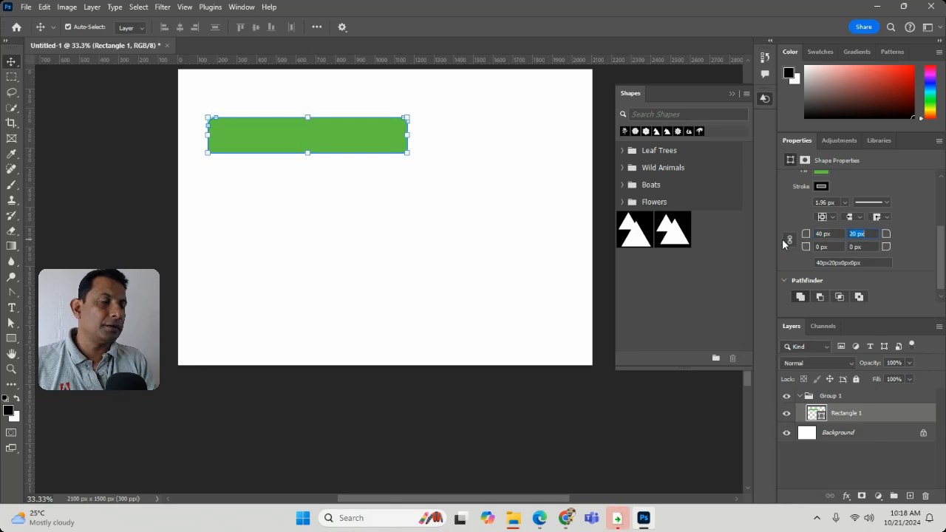
text(4)
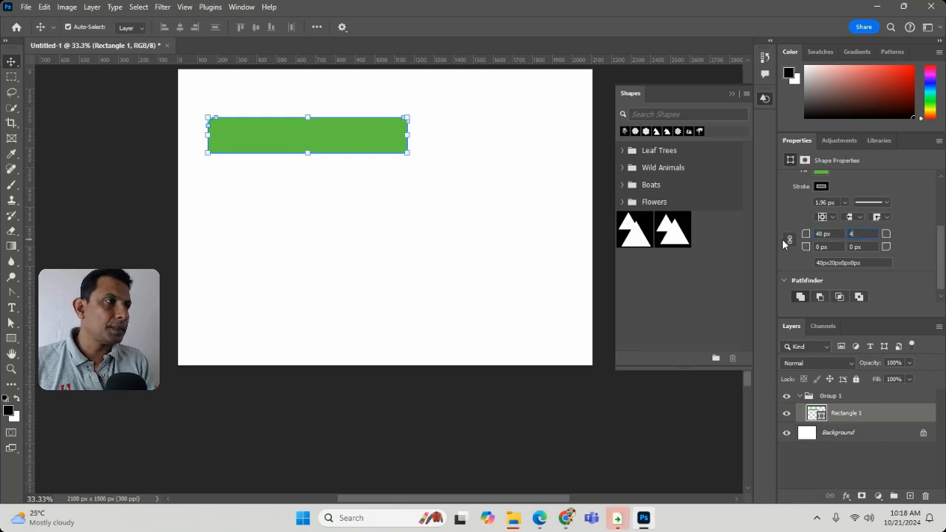
text(0)
key(Return)
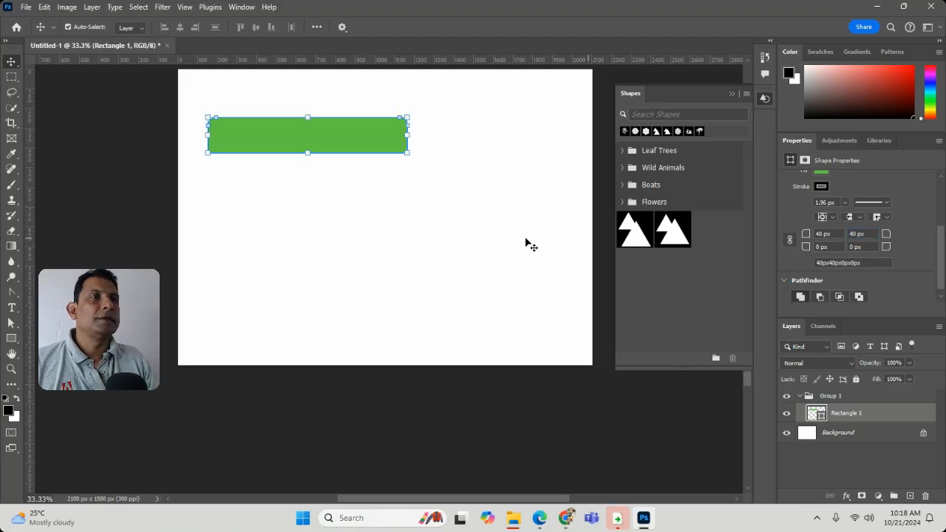
click(422, 246)
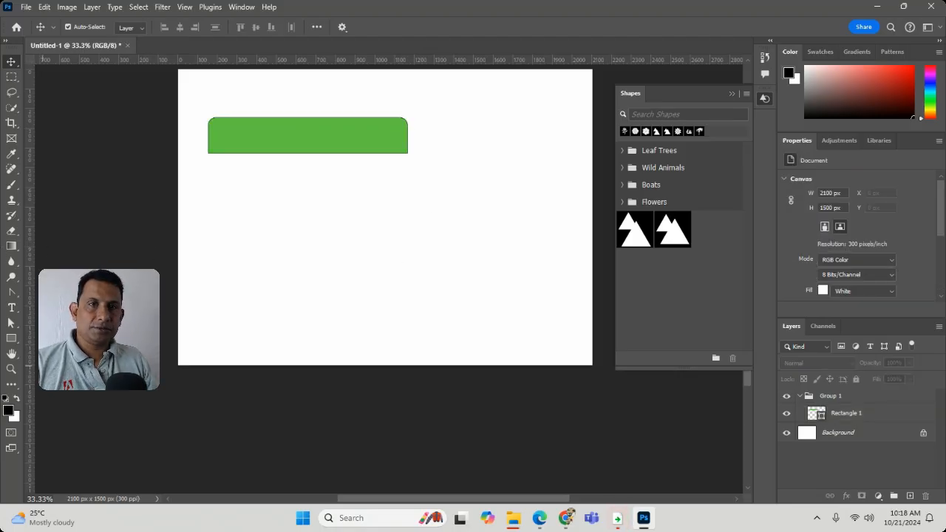
Step: Zoom in on the green rectangle to inspect its corners and select the shape
click(12, 370)
mouse_move(280, 160)
mouse_down()
mouse_move(296, 175)
mouse_move(268, 164)
mouse_up()
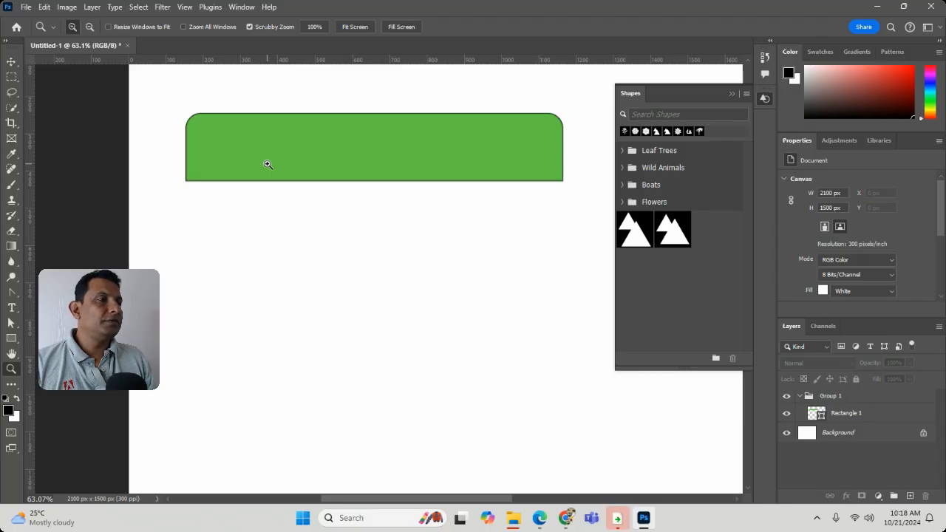
click(10, 61)
click(314, 160)
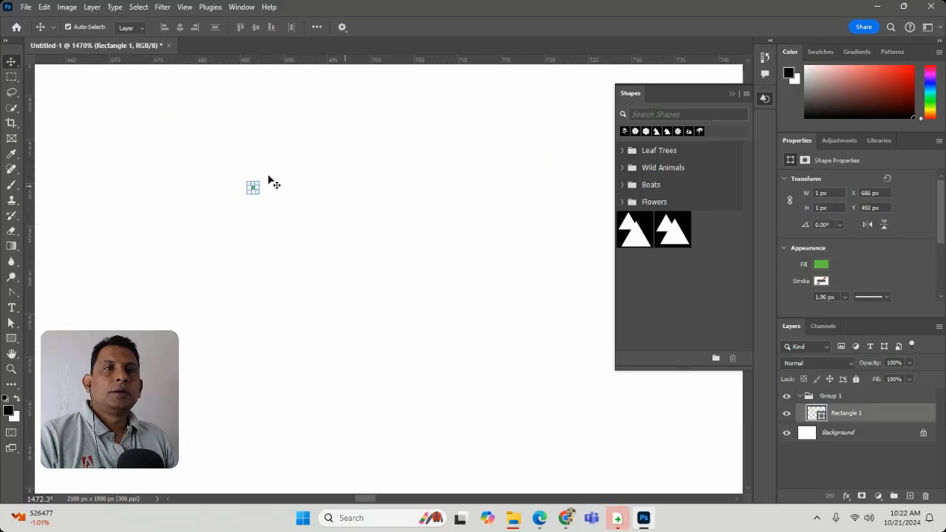
Step: Delete the tiny 1 px rectangle and draw a new green rectangle about 28 px wide and 16 px high
drag(180, 167, 303, 266)
key(Delete)
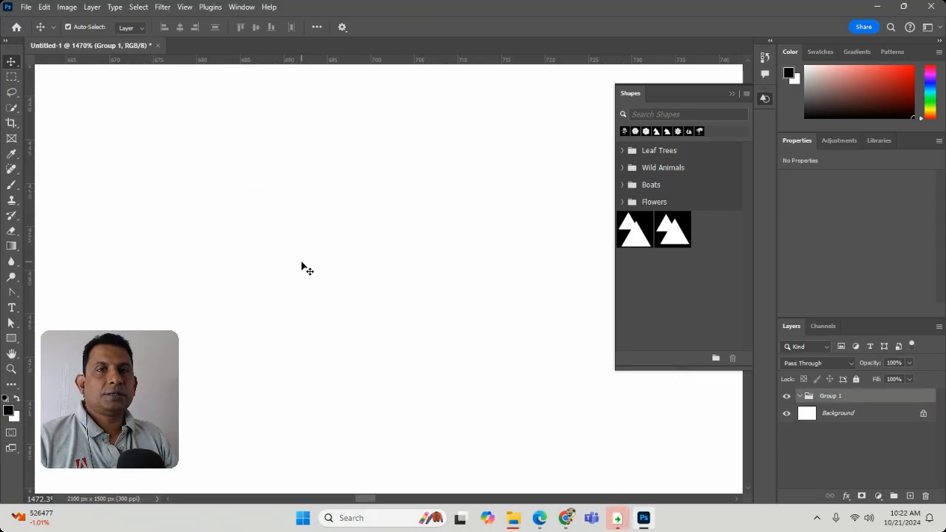
click(11, 338)
drag(196, 166, 441, 304)
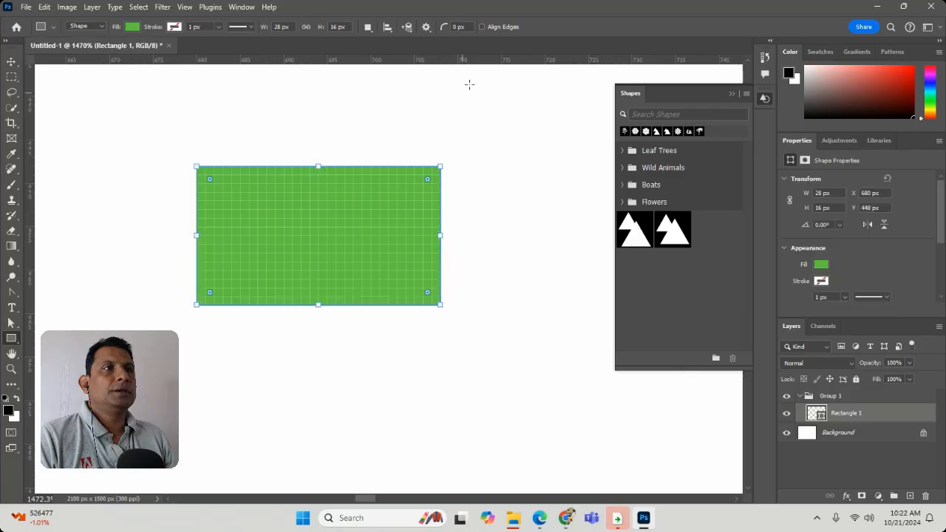
Step: Enable Align Edges and replace the rectangle with a new one about 34 px wide and 17 px high
click(482, 26)
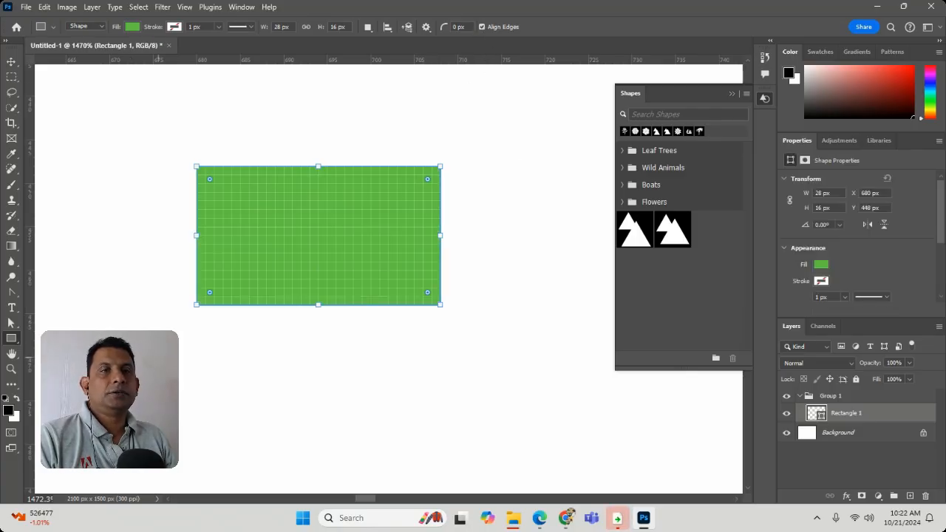
key(Delete)
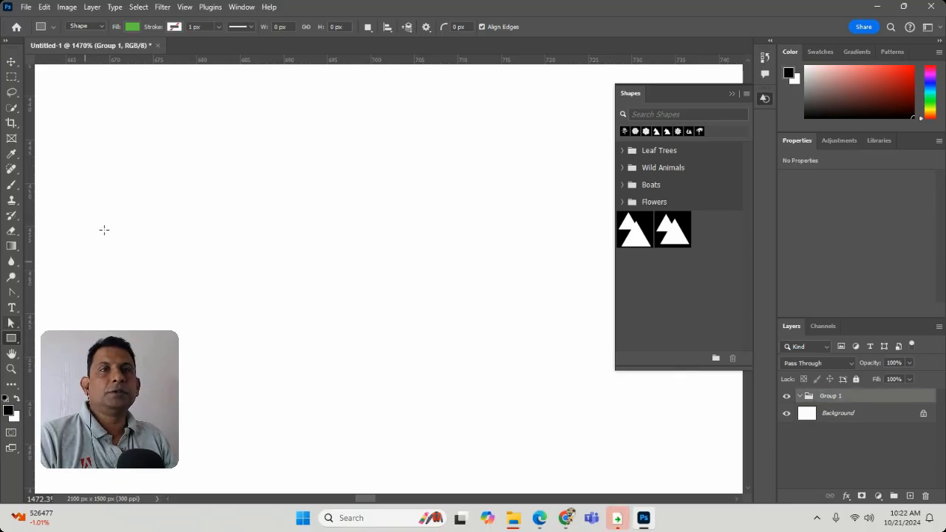
drag(180, 209, 475, 356)
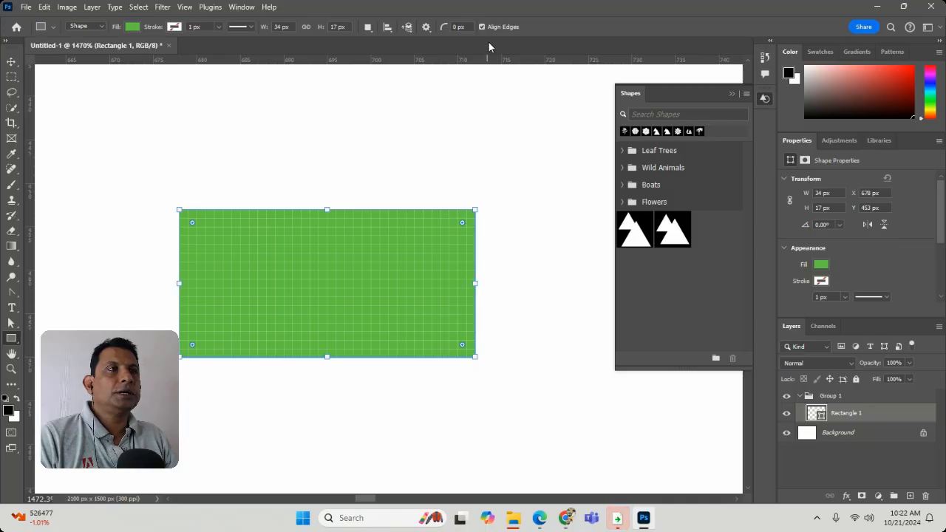
Step: Inspect the rectangle's edges against the pixel grid up close and delete the rectangle
click(11, 369)
drag(423, 216, 426, 296)
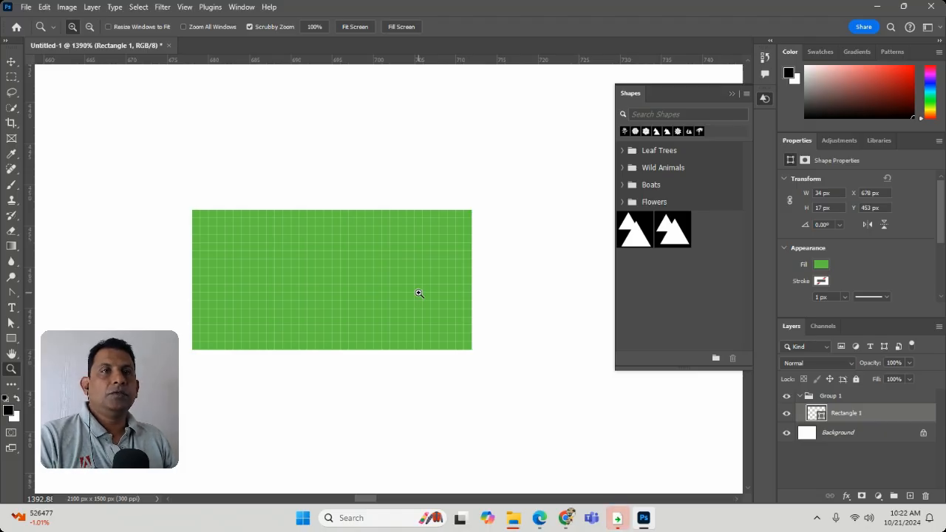
click(11, 61)
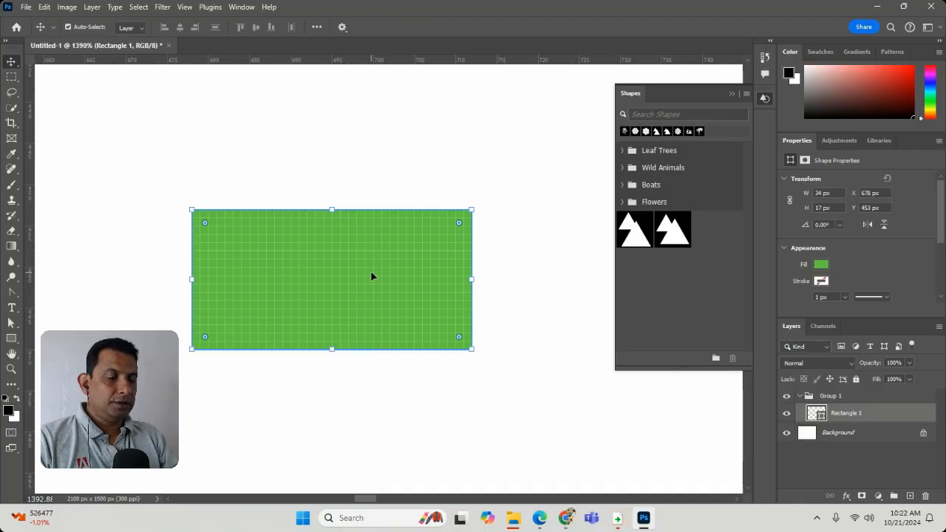
key(Delete)
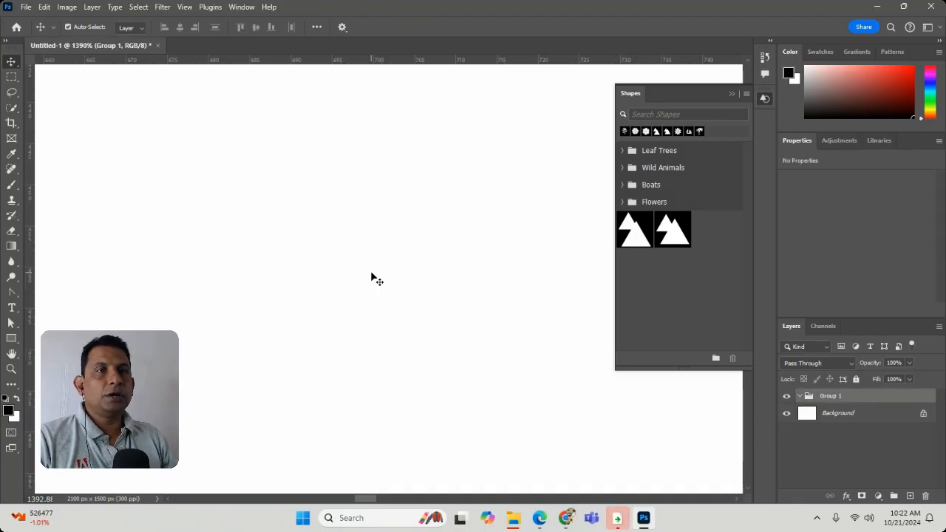
Step: Draw three squares of about 30, 25 and 23 px on one shape layer, the third overlapping the other two
click(11, 340)
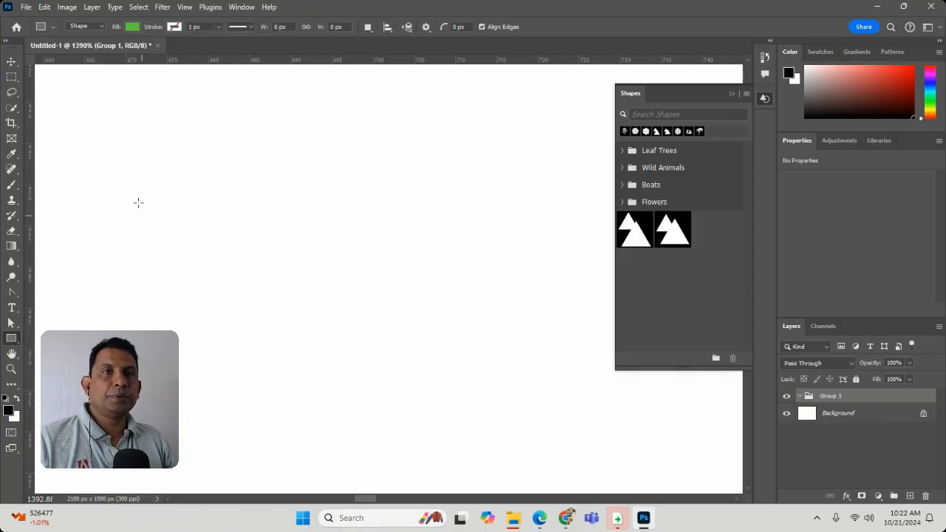
drag(123, 133, 409, 382)
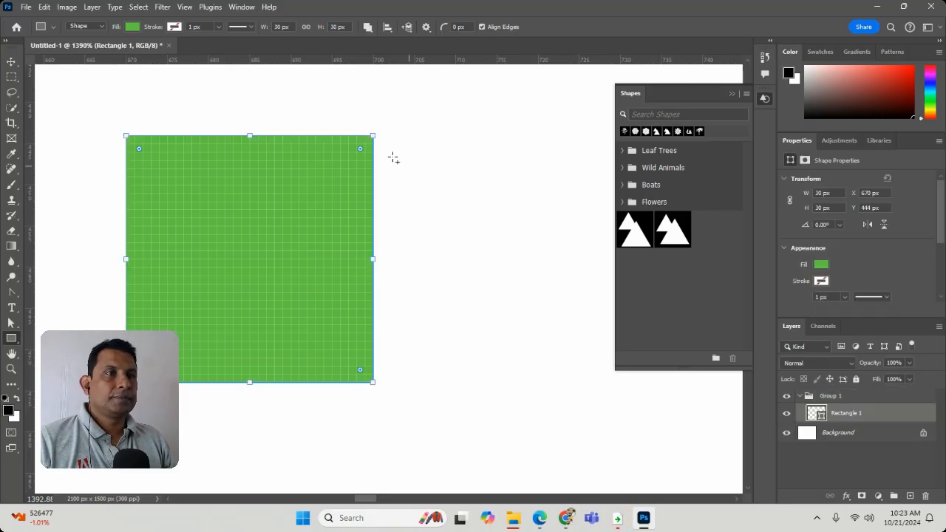
drag(414, 143, 614, 349)
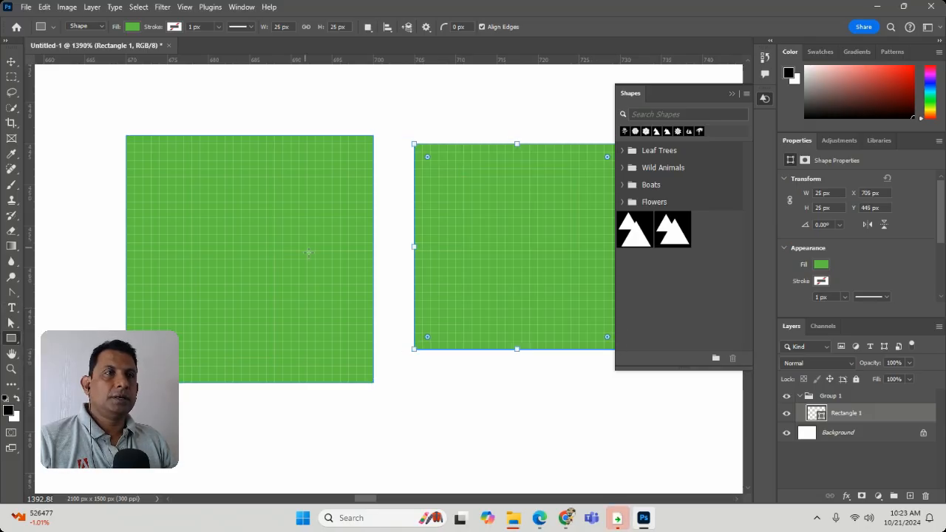
drag(275, 102, 464, 292)
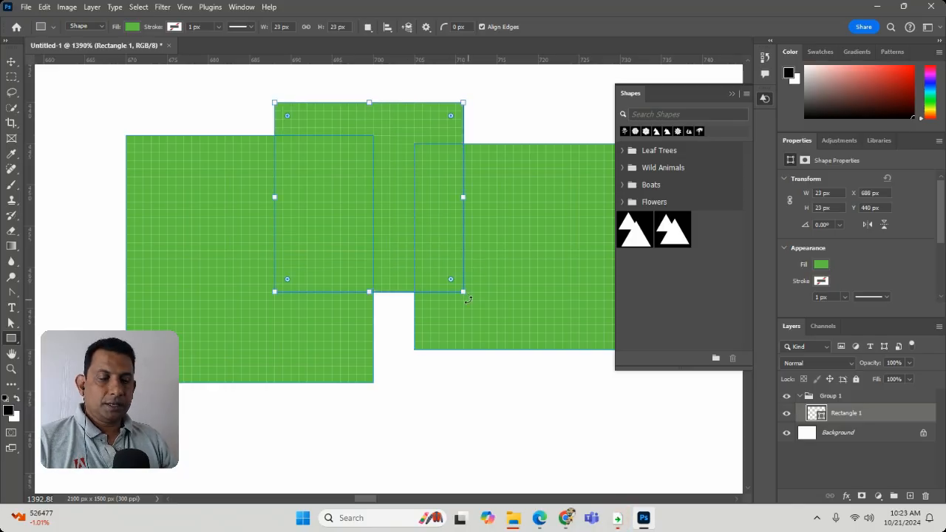
Step: Delete the overlapping third square, accepting the conversion to a regular path, and select the shape layer holding the other two squares
click(468, 300)
click(435, 196)
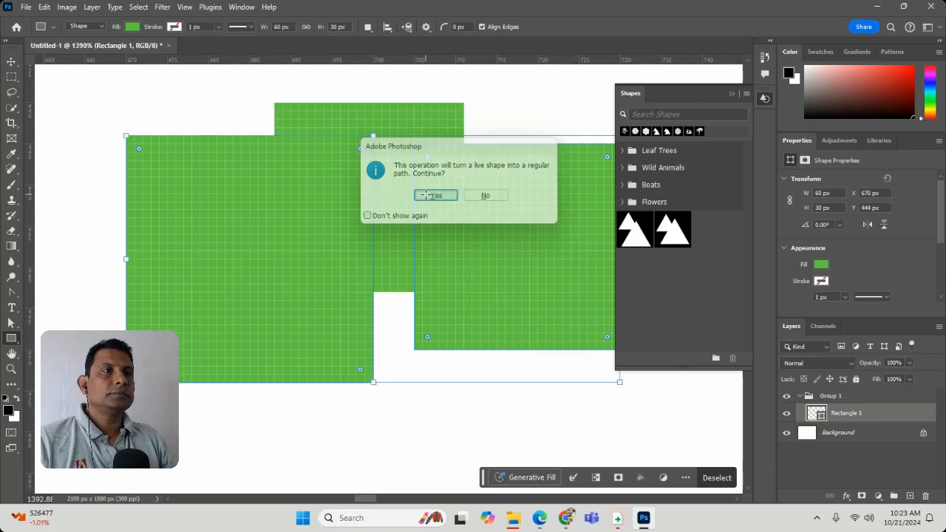
click(10, 64)
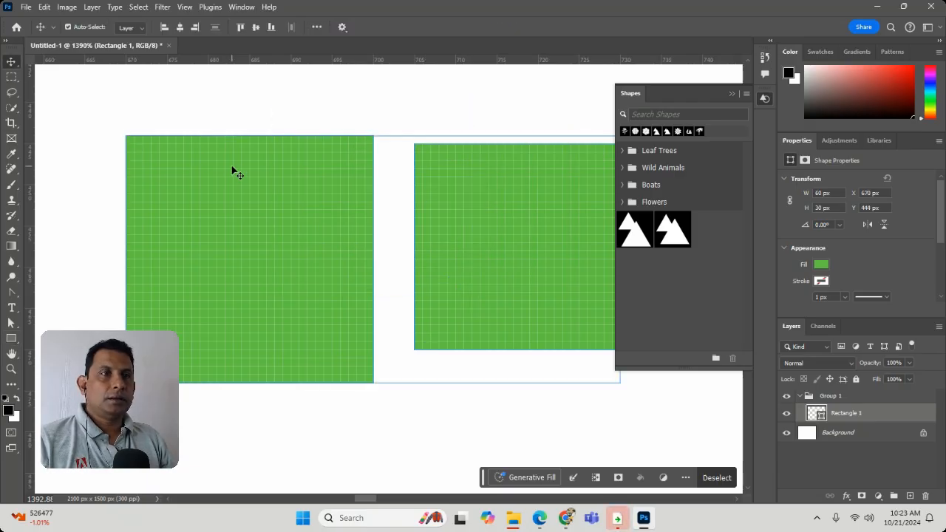
click(200, 156)
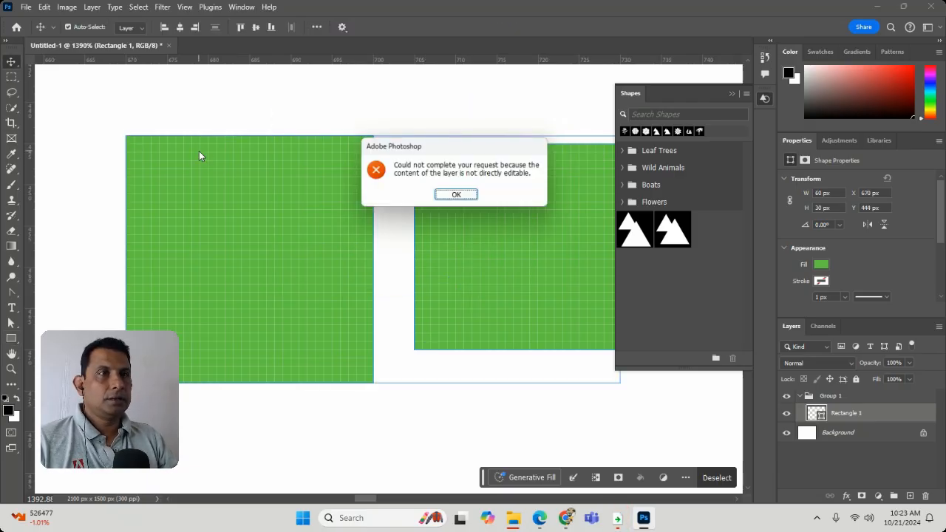
click(455, 195)
click(423, 174)
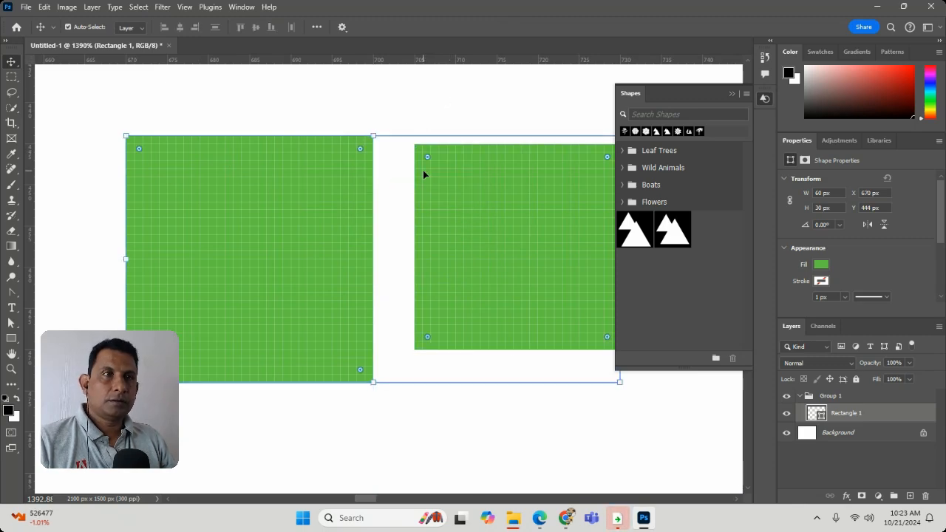
Step: Delete the shape layer with the two squares and create a 300 by 300 px square with the Rectangle tool
key(Delete)
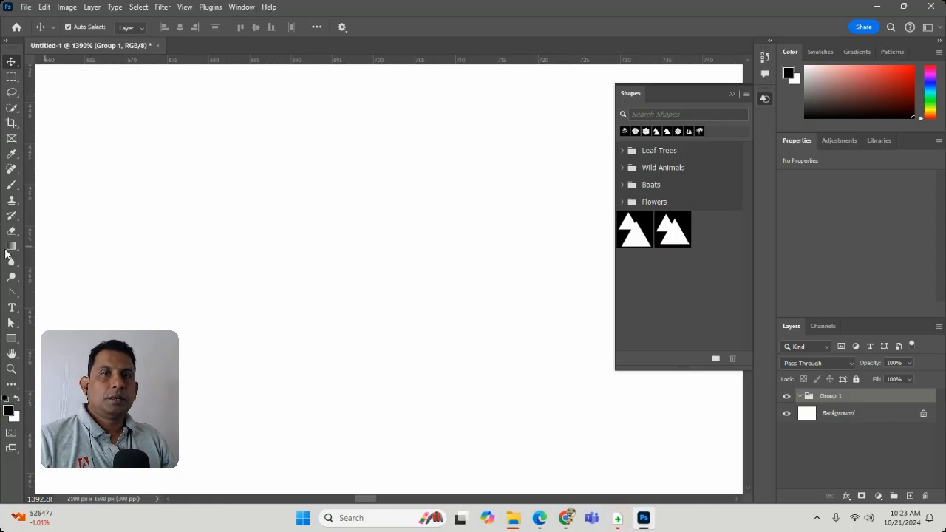
click(11, 338)
click(362, 218)
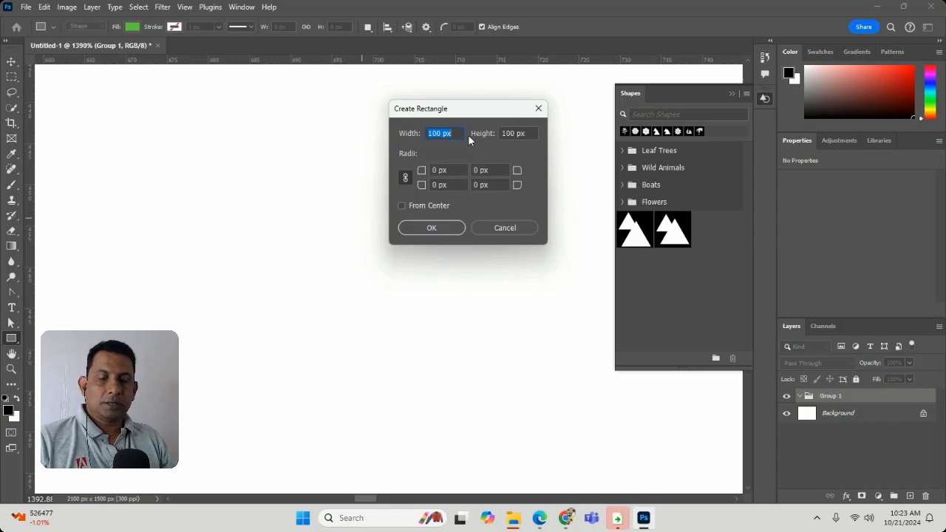
text(300)
key(Tab)
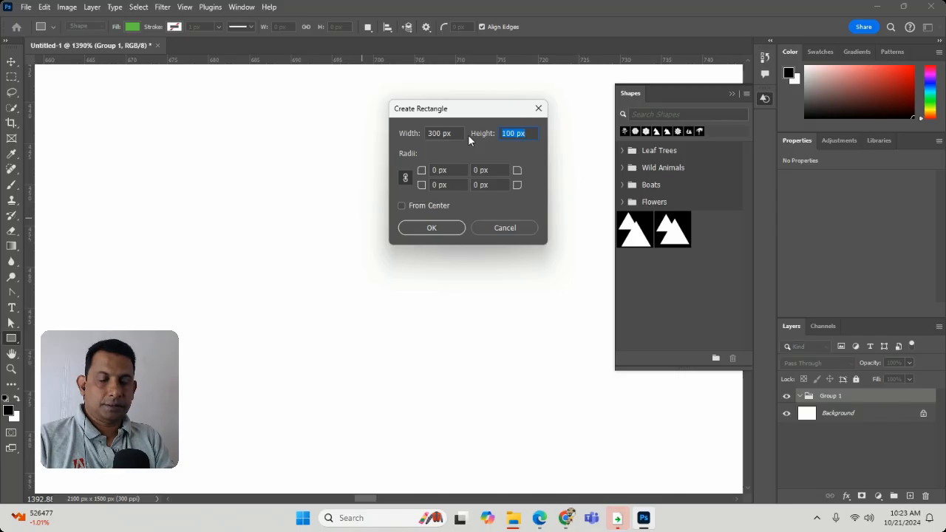
text(300)
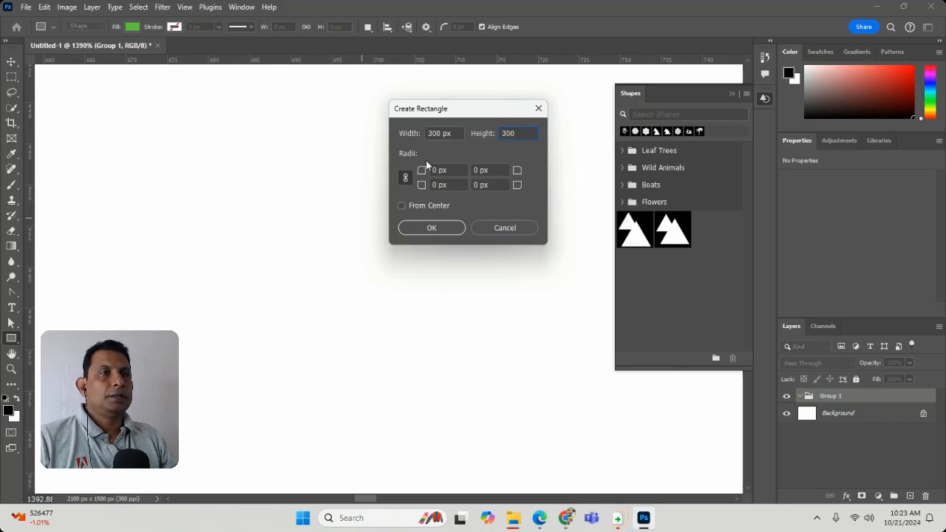
click(433, 229)
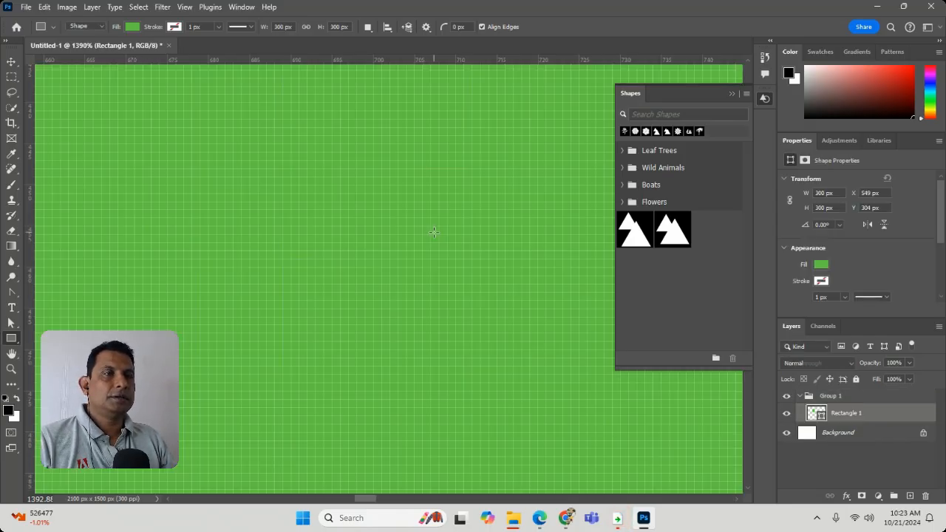
key(ctrl+minus)
key(ctrl+minus)
key(ctrl+minus)
key(ctrl+minus)
key(ctrl+minus)
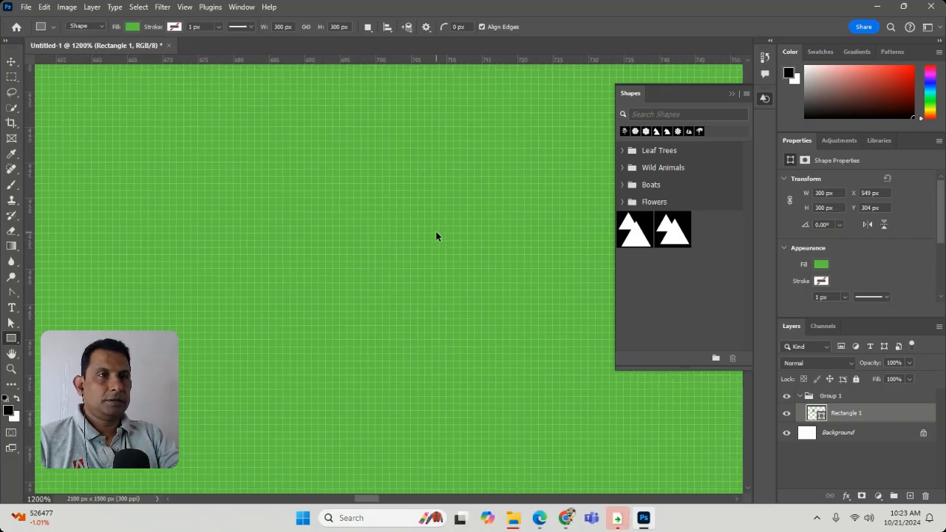
key(ctrl+minus)
key(ctrl+minus)
key(ctrl+minus)
key(ctrl+minus)
key(ctrl+minus)
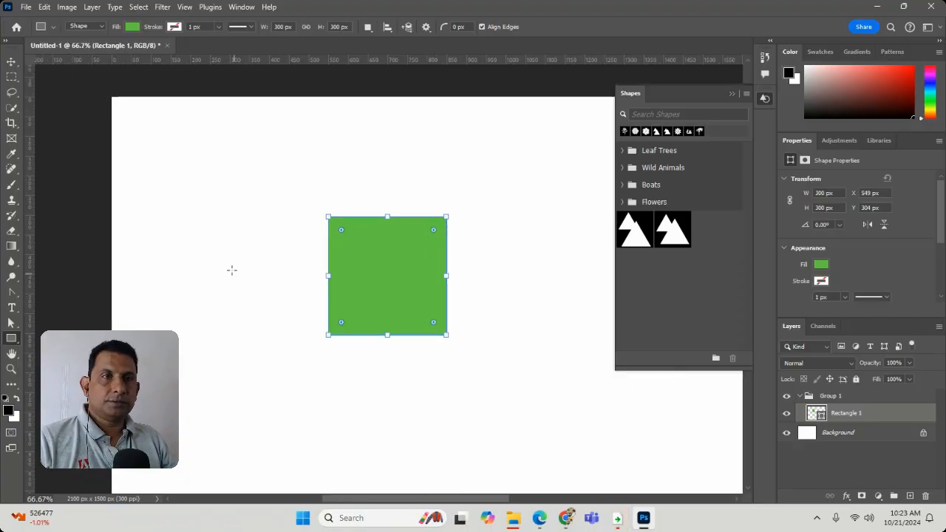
Step: Draw a square of about 210 px beside the 300 px one on the same layer and replace it with one of about 456 px
drag(231, 270, 273, 312)
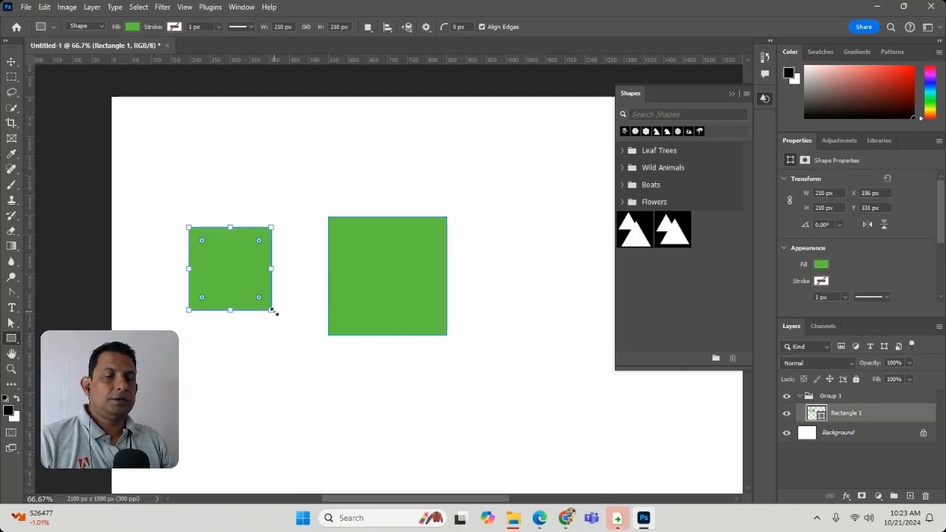
key(Delete)
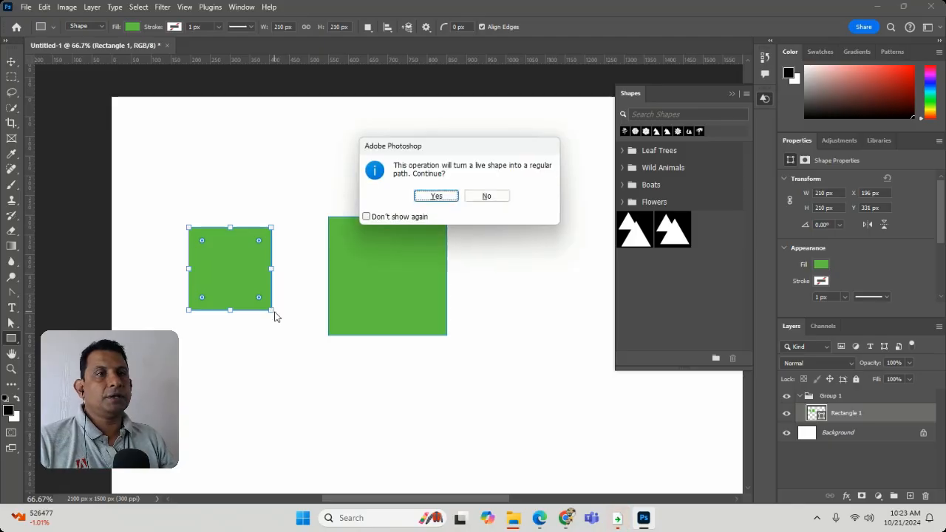
click(448, 194)
drag(219, 226, 316, 316)
key(ctrl+s)
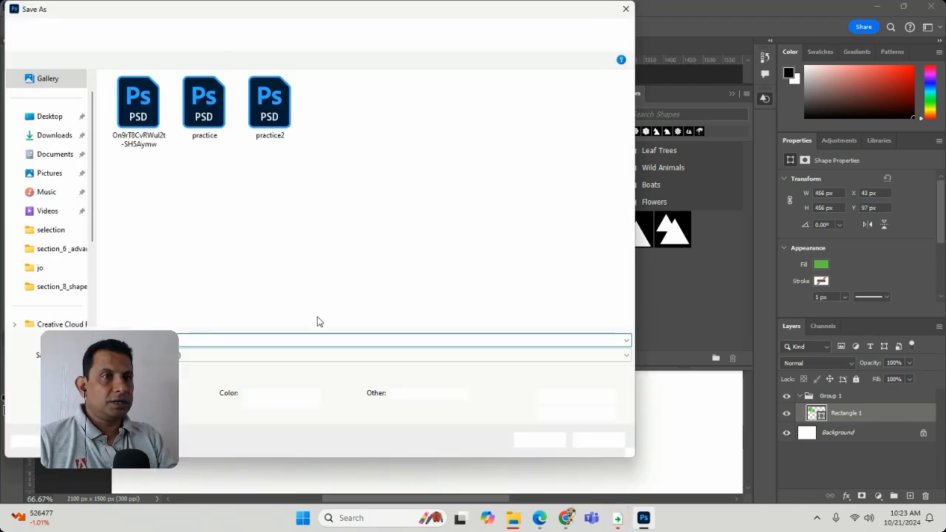
click(610, 443)
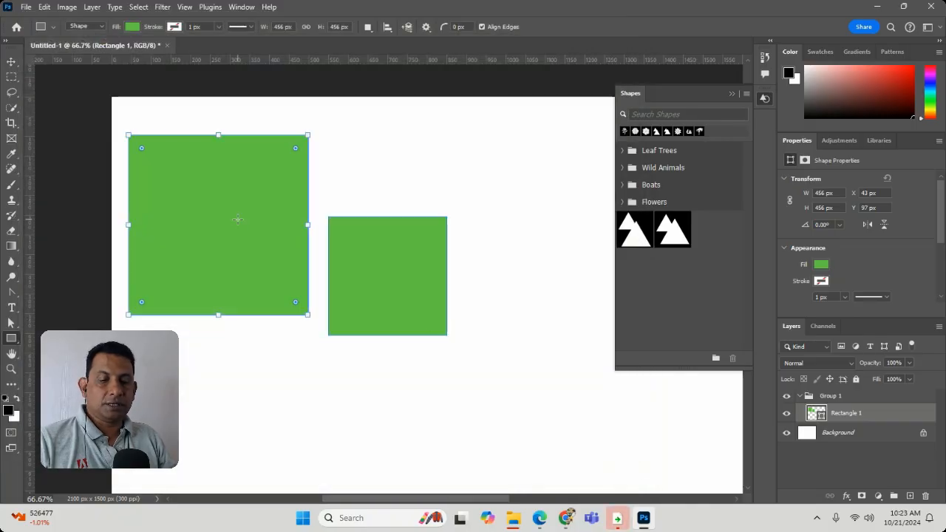
Step: Delete the 456 px square, accepting the conversion to a regular path, and clear the remaining 300 px square from the canvas
key(ctrl+a)
key(Delete)
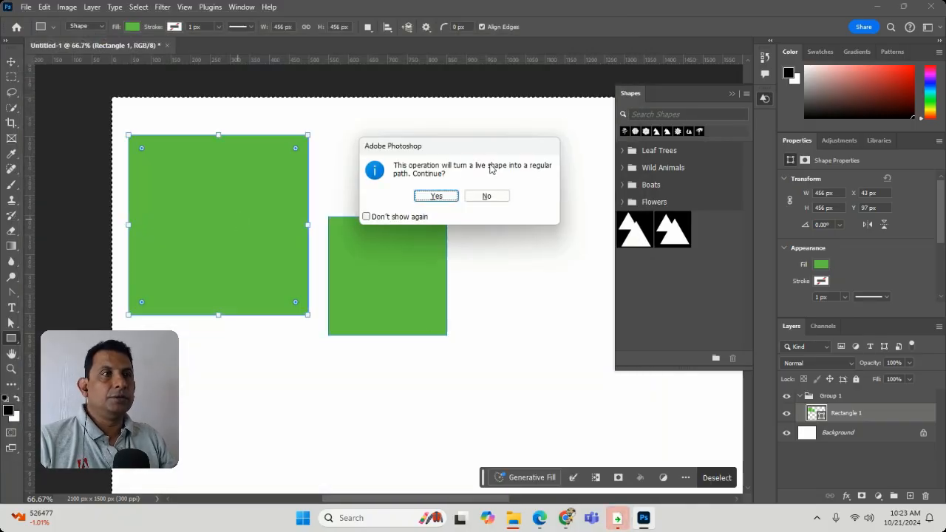
click(435, 196)
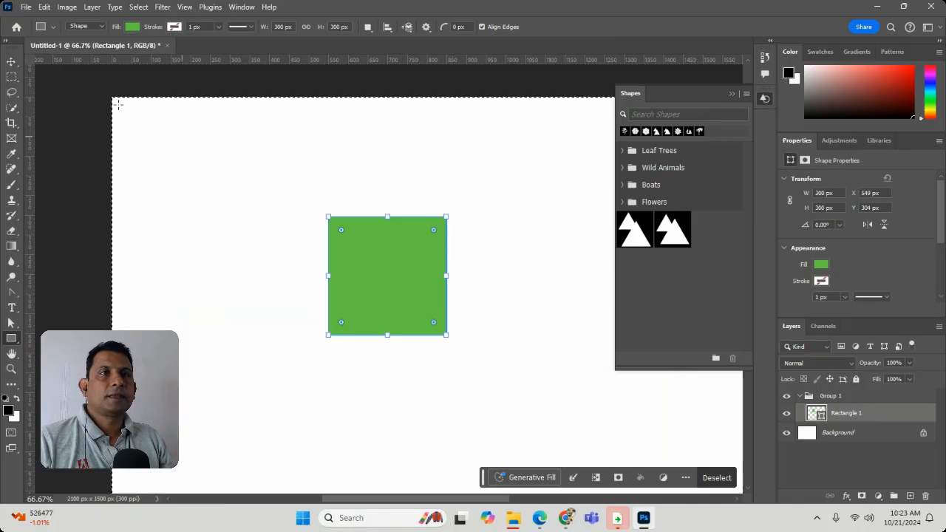
key(ctrl+d)
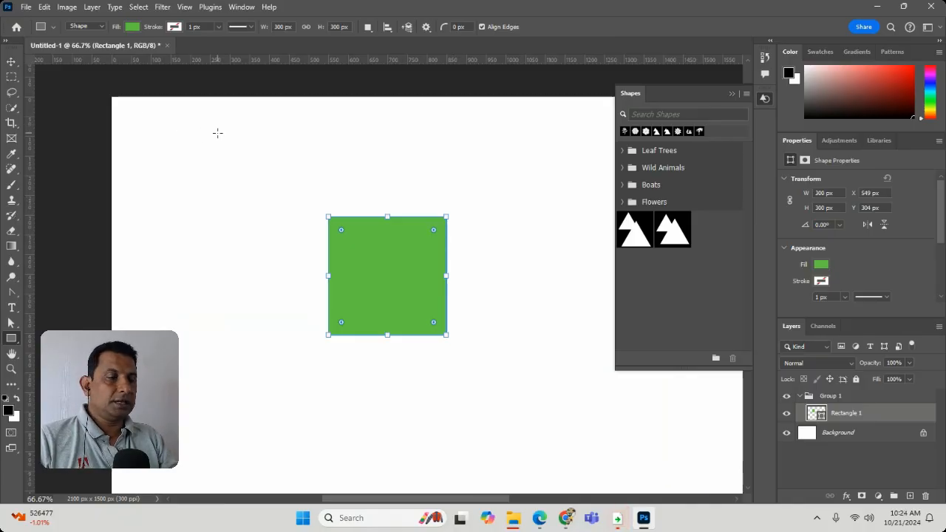
key(Delete)
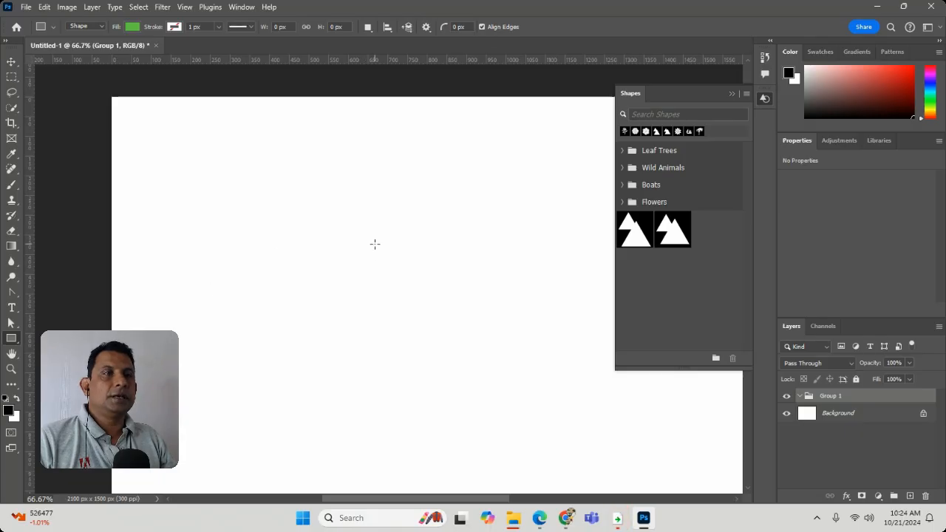
Step: Create a 100 by 100 px square with From Center turned off and a freehand wide rectangle, deleting each one in turn
click(374, 244)
click(421, 207)
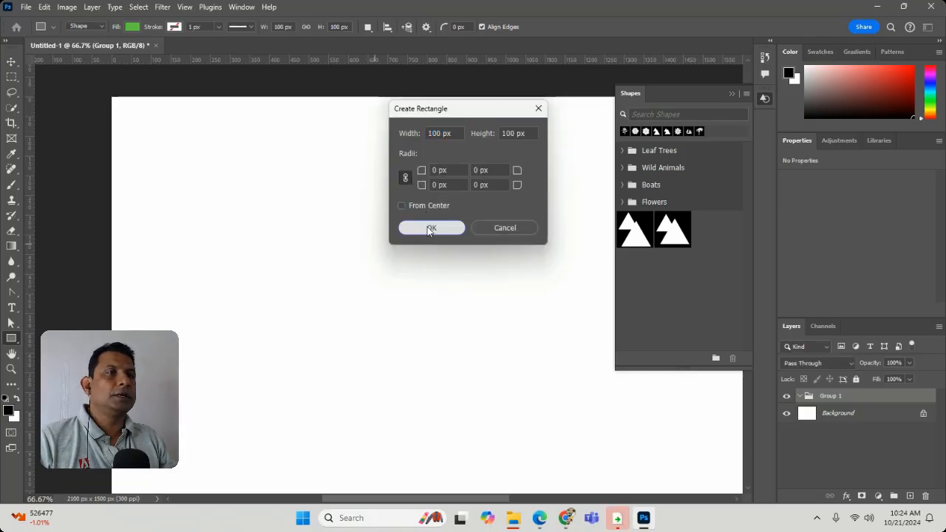
click(431, 228)
key(Delete)
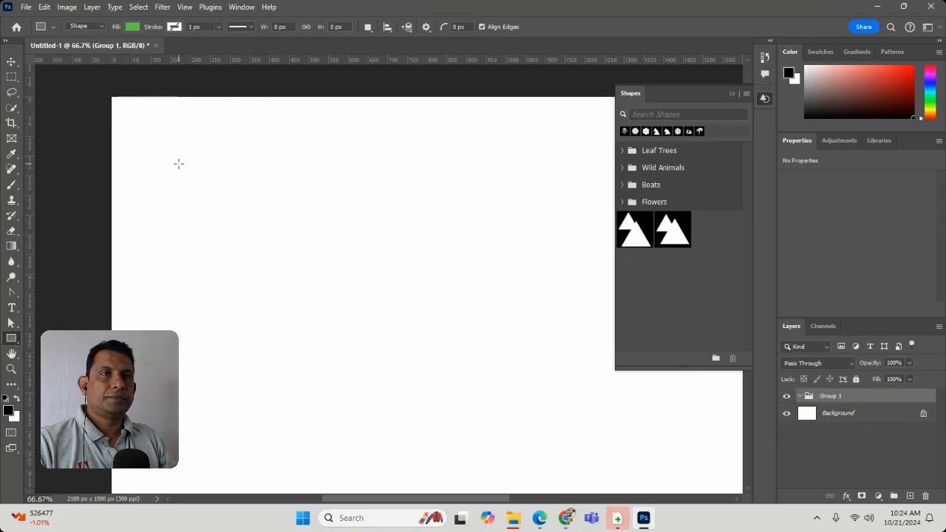
drag(155, 154, 497, 239)
key(Delete)
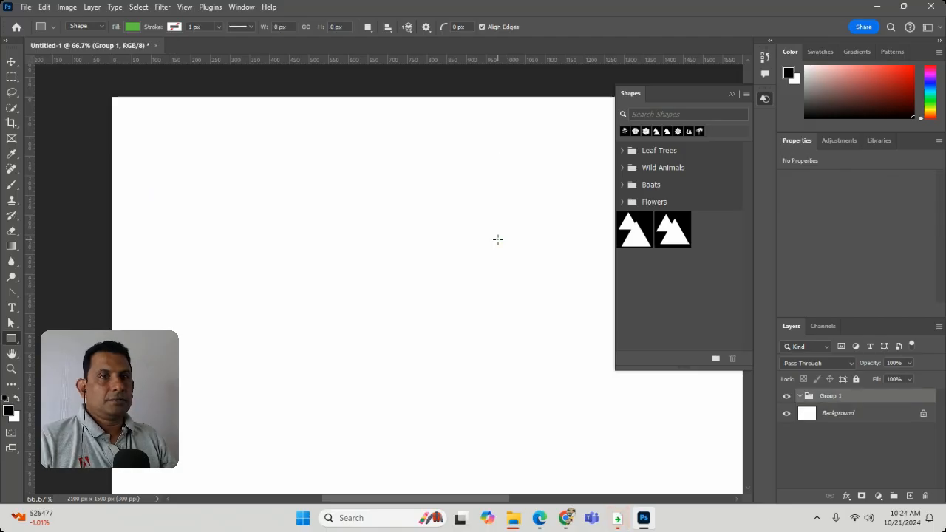
Step: Create a 100 px equilateral triangle from its center with the Triangle tool and enlarge it to about 425 by 342 px
right_click(11, 339)
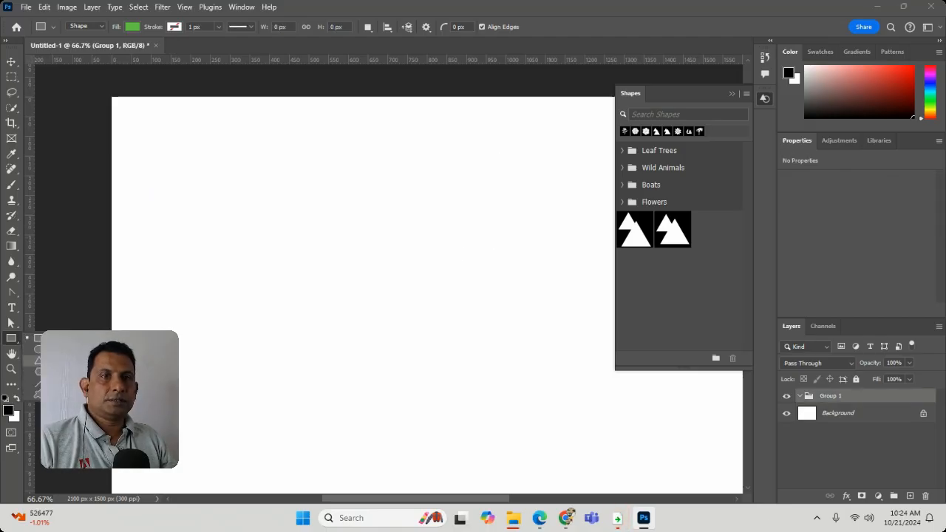
click(55, 360)
click(385, 267)
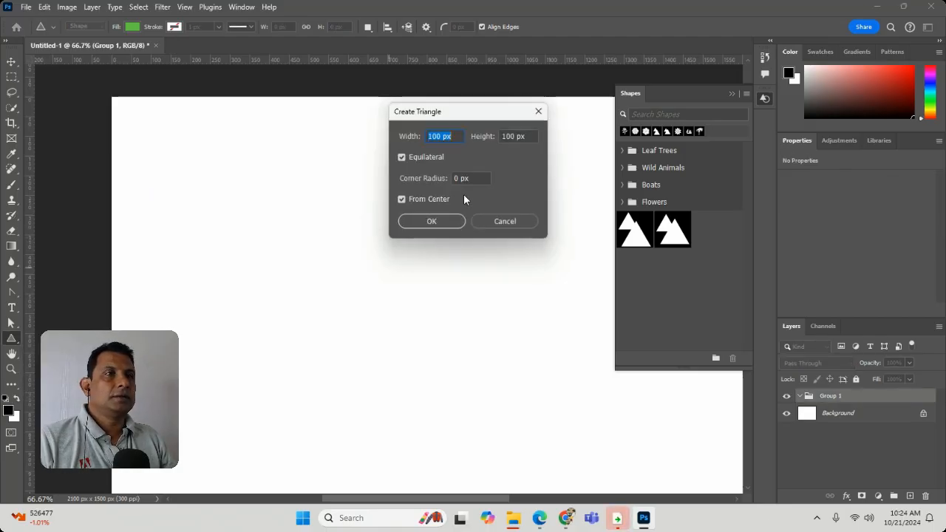
click(450, 220)
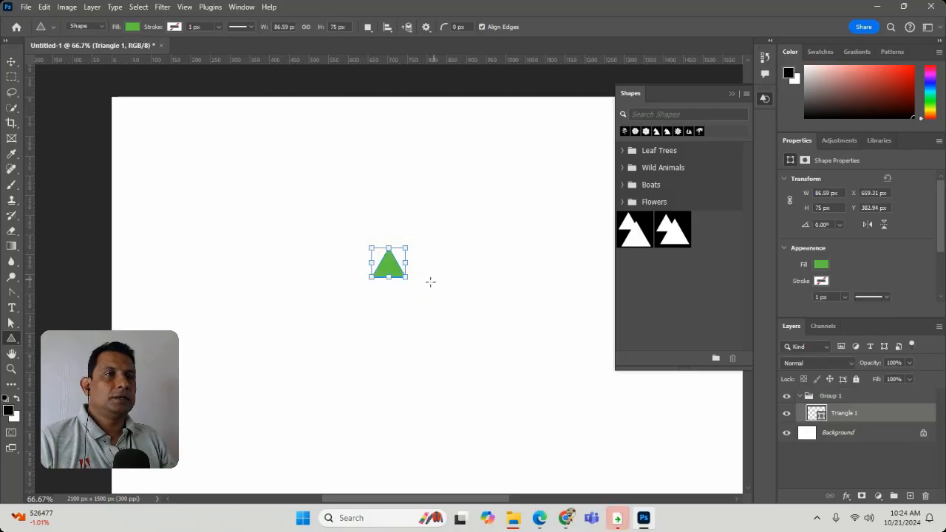
drag(409, 282, 539, 382)
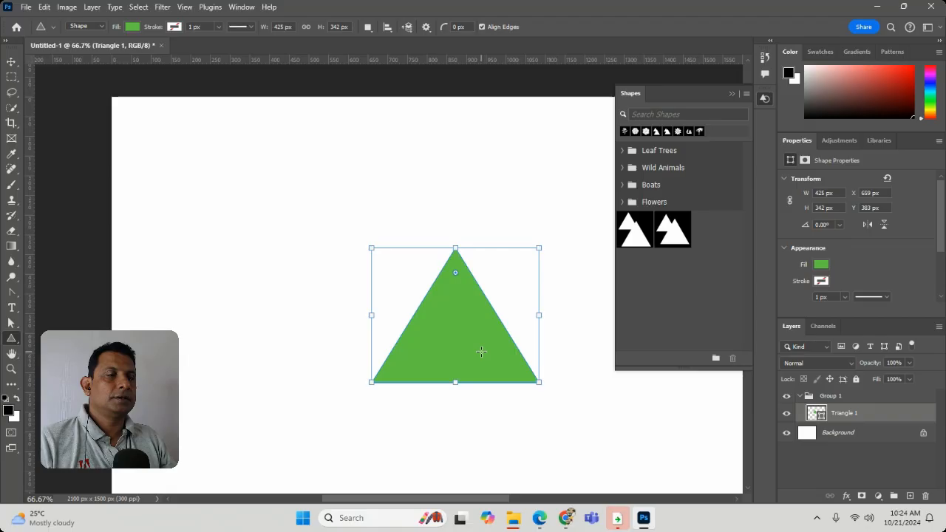
Step: Draw a second triangle of about 488 by 423 px overlapping the first, and delete both triangles together
drag(376, 281, 324, 240)
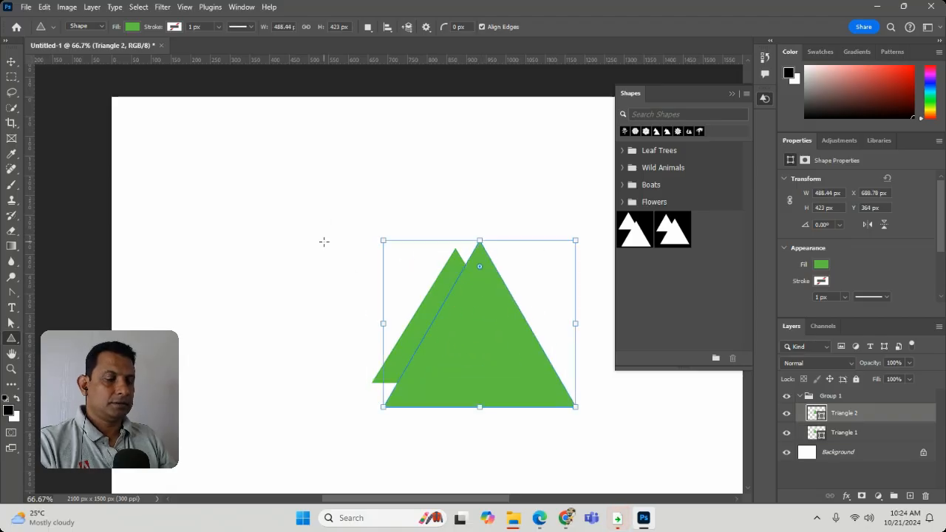
click(12, 62)
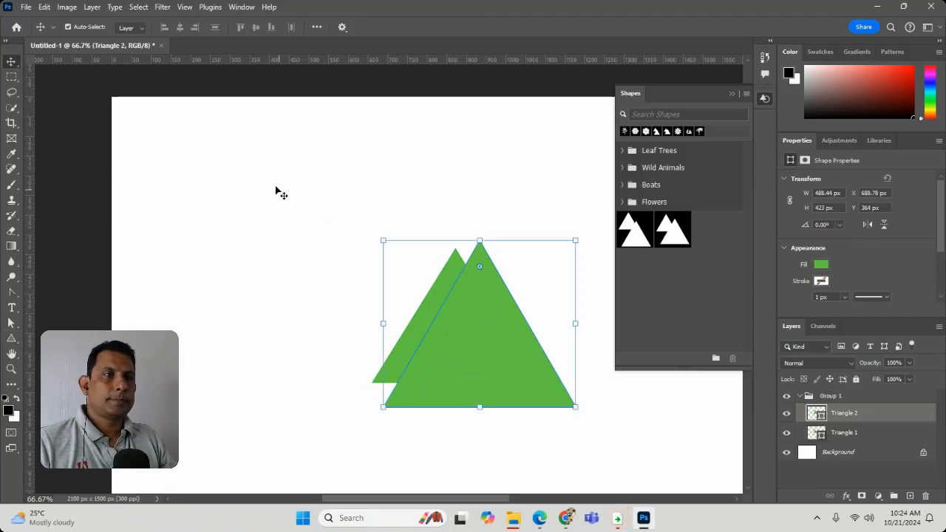
drag(275, 186, 544, 417)
key(Delete)
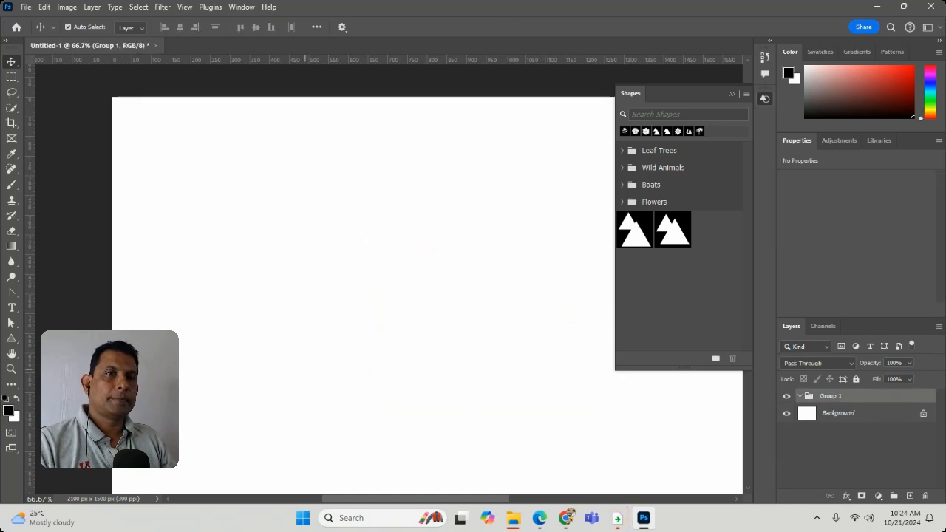
Step: Draw a triangle of about 520 by 450 px near the canvas corner and create another equilateral one with From Center turned off
click(13, 339)
drag(167, 153, 288, 268)
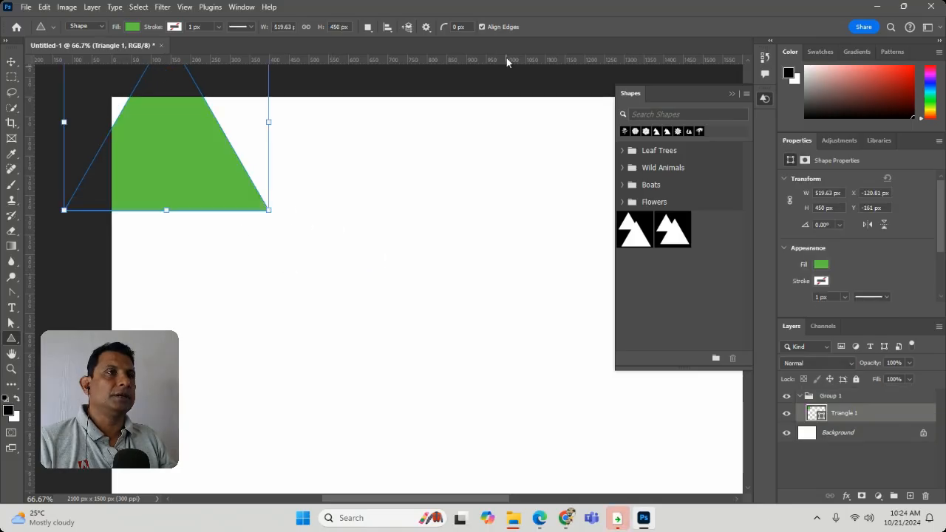
click(439, 276)
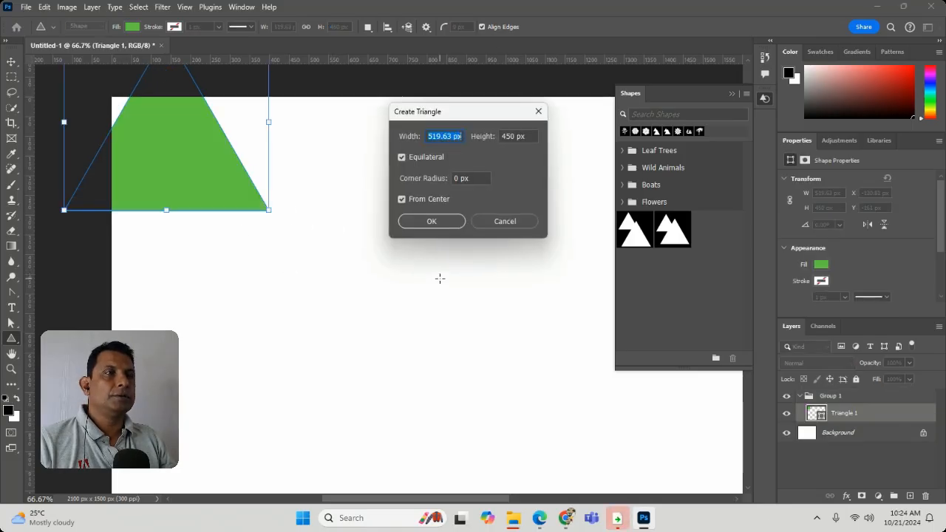
click(403, 199)
click(435, 224)
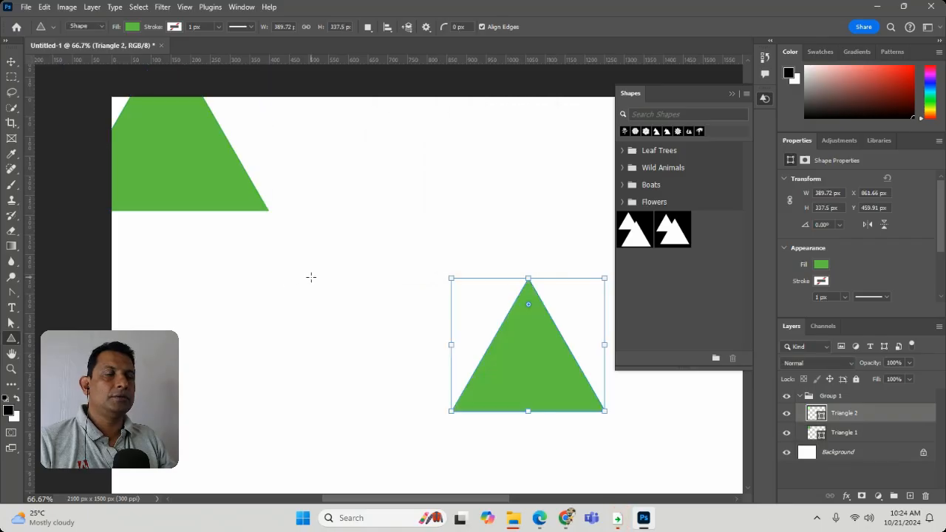
Step: Delete both triangles, draw a single triangle of about 405 by 351 px and remove it as well
key(Delete)
key(Delete)
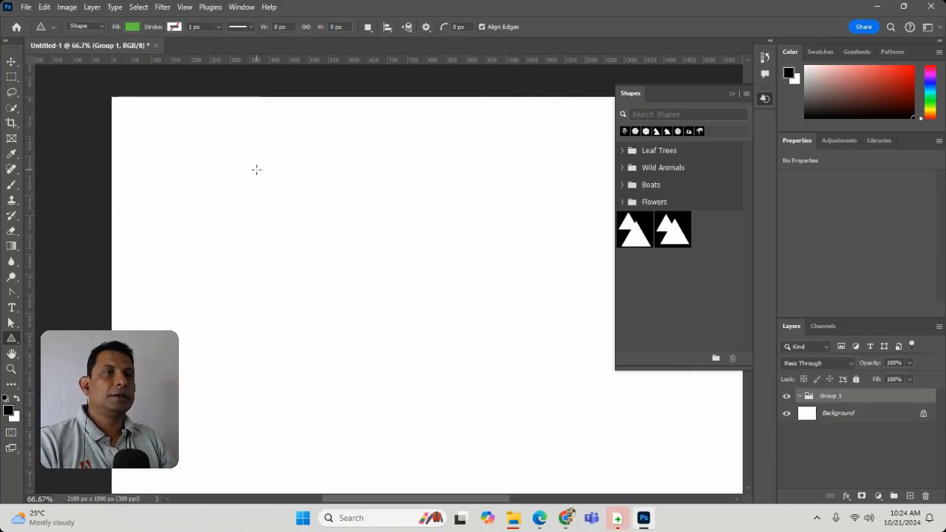
drag(264, 171, 441, 384)
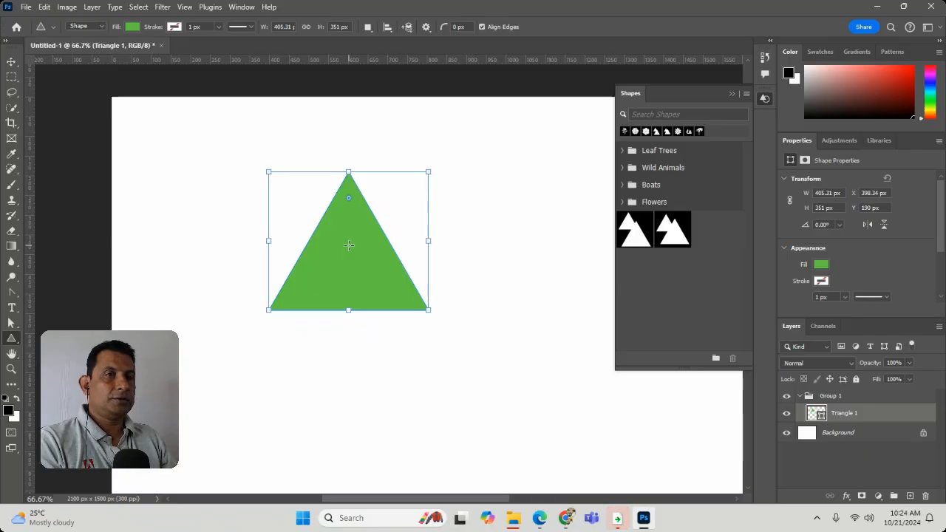
key(Delete)
Step: Draw a rectangle of about 733 by 250 px and round all four corners to about 87 px, showing their radius values
right_click(14, 343)
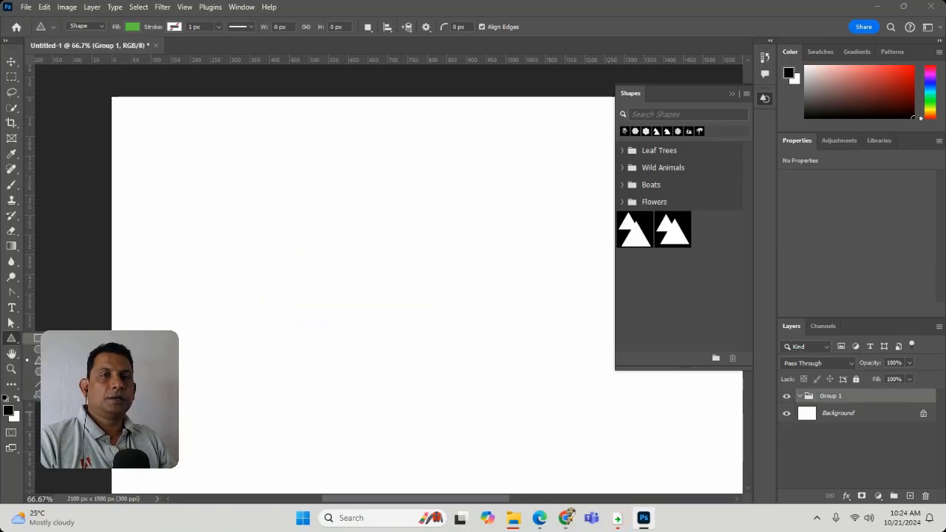
click(38, 337)
drag(190, 168, 479, 266)
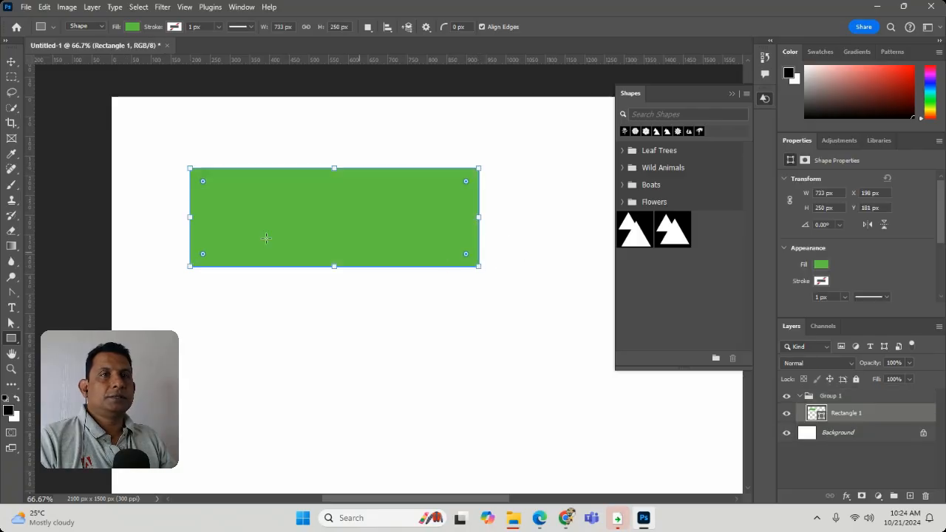
click(11, 61)
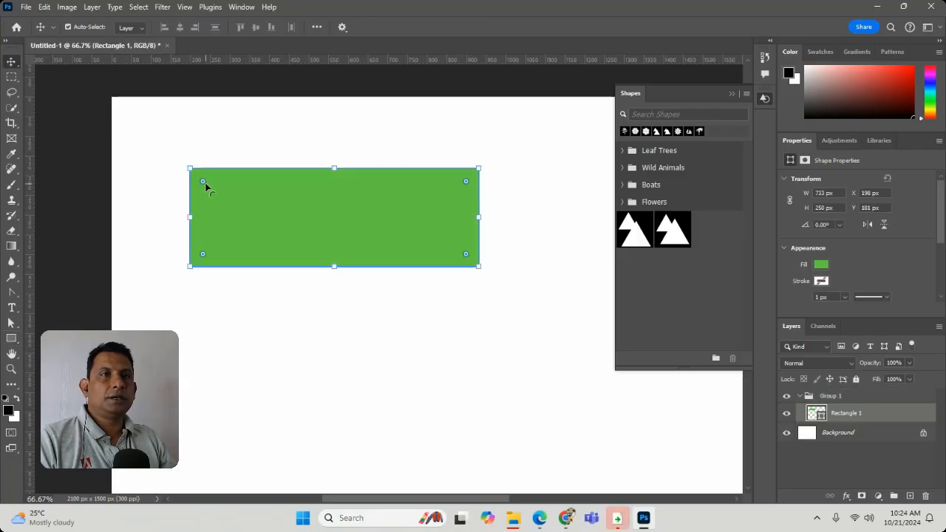
drag(204, 183, 224, 183)
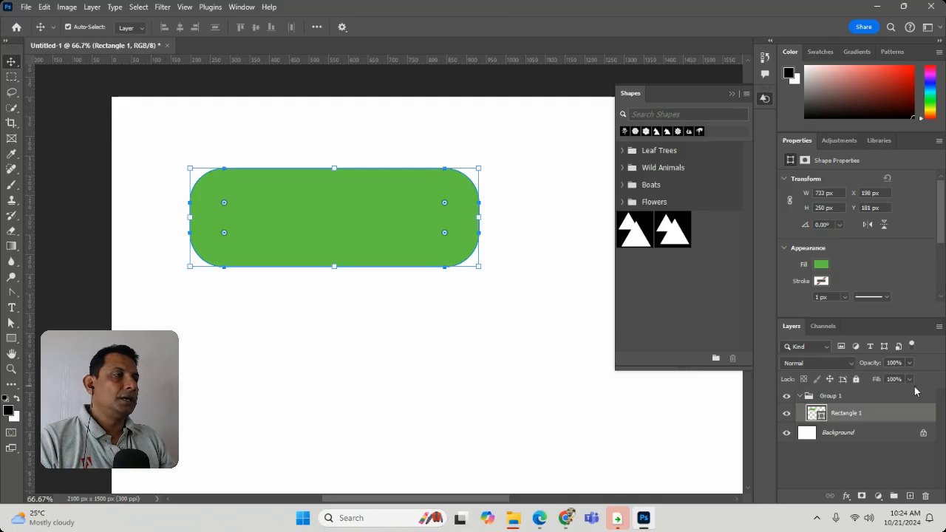
scroll(884, 267, down, 2)
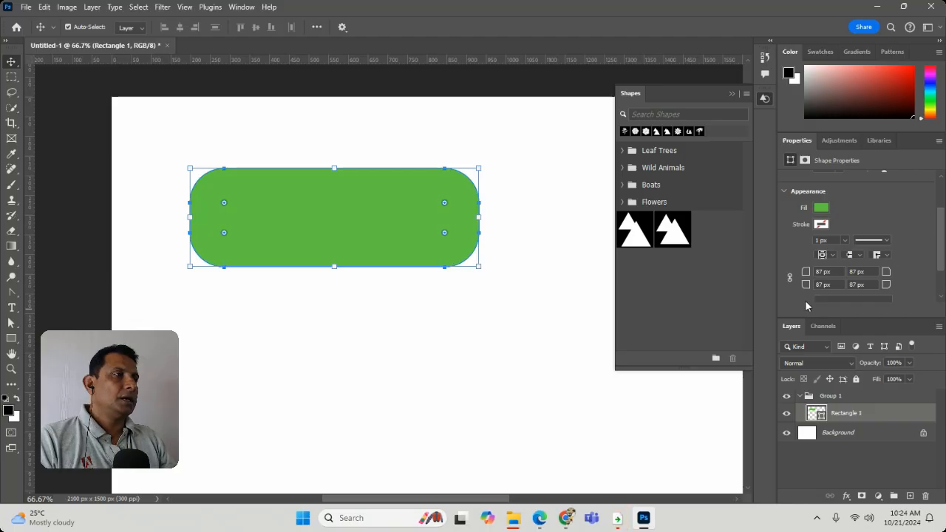
Step: Delete the rounded rectangle and draw a thin one of about 2203 by 1 px across the canvas near its upper edge
scroll(853, 257, up, 1)
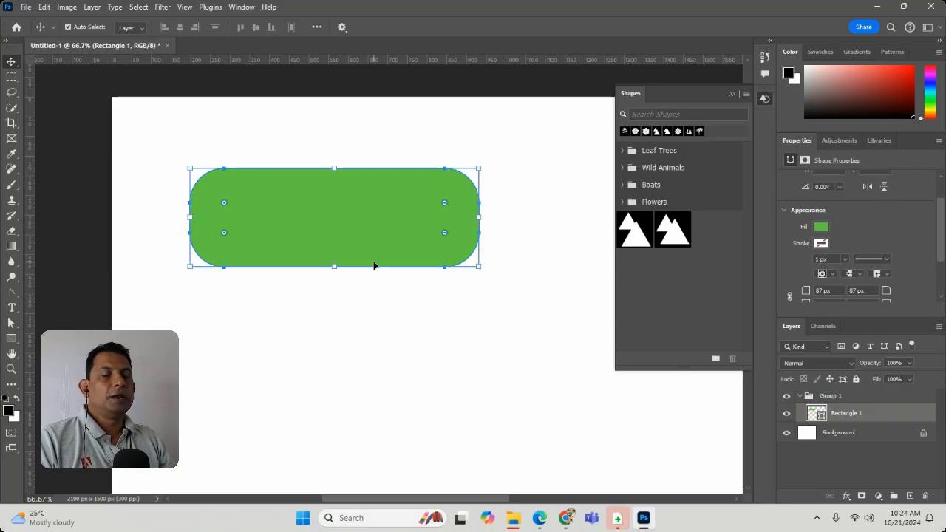
key(Delete)
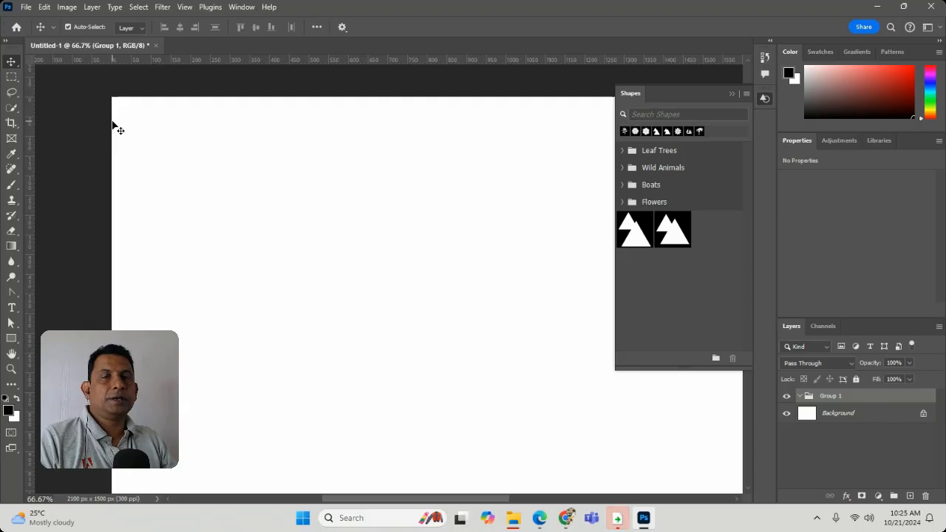
right_click(11, 338)
click(231, 57)
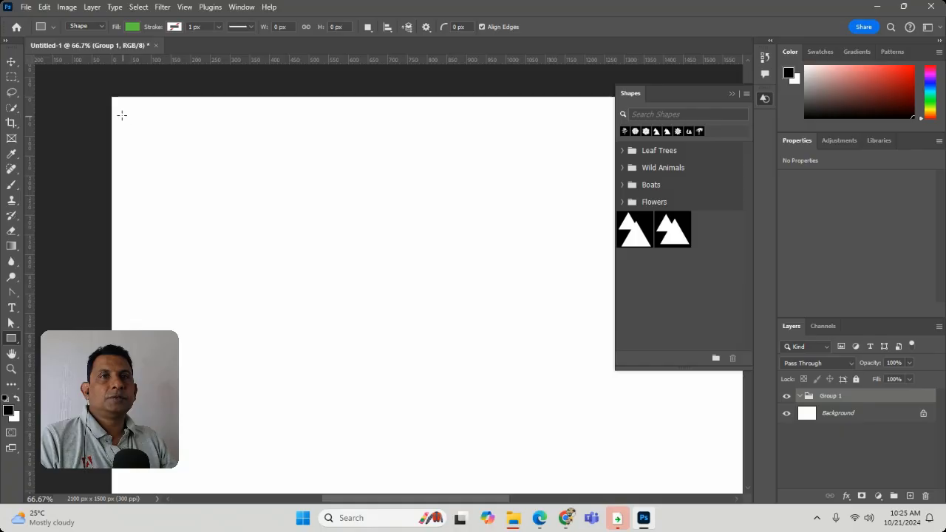
drag(122, 115, 683, 116)
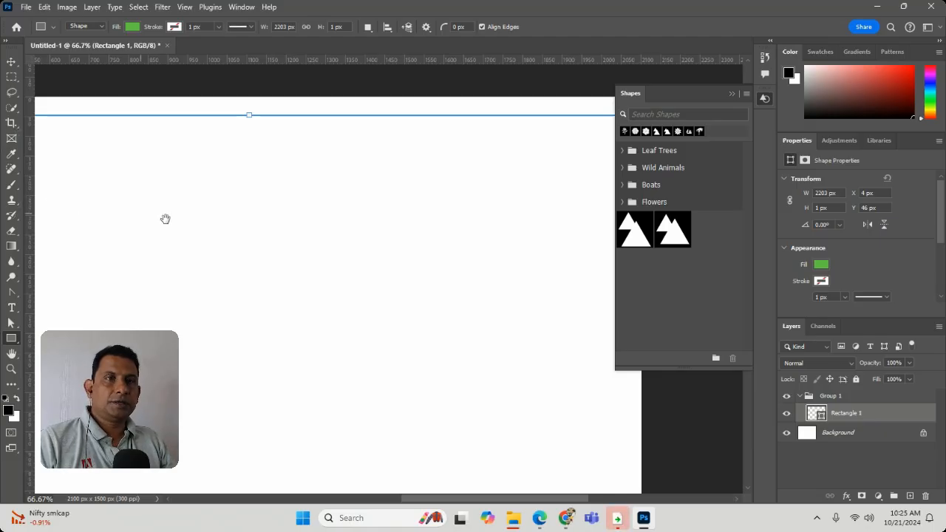
drag(264, 217, 441, 226)
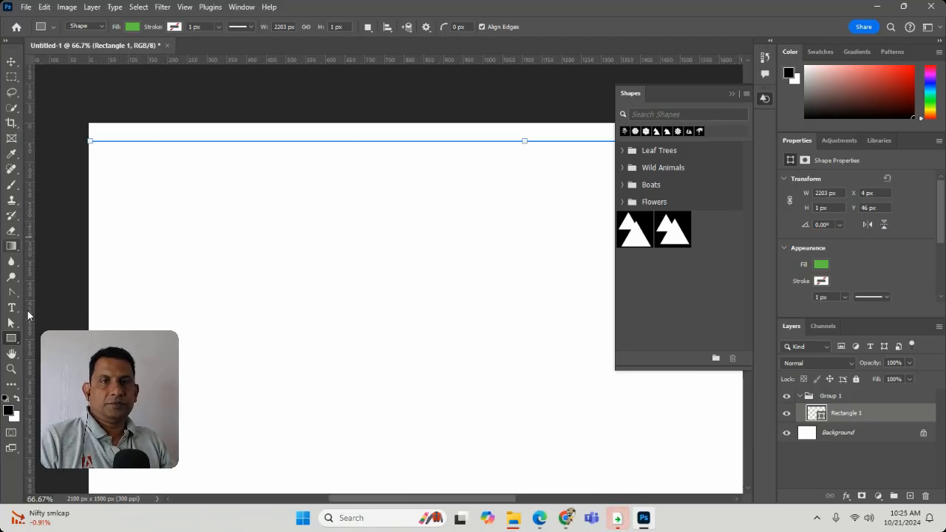
Step: Draw a second rectangle of about 379 by 70 px below the thin one and position it at X 50 px, Y 100 px
drag(105, 178, 255, 205)
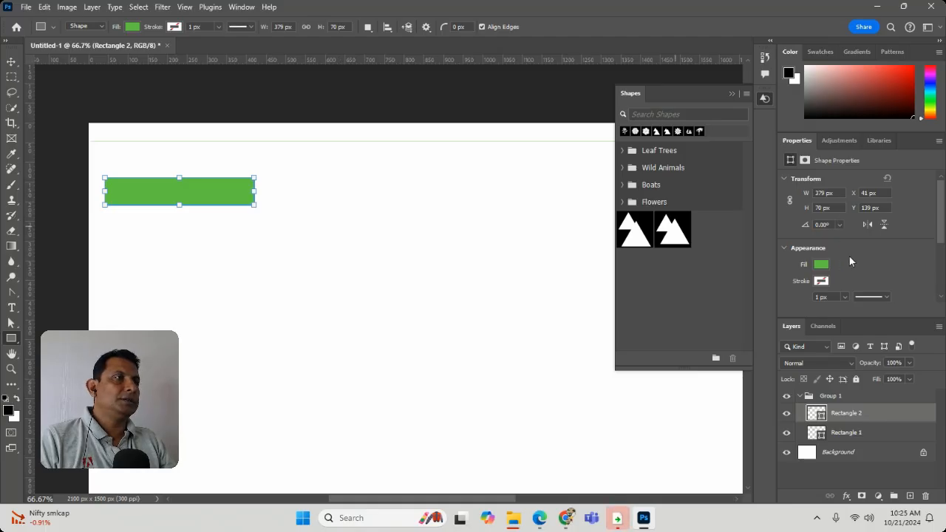
click(883, 193)
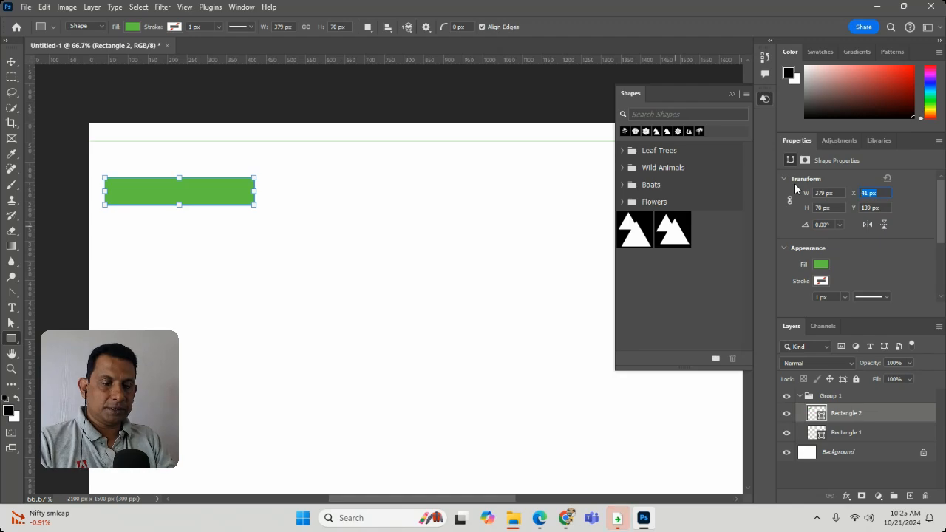
text(50)
key(Tab)
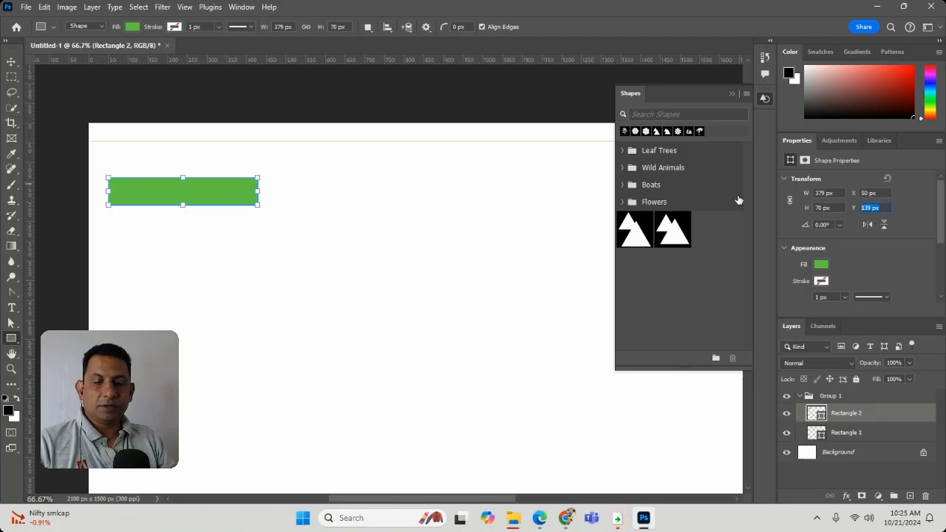
text(100)
key(Return)
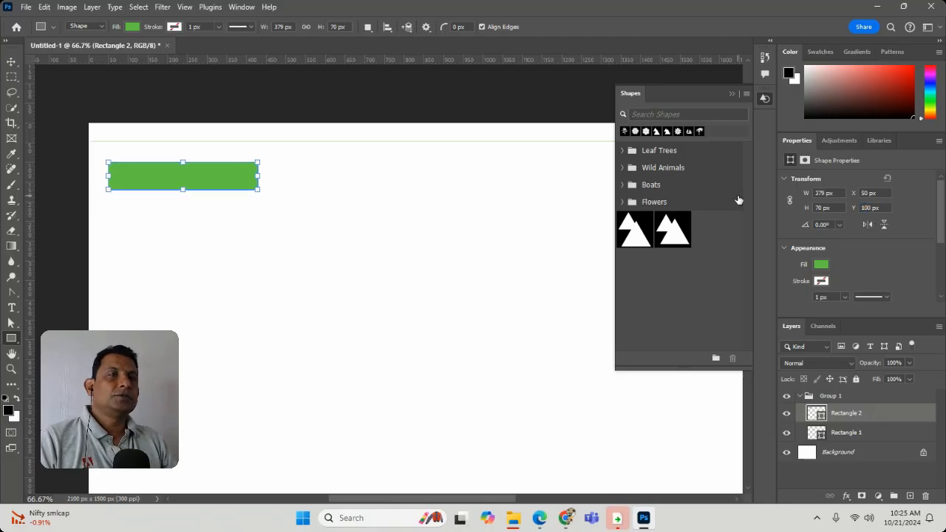
Step: Examine up close how far the second rectangle's corner sits from the canvas edges
click(17, 369)
drag(112, 129, 170, 184)
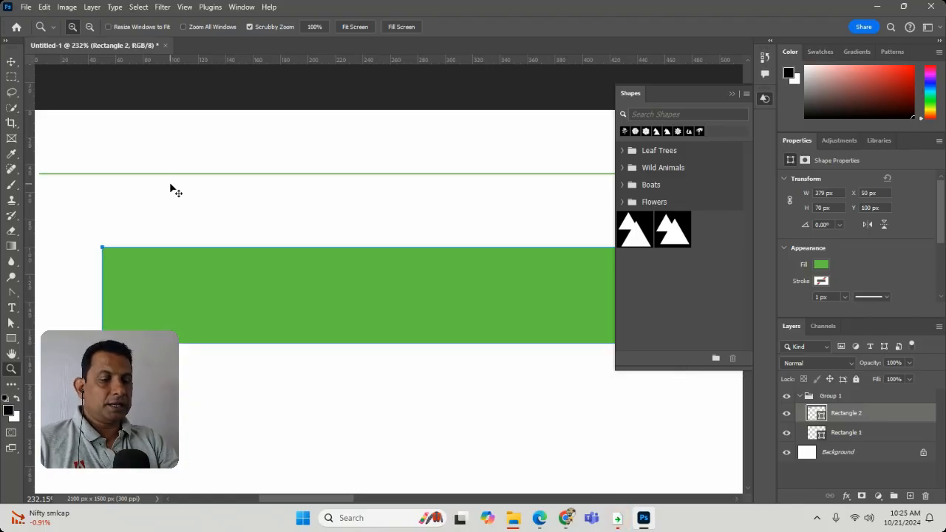
key(ctrl+minus)
key(ctrl+minus)
key(ctrl+minus)
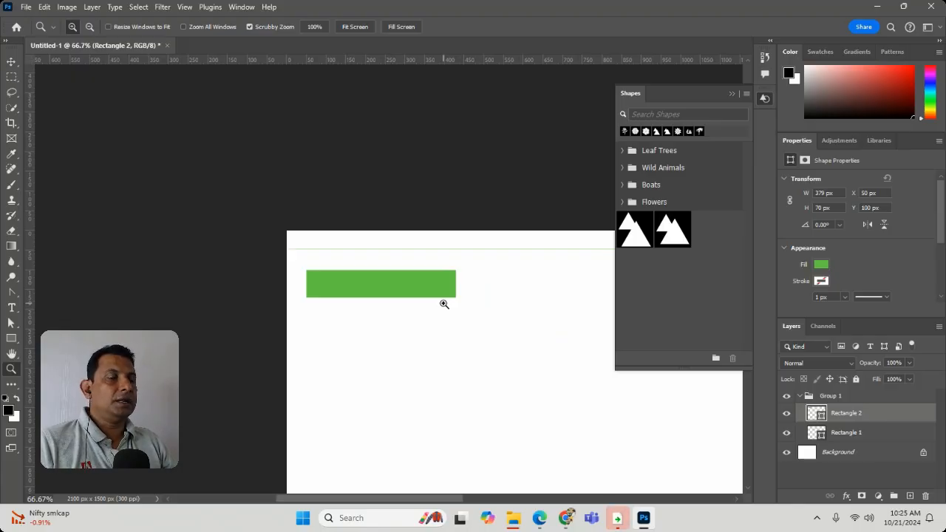
drag(435, 275, 225, 146)
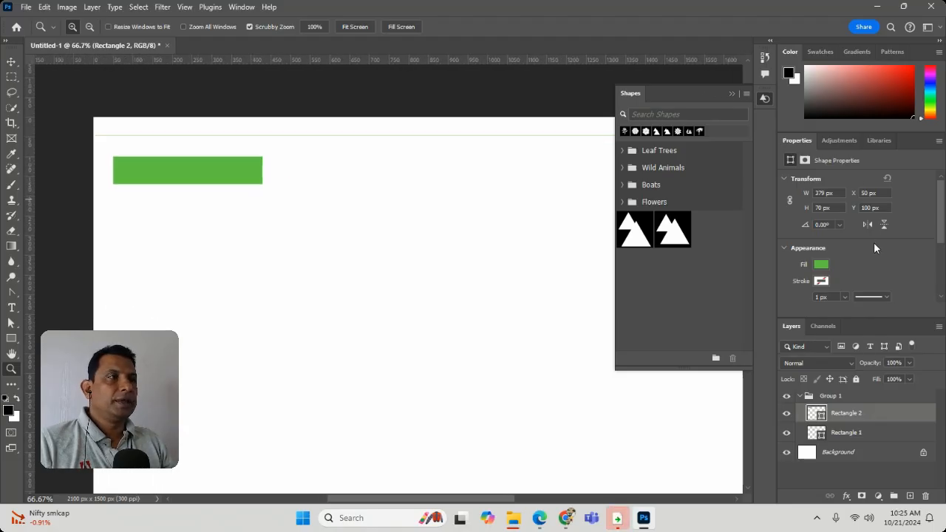
Step: Try rotating the second rectangle to -120° and to 90°, undo each rotation, and delete the rectangle
click(837, 225)
click(833, 256)
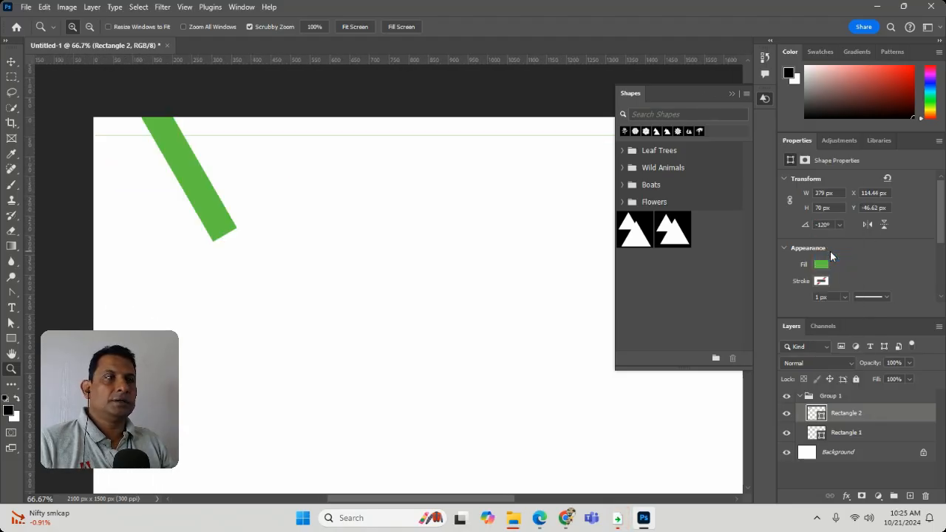
key(ctrl+z)
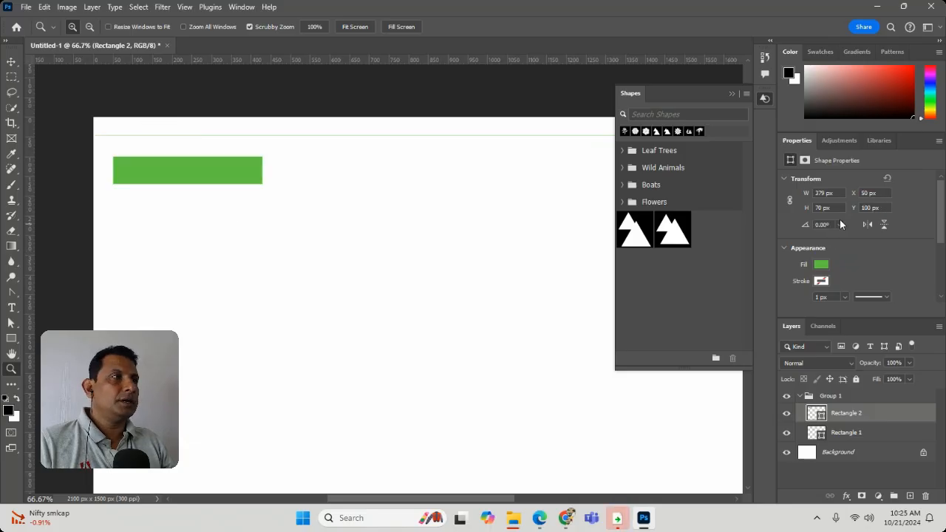
click(840, 226)
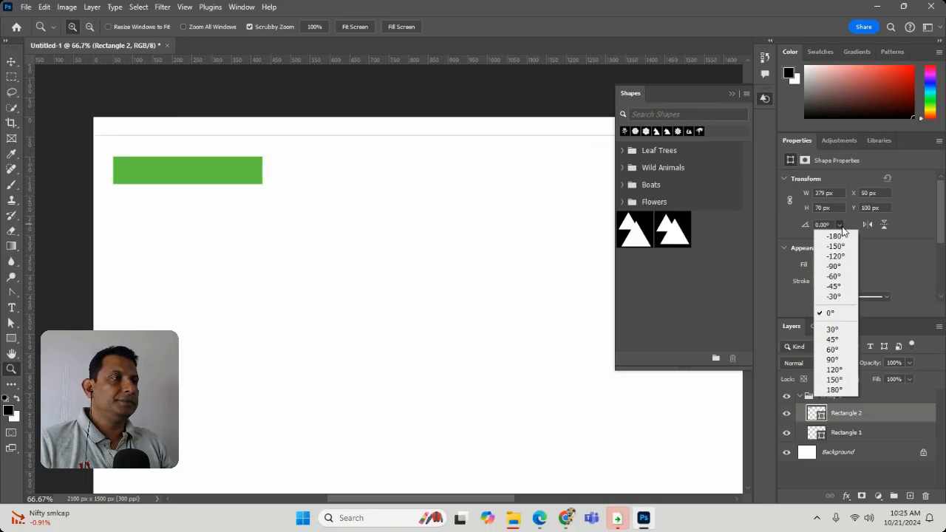
click(834, 359)
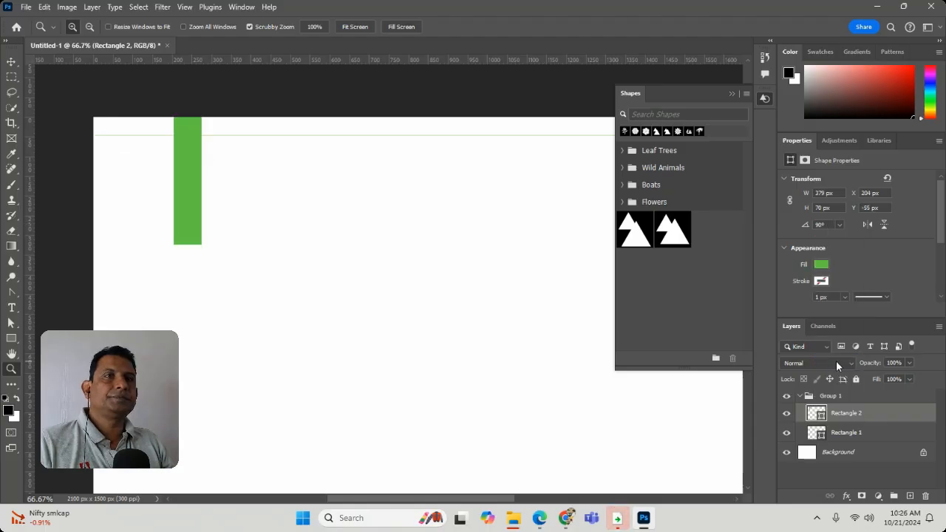
key(ctrl+z)
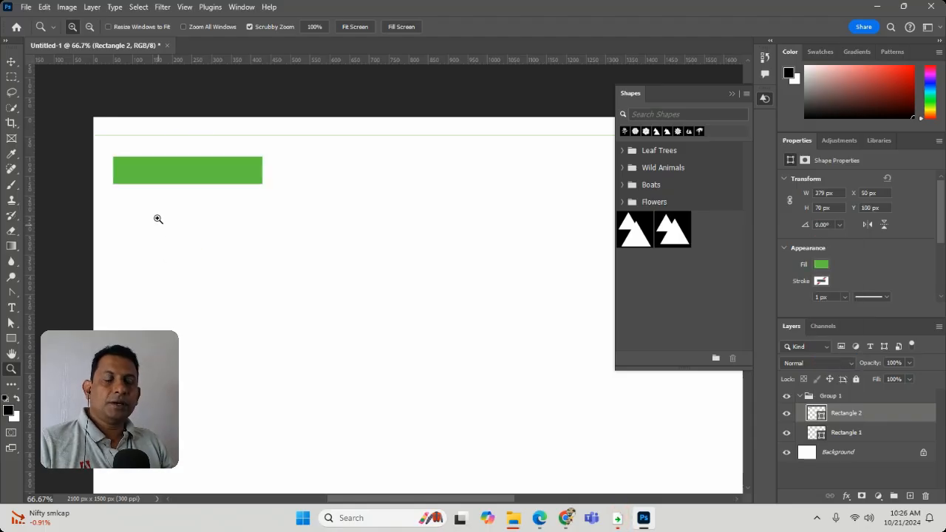
click(11, 62)
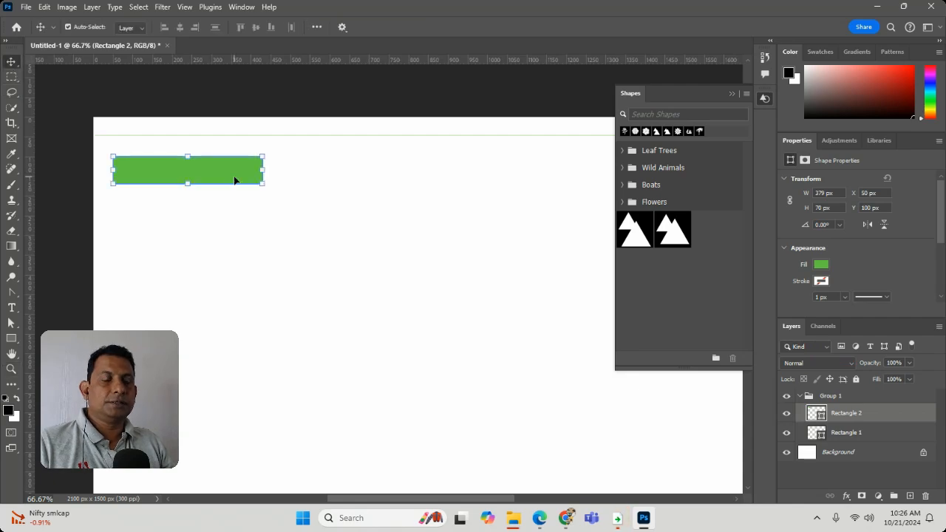
key(Delete)
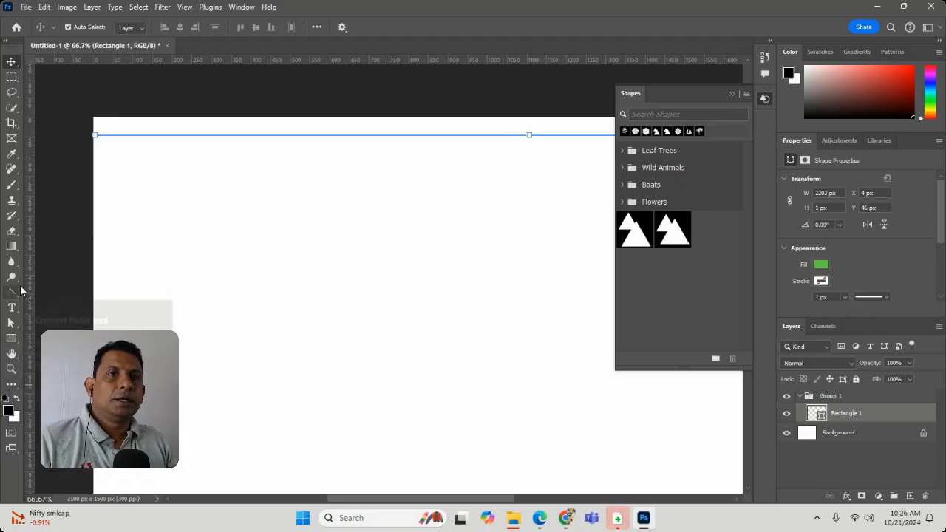
Step: Draw a triangle of about 114 by 99 px below the thin rectangle and rotate it to -90°
click(11, 338)
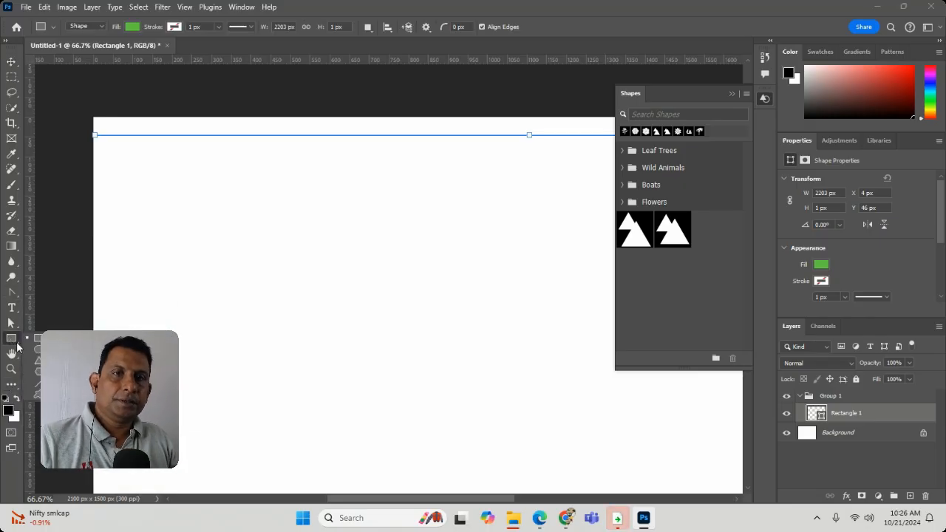
drag(272, 190, 317, 229)
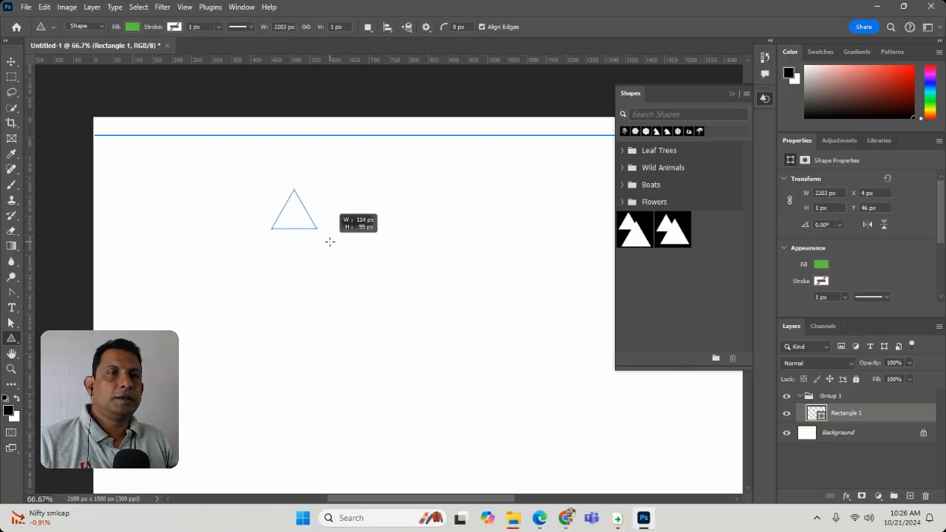
click(840, 224)
click(840, 271)
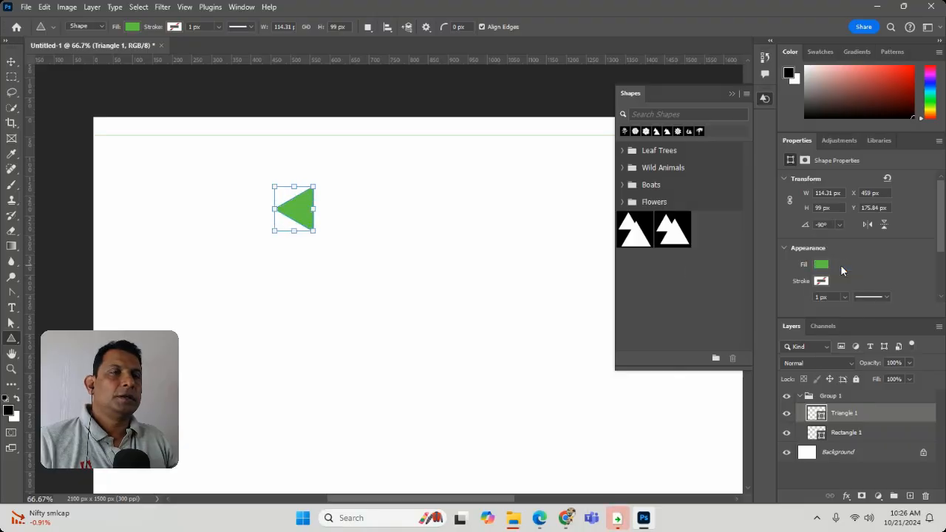
Step: Duplicate the triangle, flip the copy horizontally and place it base to base with the original to form a diamond
click(12, 63)
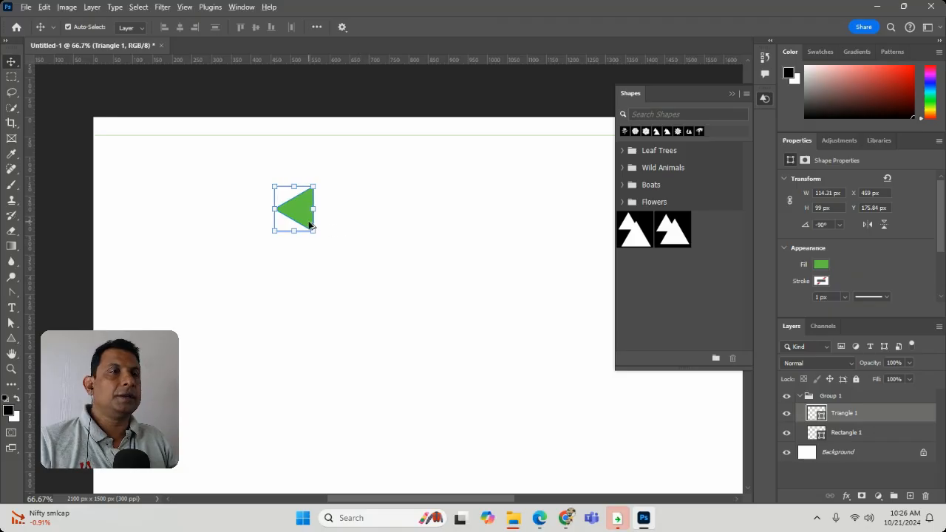
alt+drag(303, 214, 399, 225)
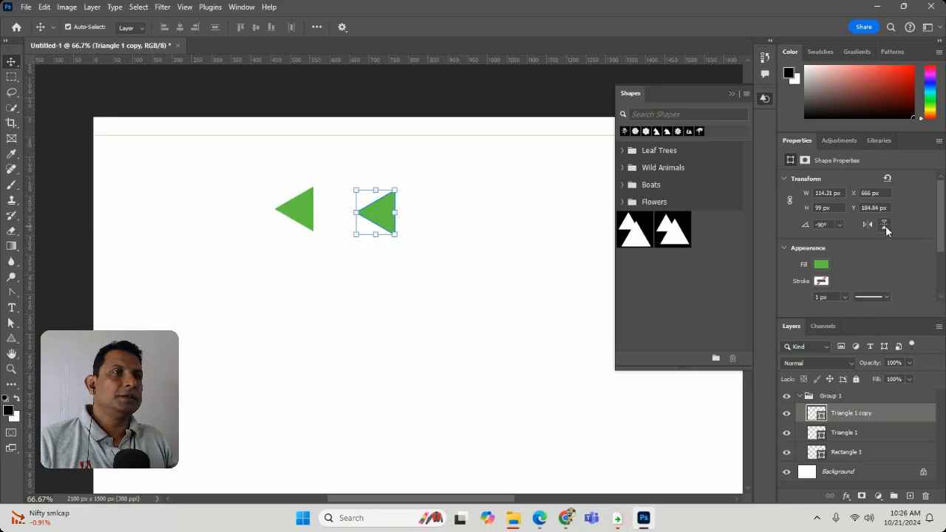
click(429, 209)
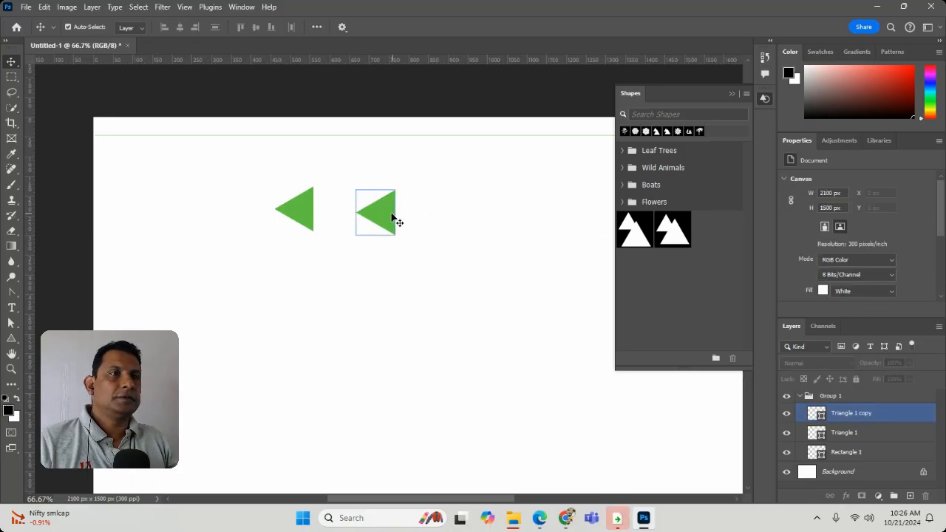
click(392, 216)
click(868, 224)
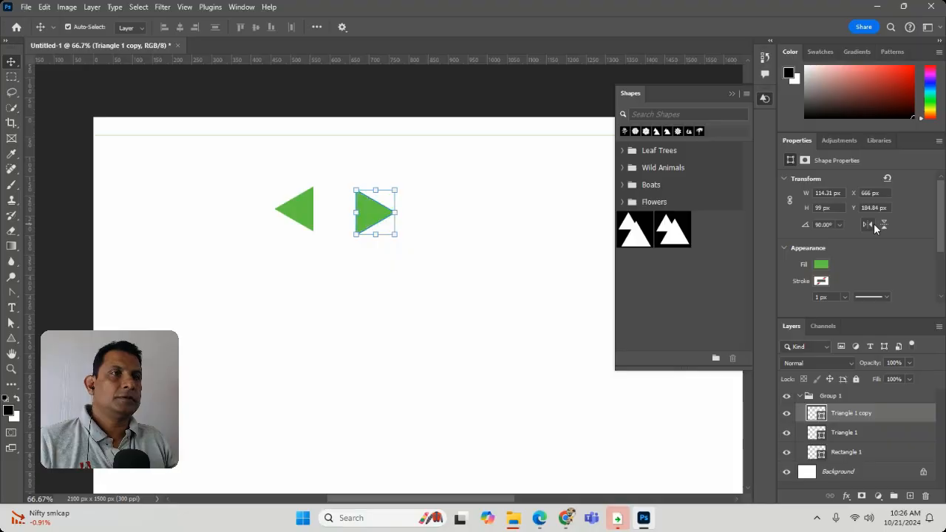
drag(365, 219, 322, 224)
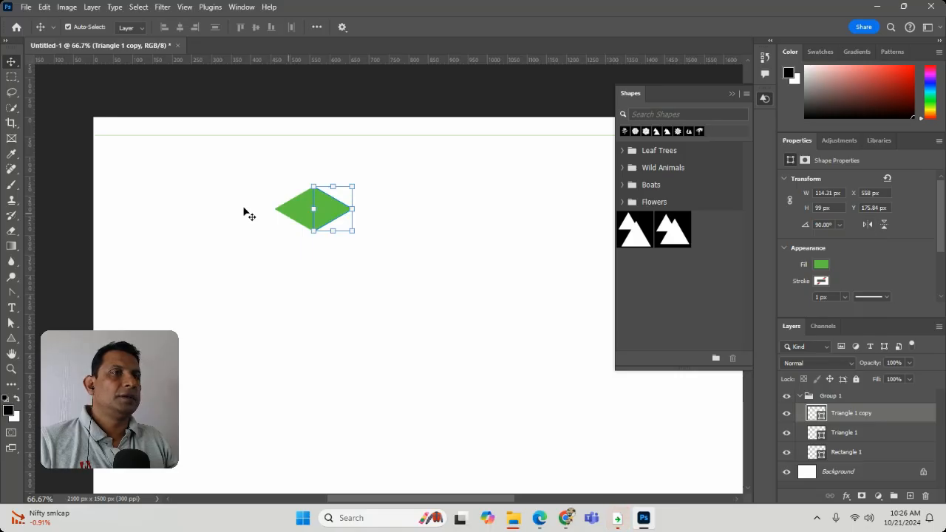
Step: Duplicate the diamond below the original and move one half of each diamond outward to leave a small gap
drag(249, 180, 401, 269)
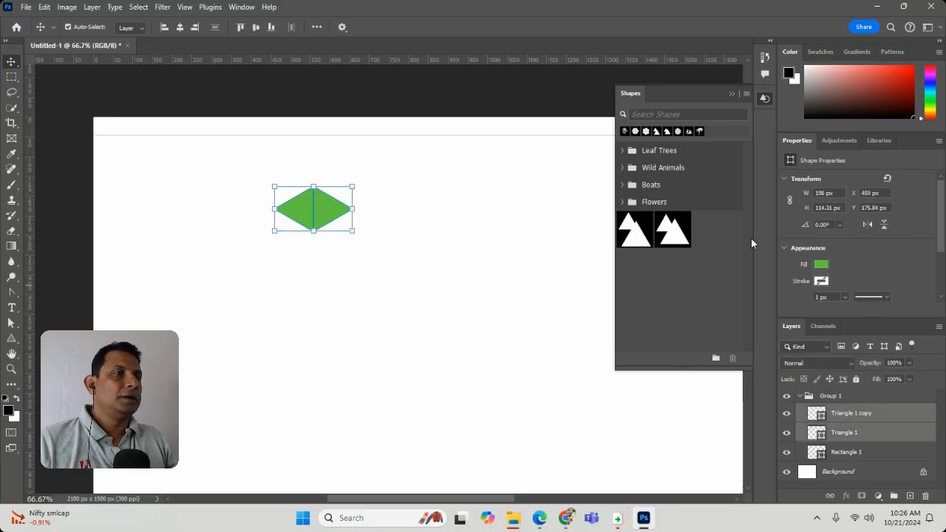
alt+drag(320, 211, 338, 281)
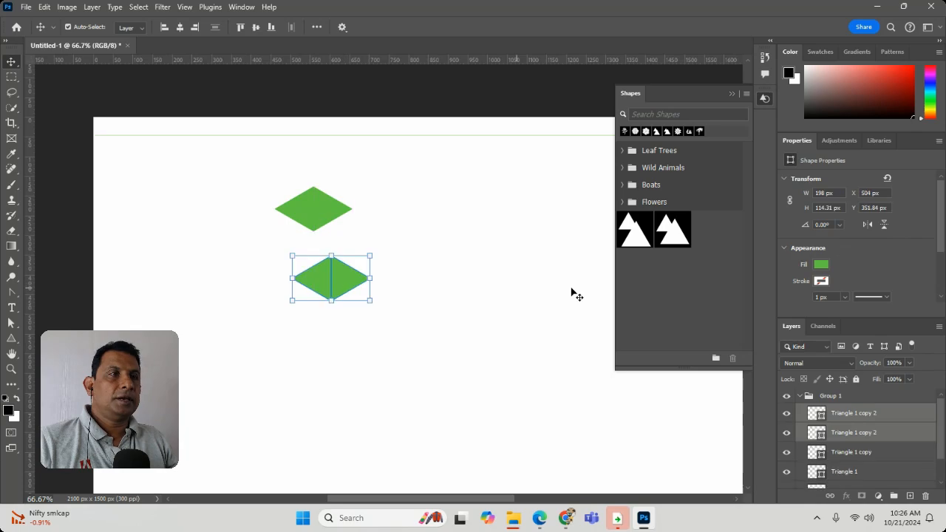
click(350, 219)
click(300, 283)
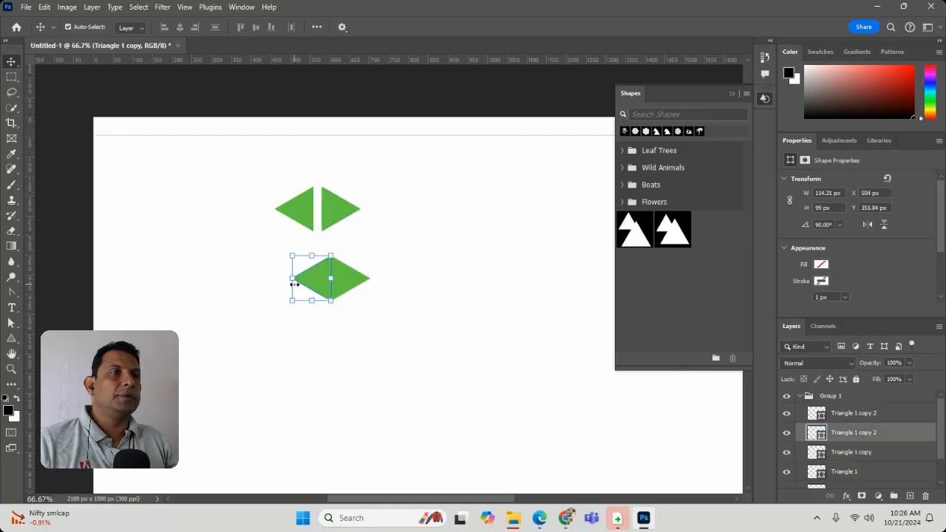
drag(312, 285, 303, 285)
click(348, 289)
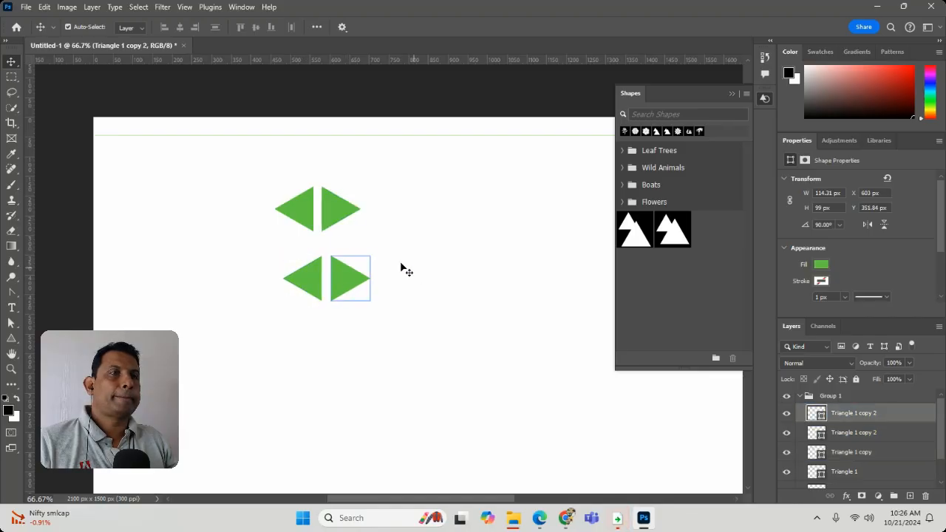
drag(255, 188, 362, 245)
click(416, 222)
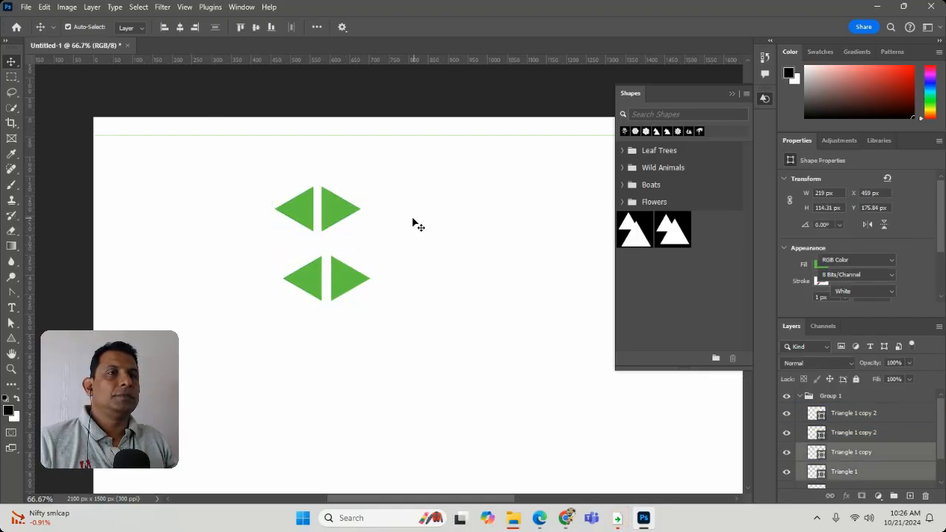
drag(232, 179, 348, 242)
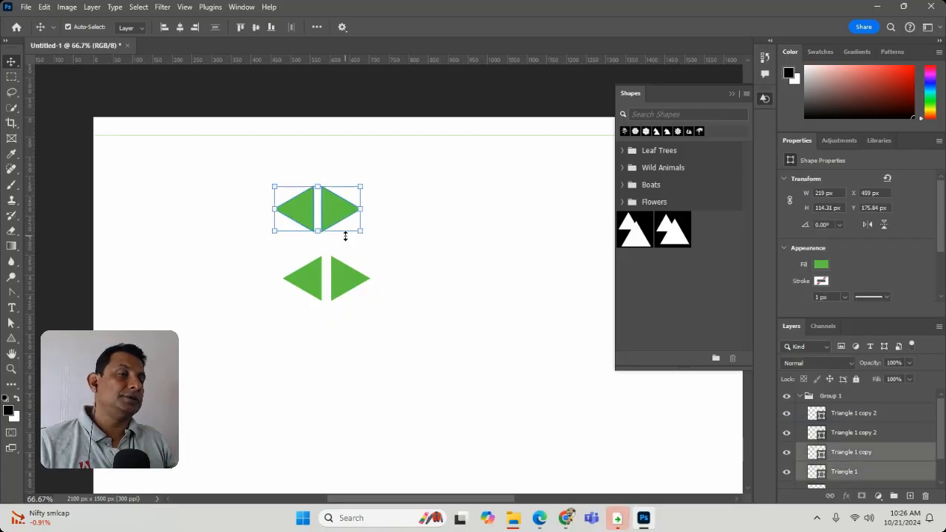
click(403, 233)
Step: Add a drop shadow to the right-hand triangle of the upper pair, repositioned to an angle of 109° and a distance of 11 px
click(333, 209)
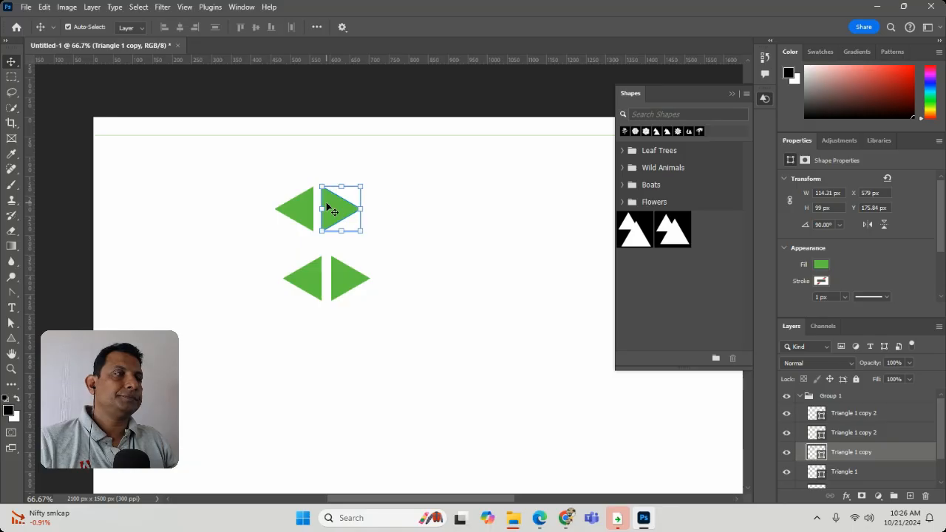
click(92, 6)
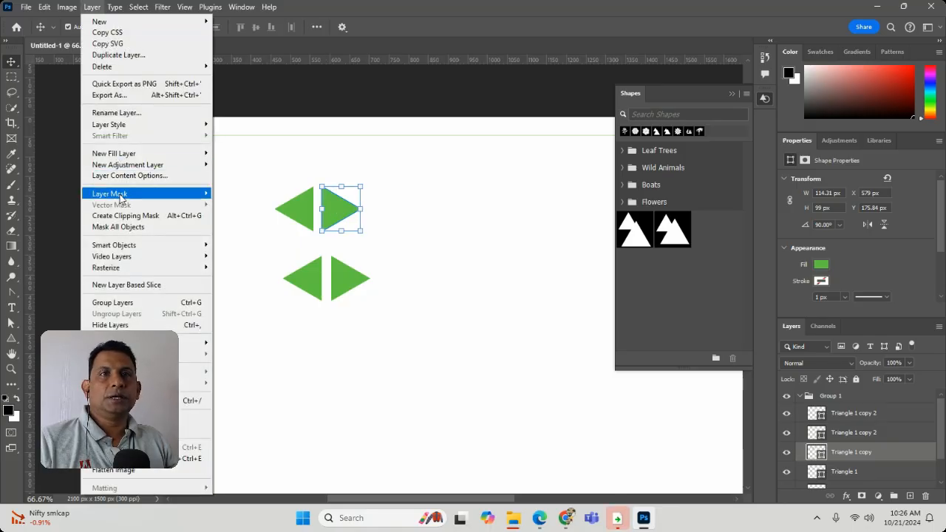
mouse_move(148, 124)
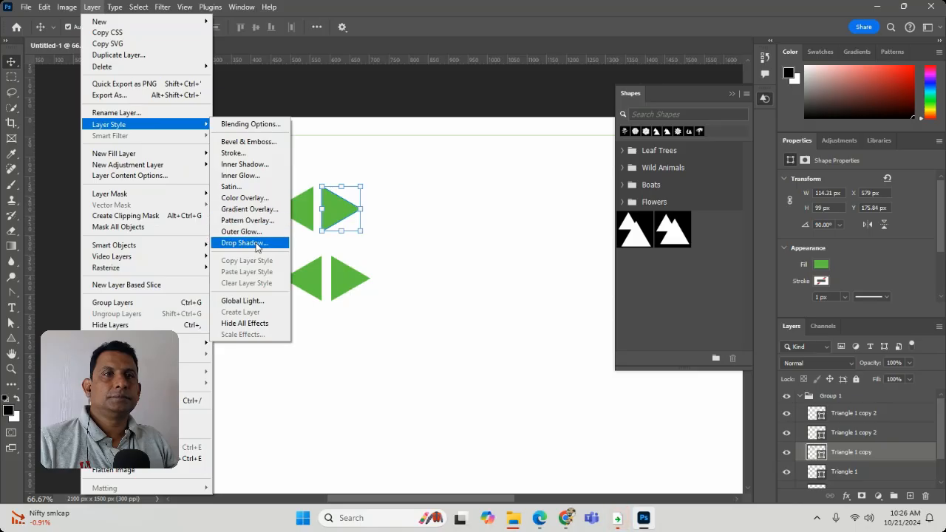
click(259, 244)
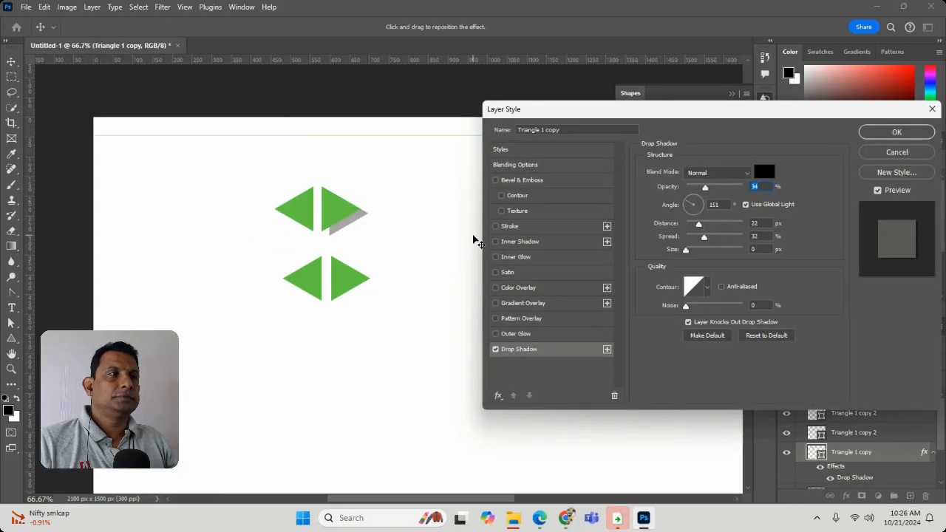
mouse_move(354, 222)
mouse_down()
mouse_move(363, 226)
mouse_move(346, 221)
mouse_up()
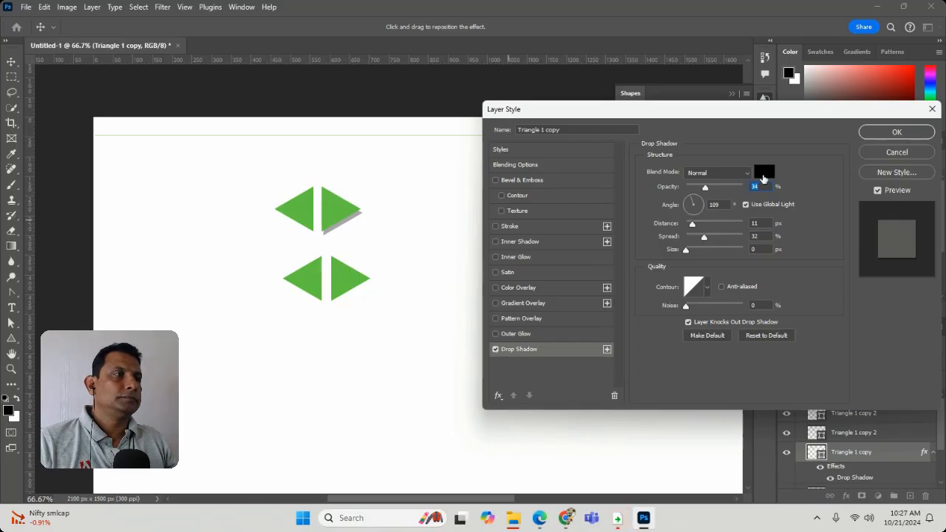
Step: Try red #e12525 as the drop shadow colour, change it to a light green and apply the layer style
click(760, 174)
click(446, 127)
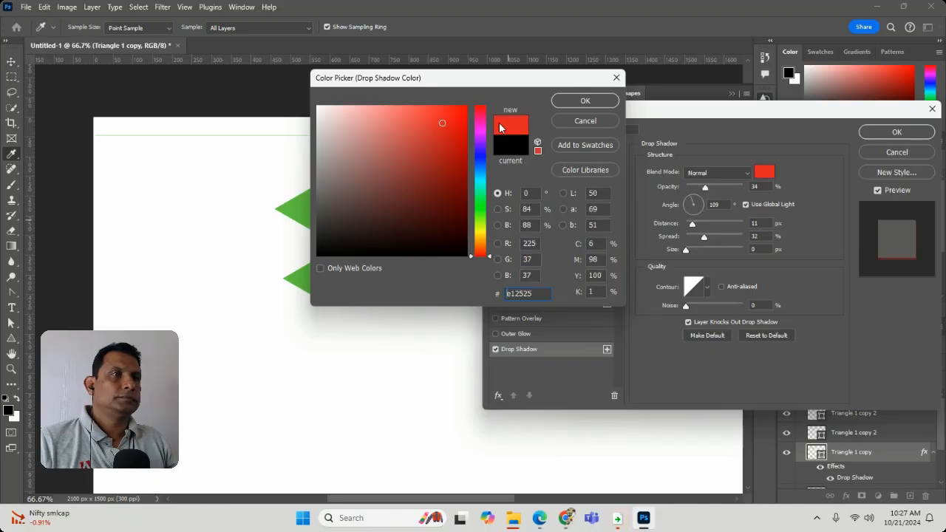
click(584, 101)
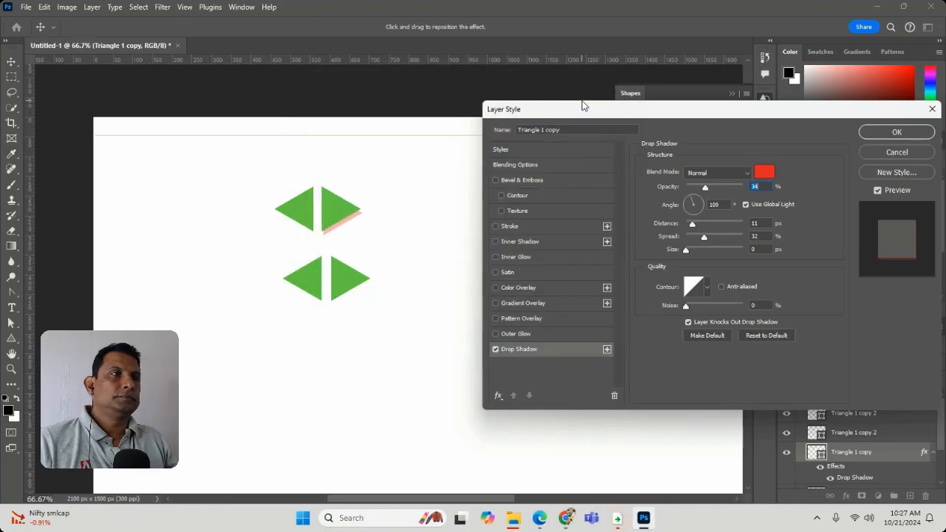
click(764, 172)
click(479, 212)
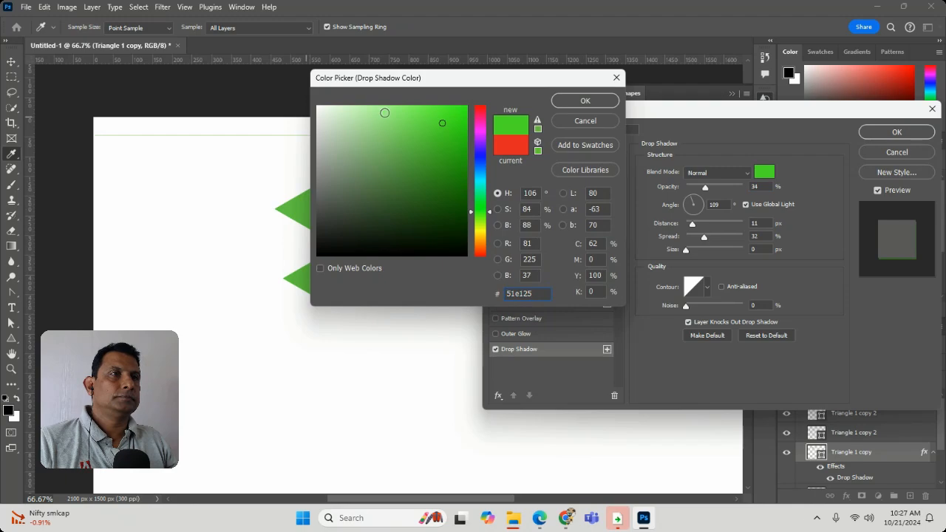
click(585, 102)
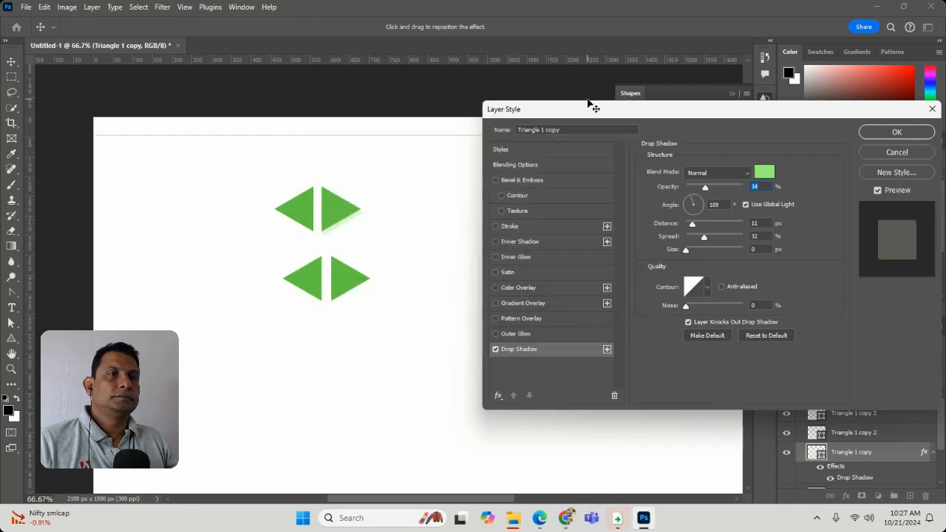
click(896, 132)
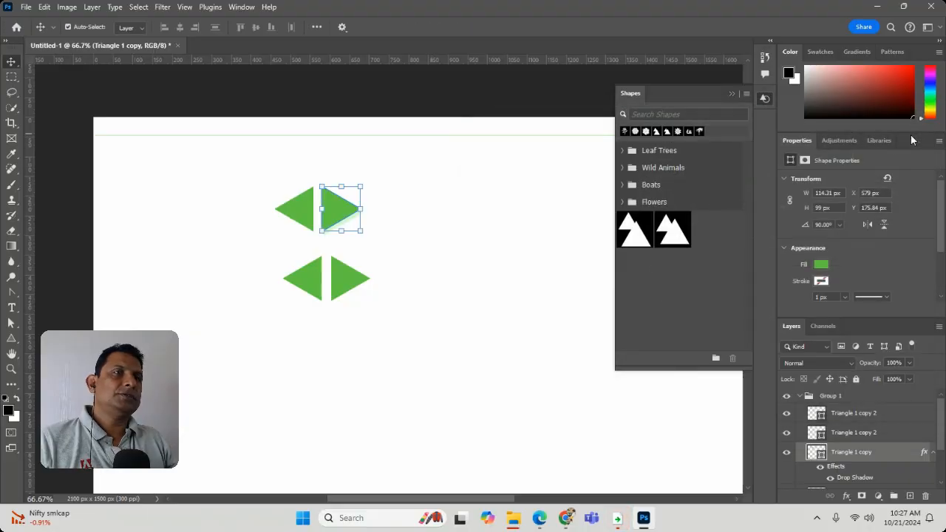
Step: Delete all four triangles, keeping the thin rectangle
click(512, 193)
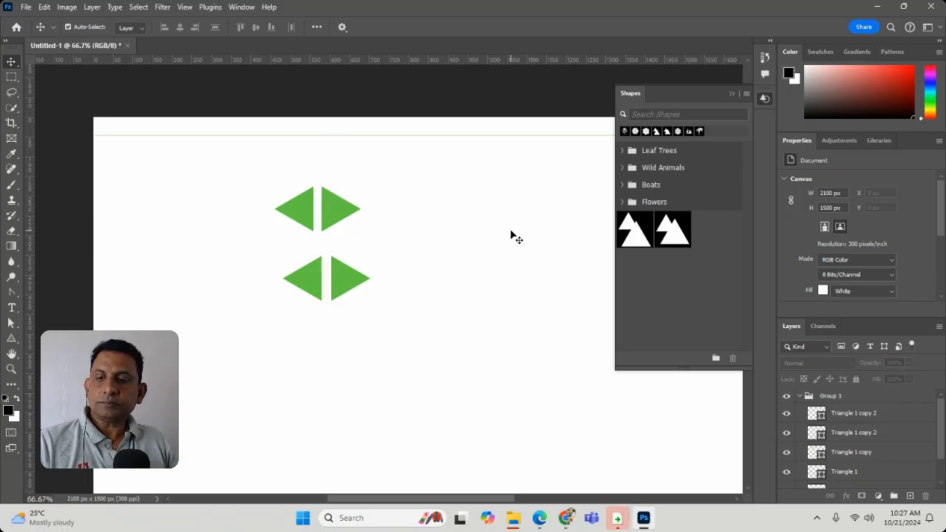
drag(259, 181, 388, 317)
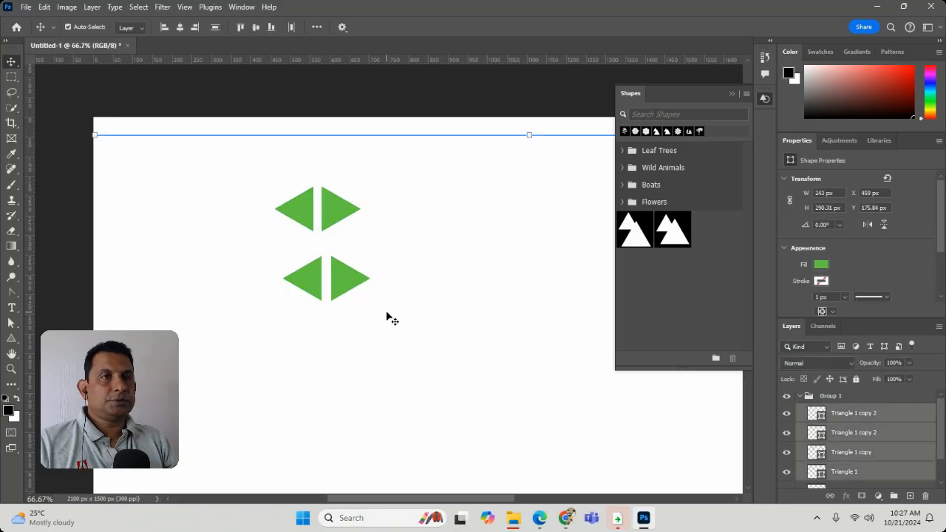
key(Delete)
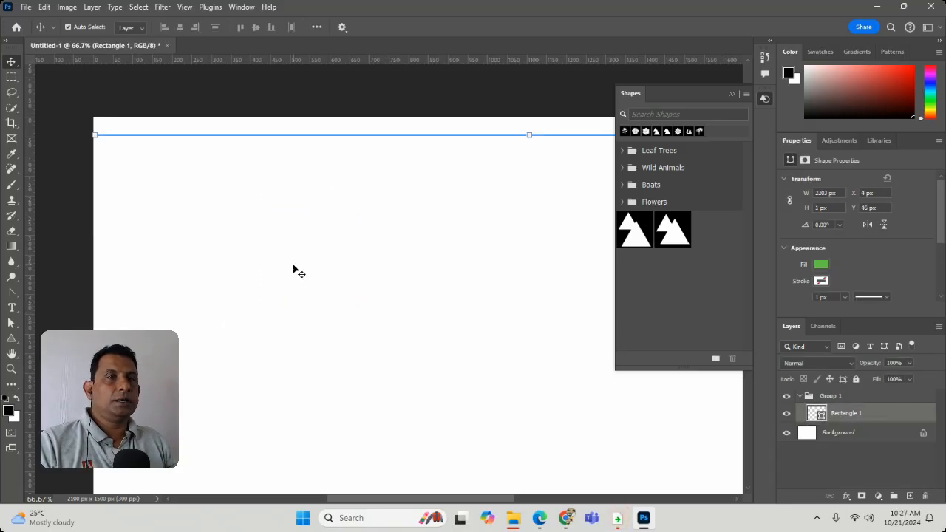
Step: Switch to the Rectangle tool and examine the width, height and corner radii settings for creating a rectangle, cancelling without drawing one
click(11, 337)
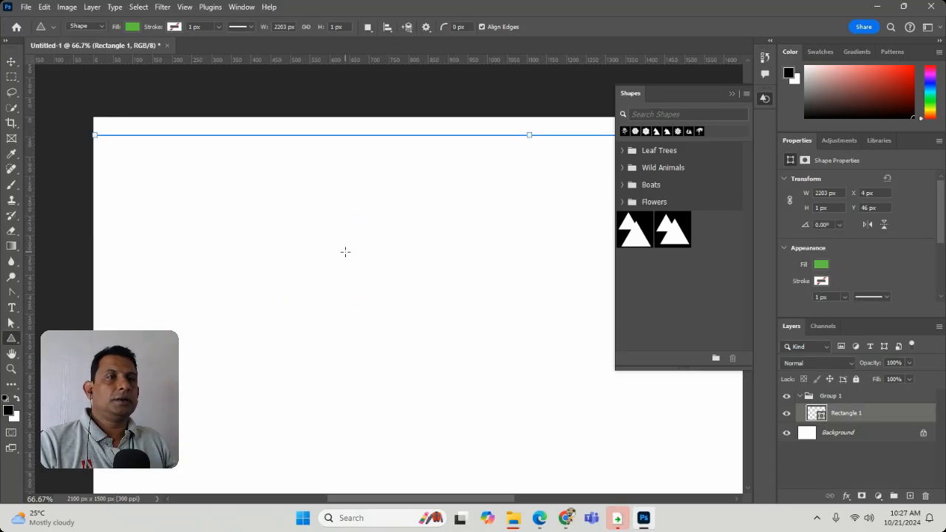
right_click(12, 337)
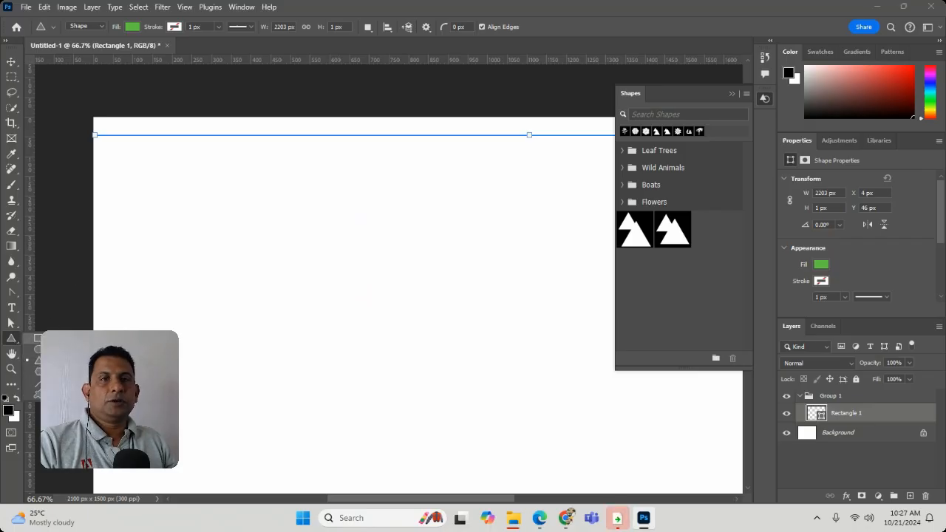
click(38, 338)
click(325, 235)
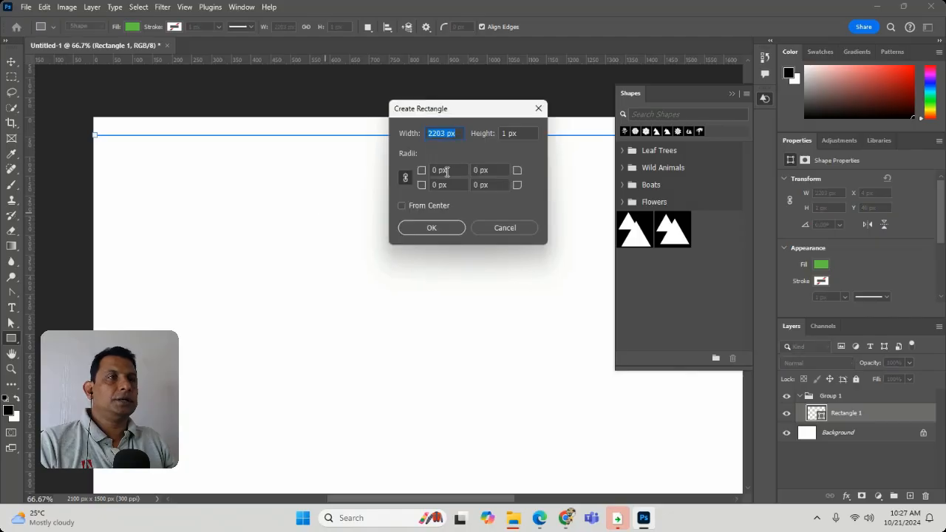
click(406, 178)
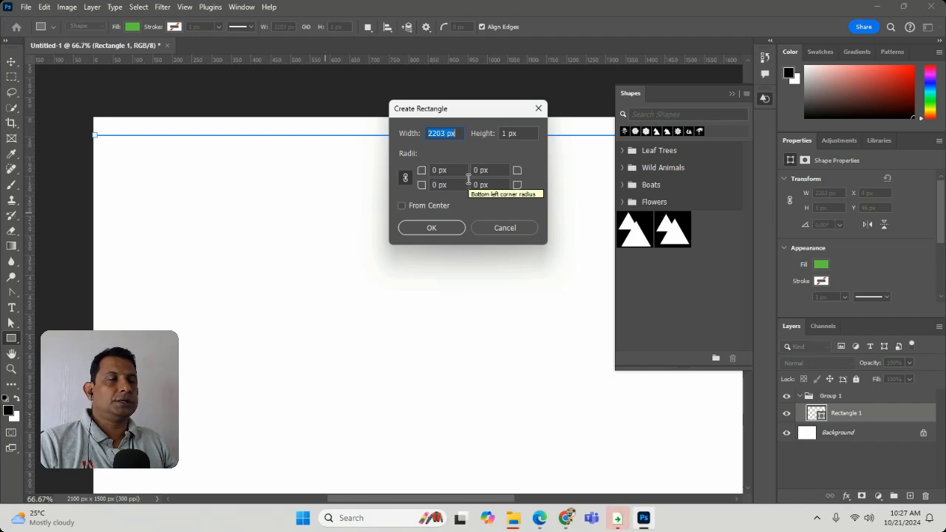
click(500, 229)
Step: Review the thin rectangle's corner radii and Pathfinder properties, and the Rectangle tool's path operations and path options
scroll(901, 216, down, 4)
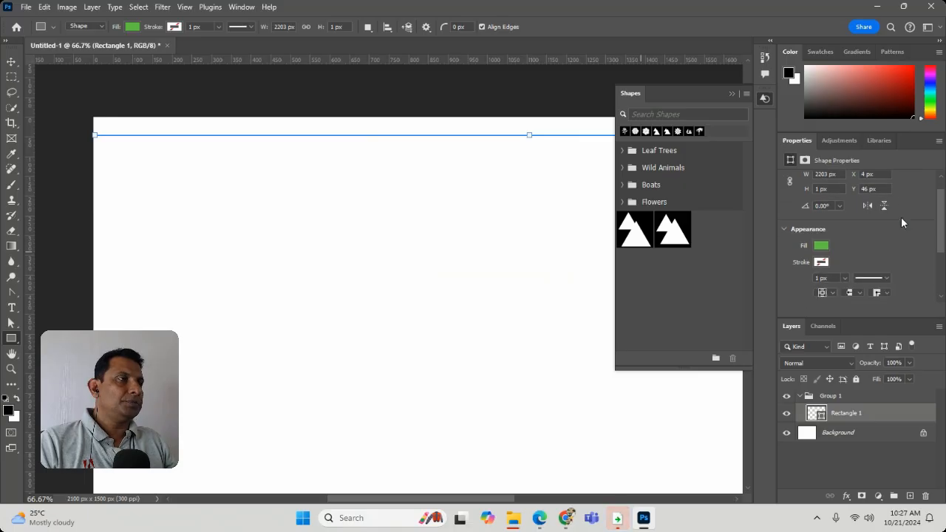
scroll(898, 221, down, 1)
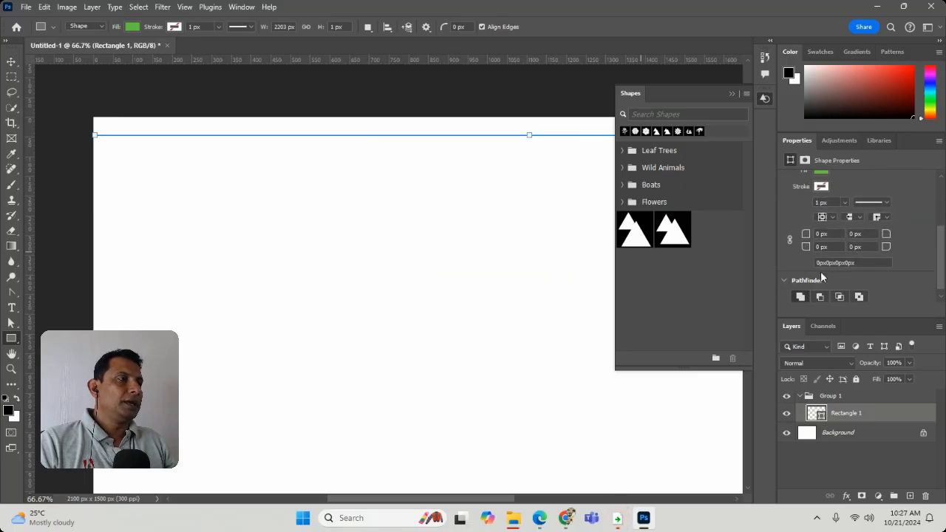
scroll(872, 244, up, 5)
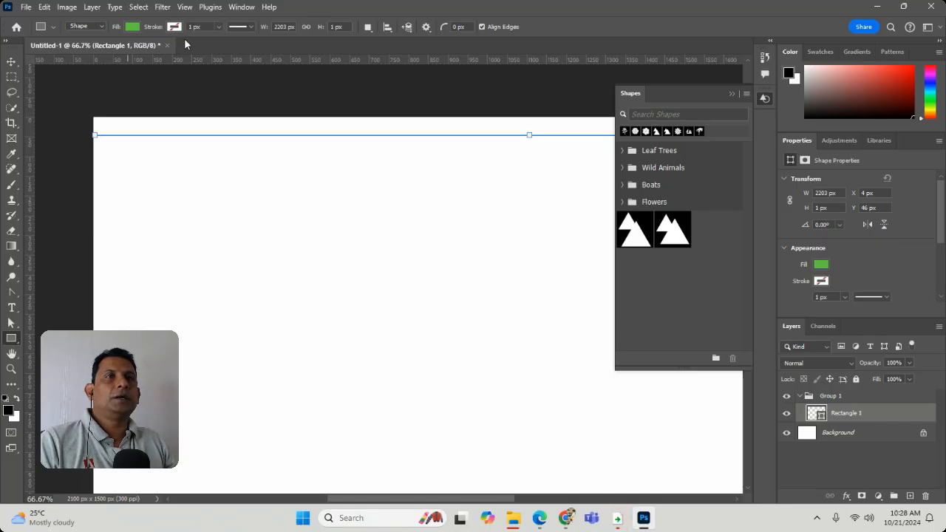
click(368, 28)
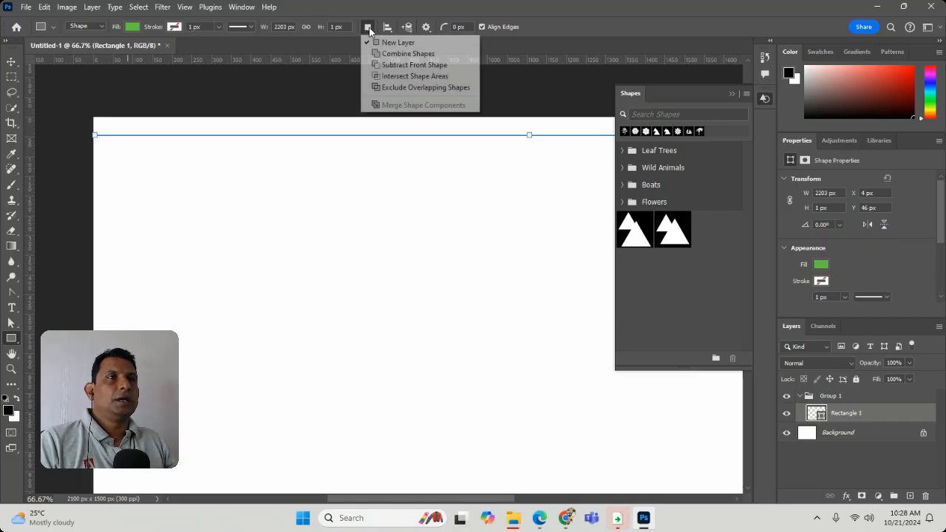
click(510, 48)
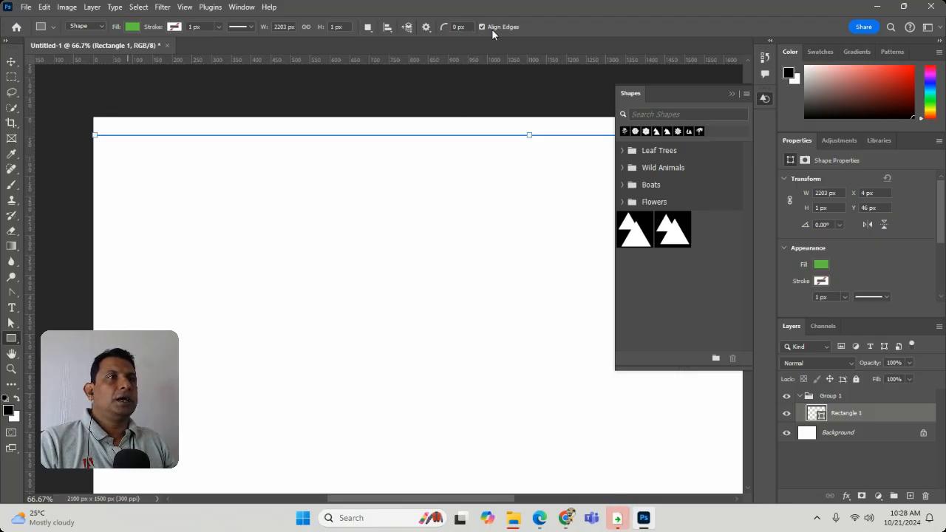
click(427, 28)
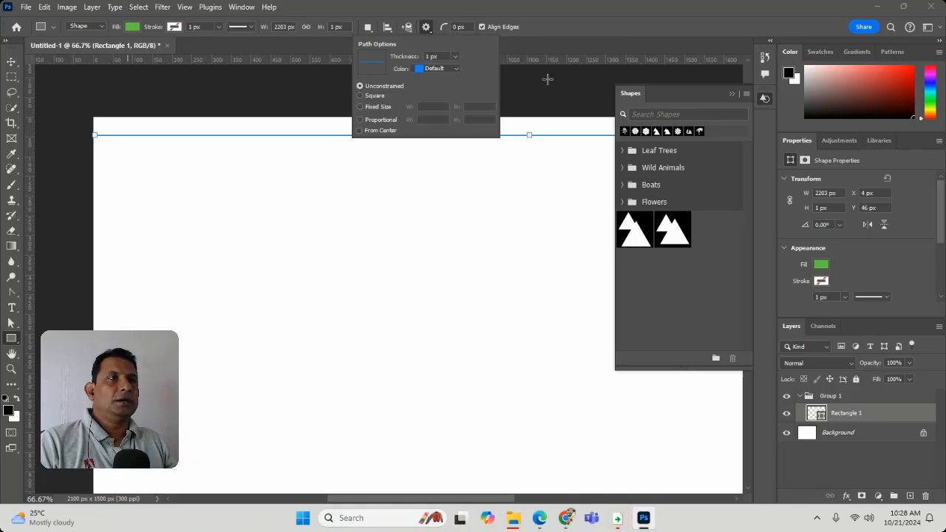
click(552, 45)
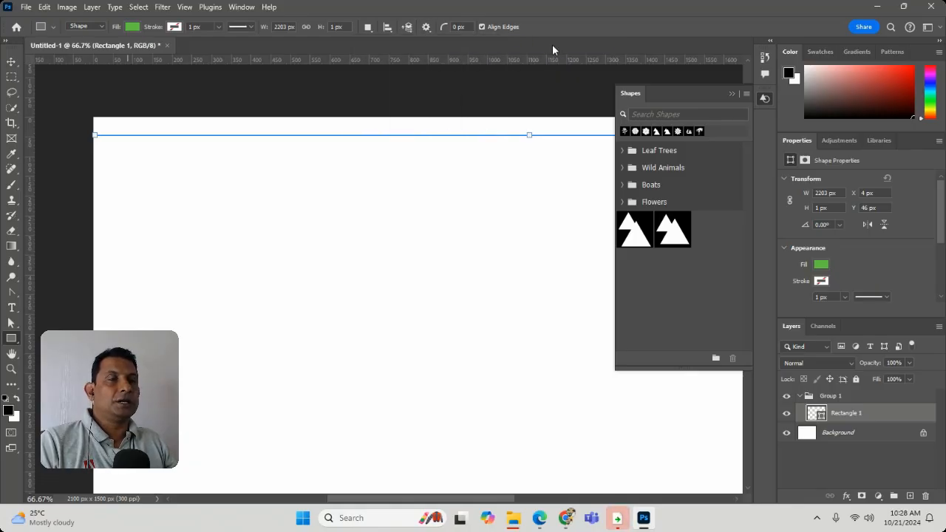